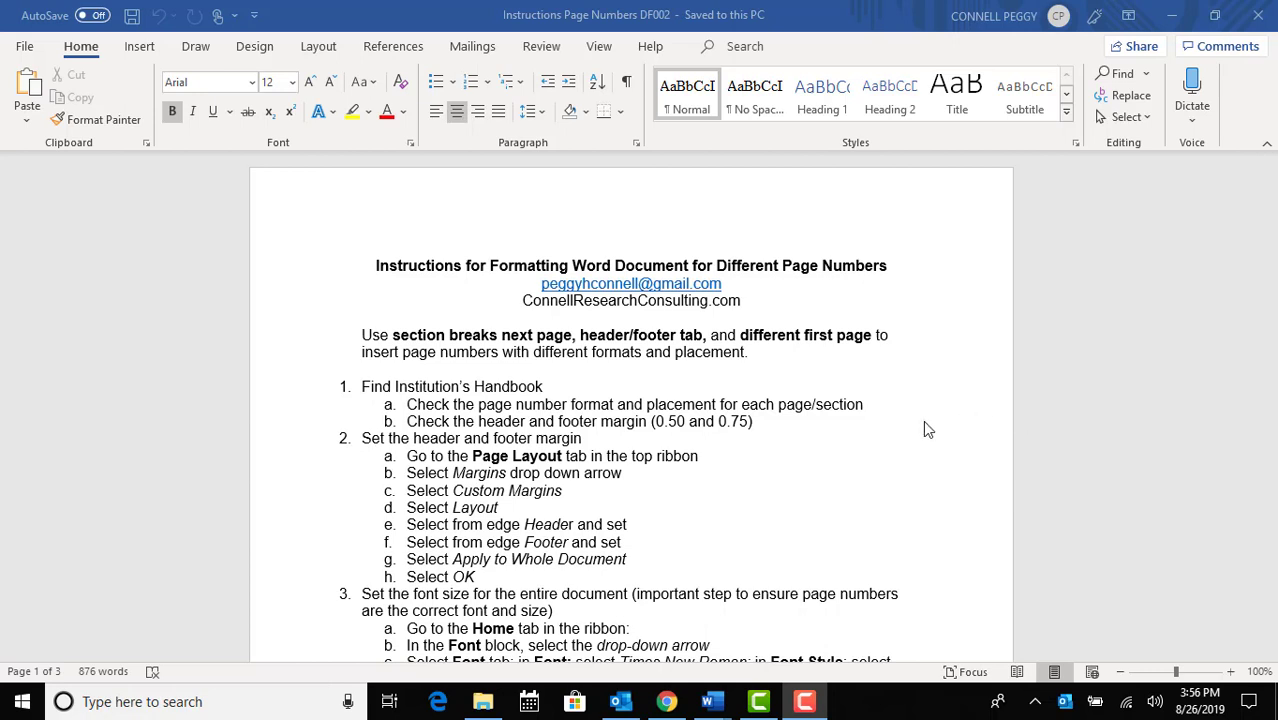
Read the page number formatting instructions through the section breaks part, and switch to the formatted dissertation document
scroll(923, 420, "down", 2)
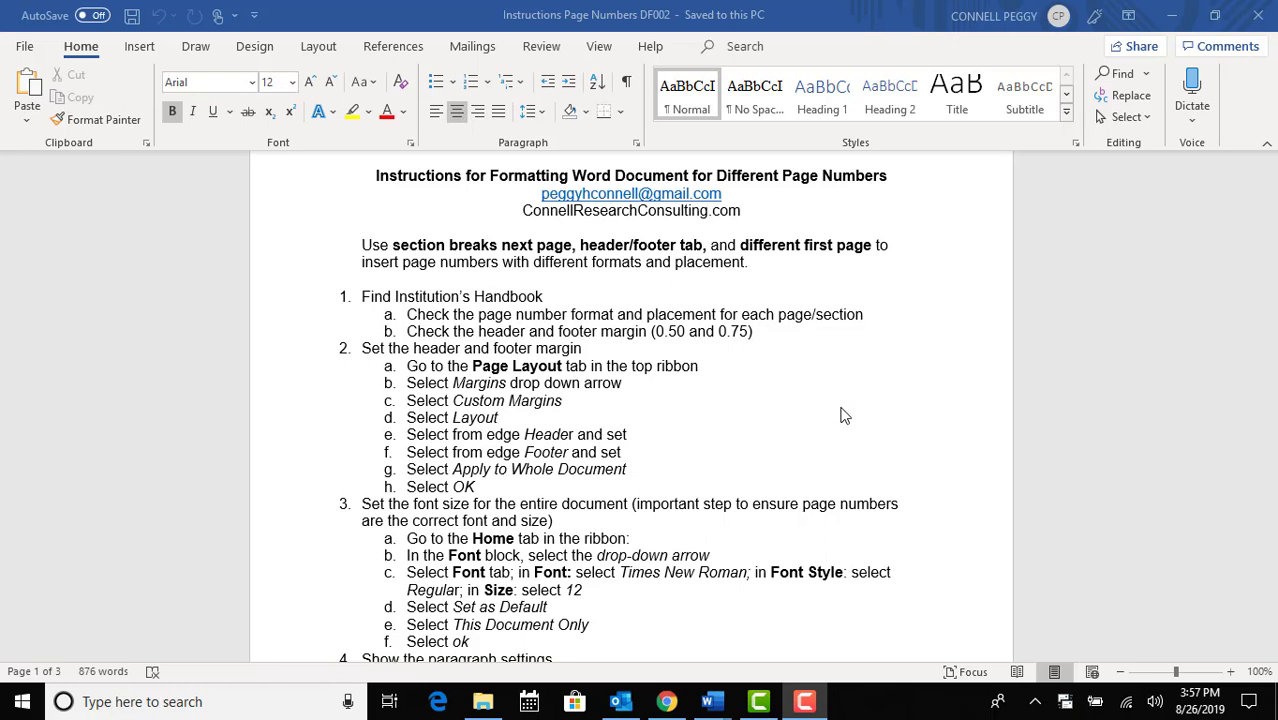
scroll(840, 416, "down", 3)
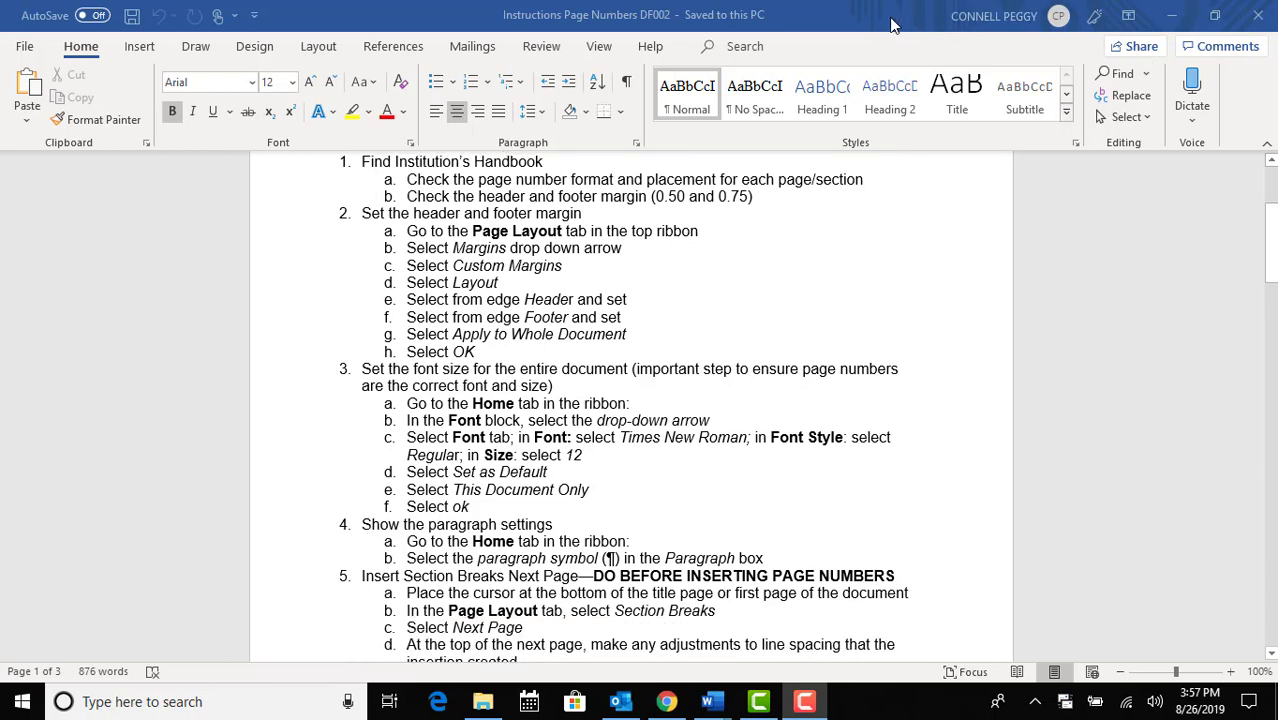
left_click(1174, 20)
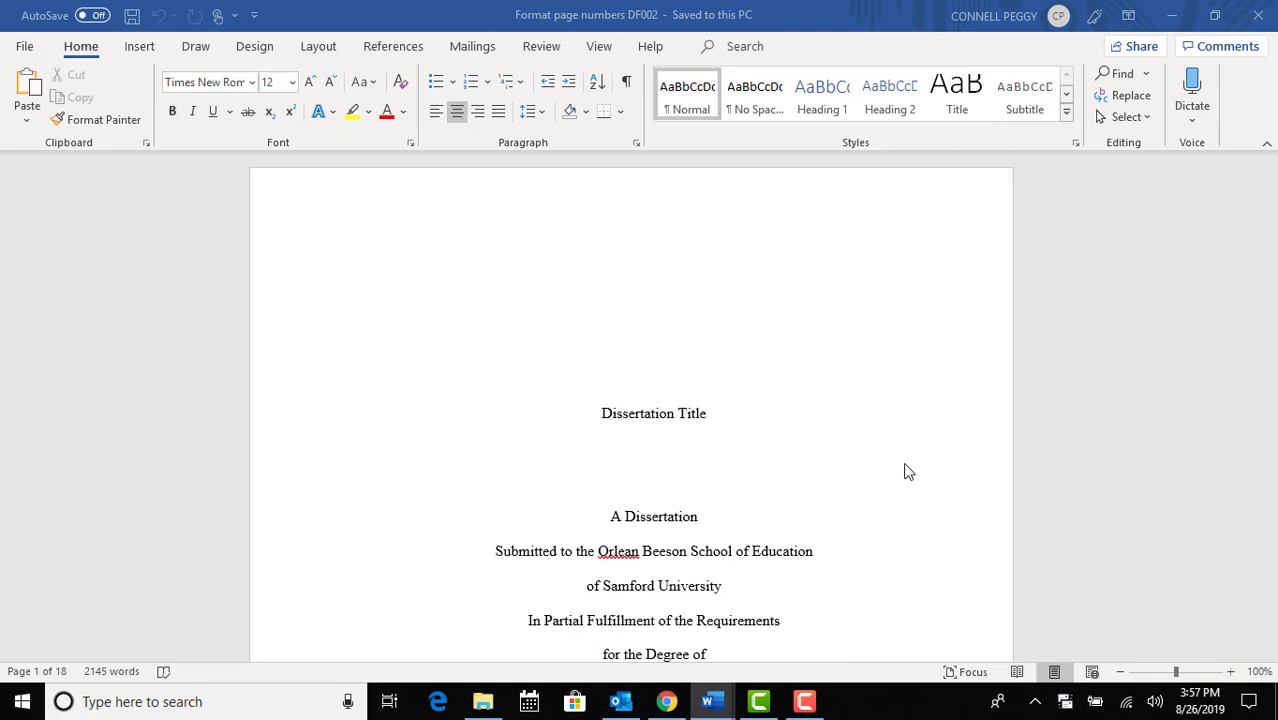
Examine the page numbering on the title page and Abstract page of the formatted dissertation, up to the Copyright Page
scroll(910, 465, "down", 1)
scroll(910, 465, "down", 1)
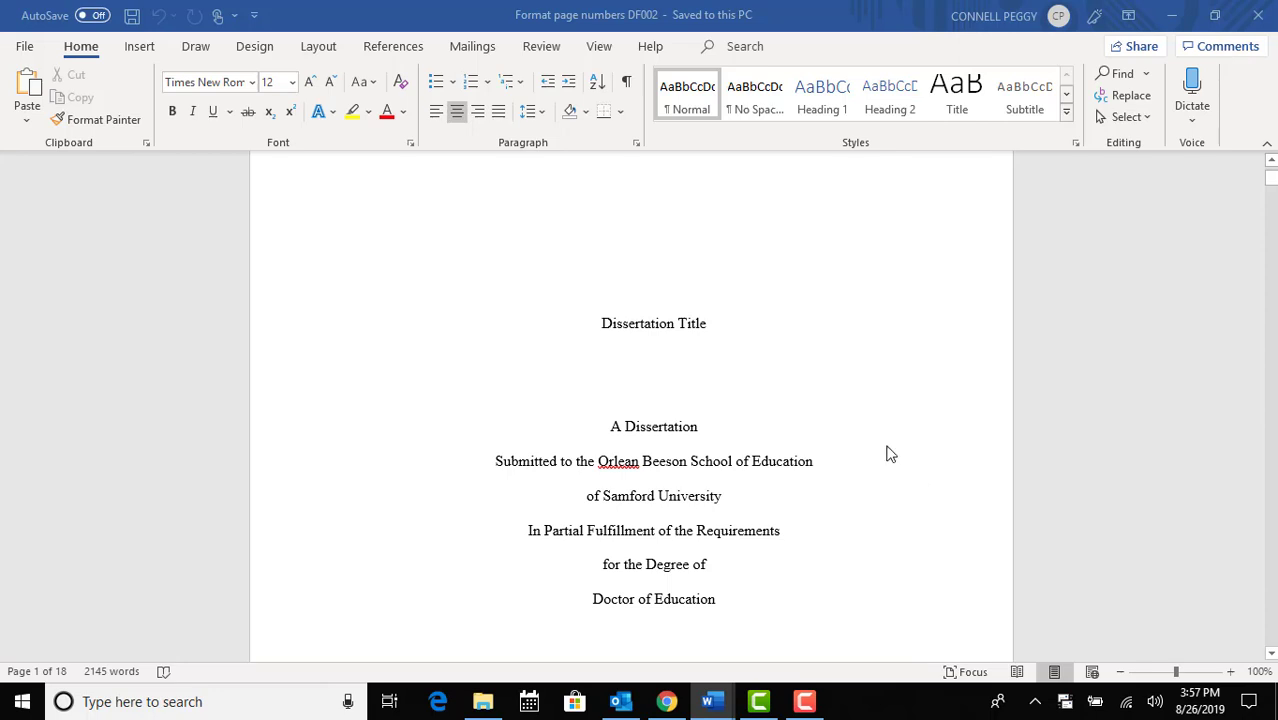
scroll(884, 450, "down", 7)
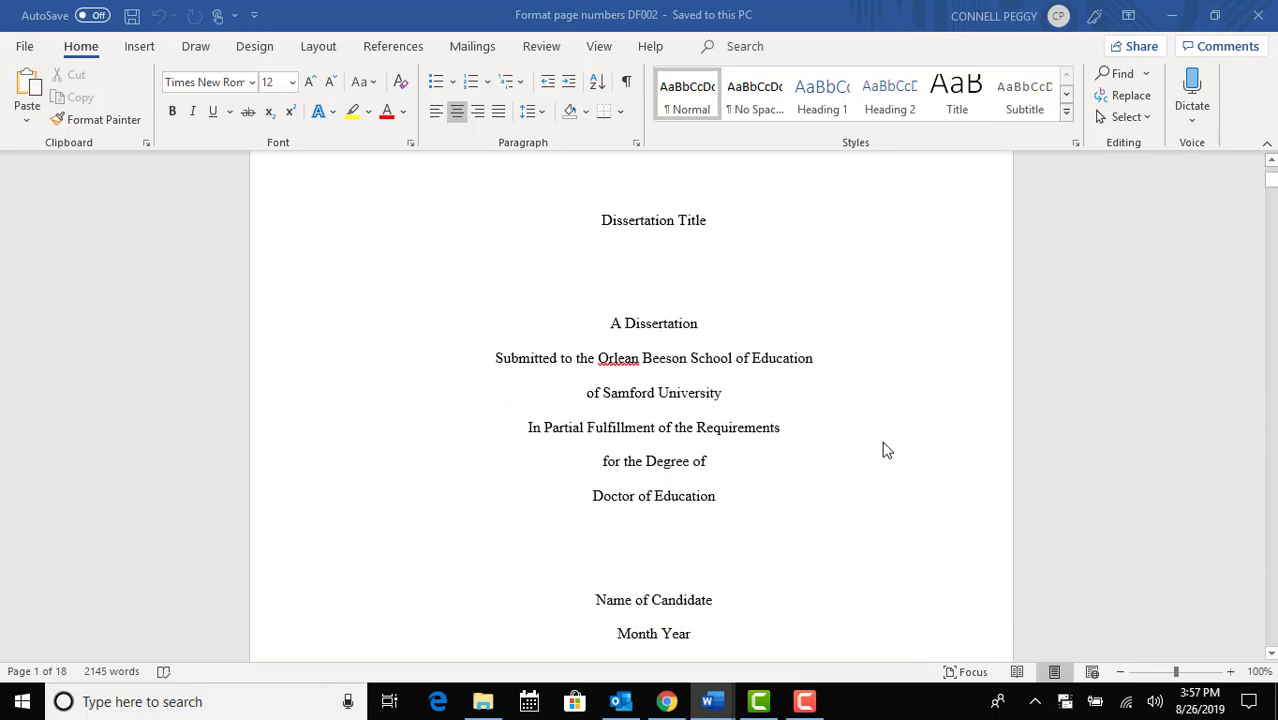
scroll(876, 437, "down", 5)
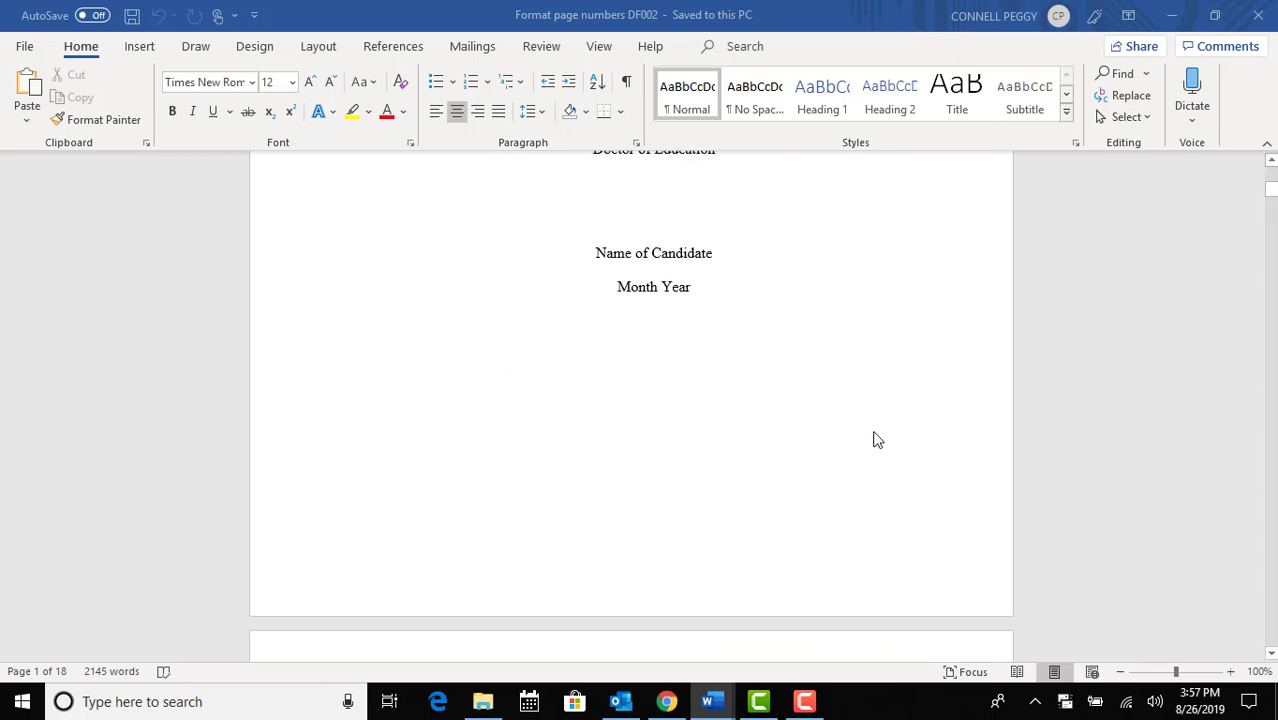
scroll(790, 362, "up", 7)
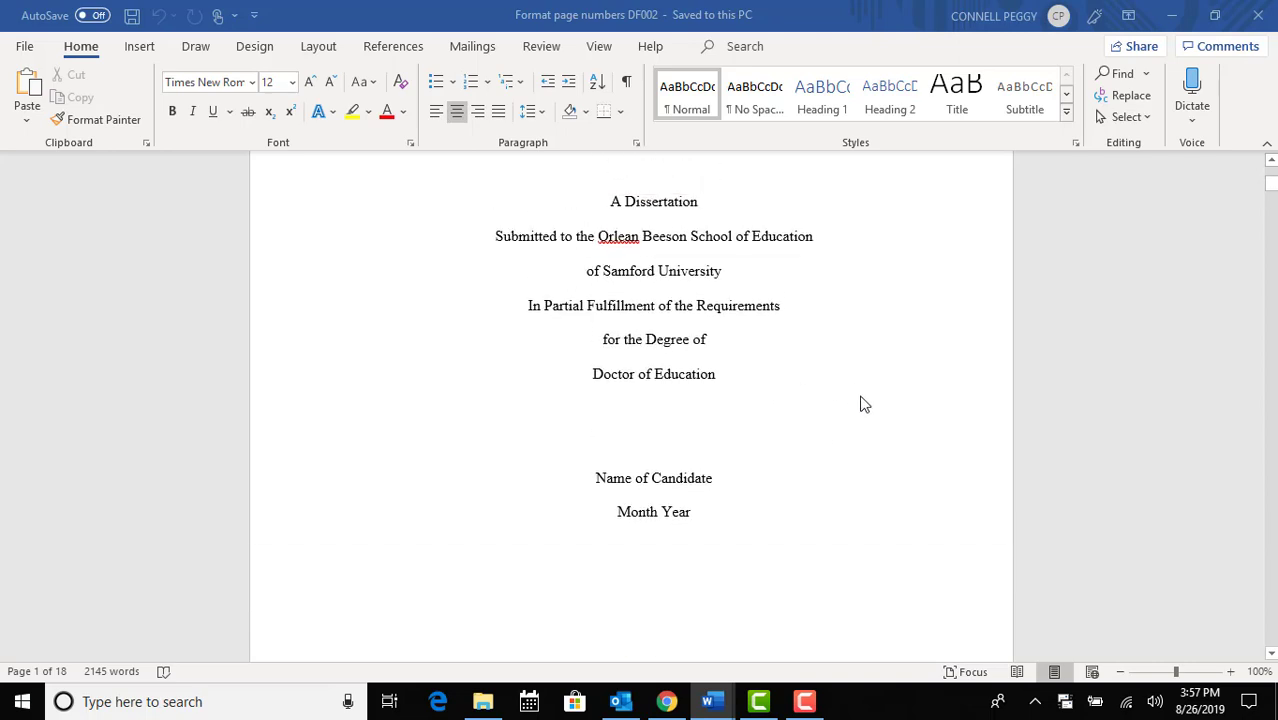
scroll(596, 391, "down", 3)
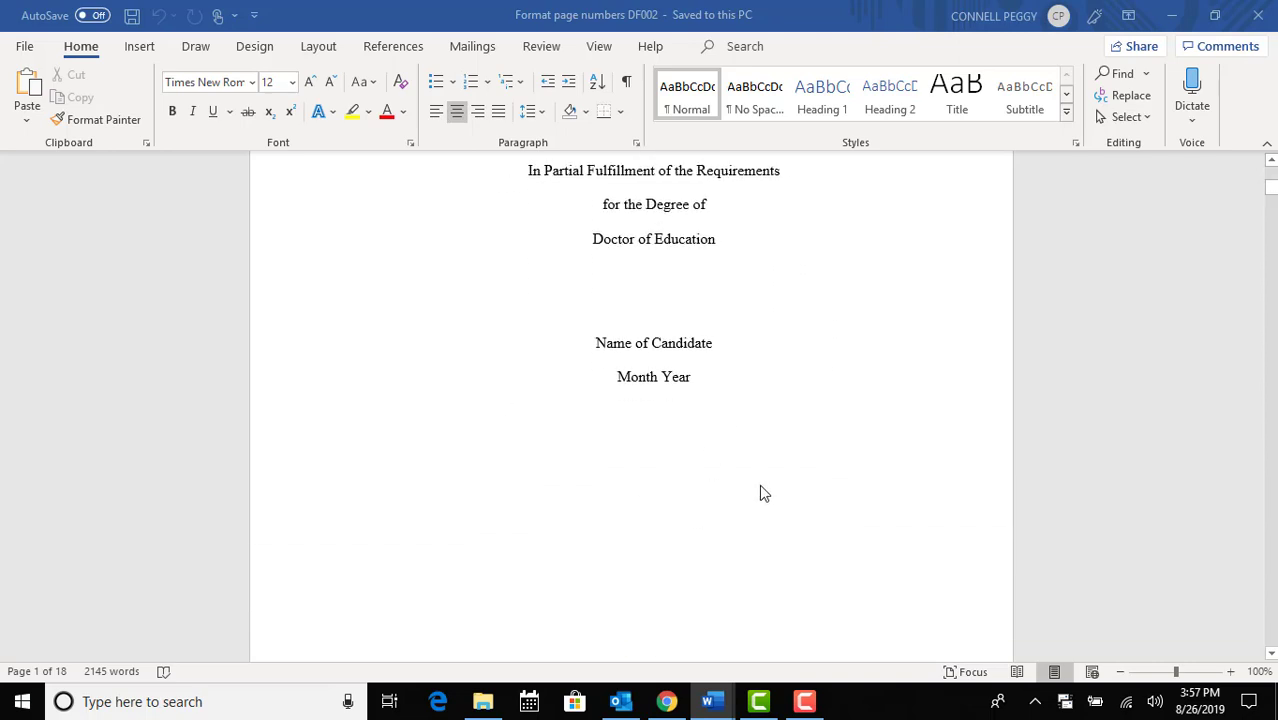
scroll(800, 472, "down", 4)
scroll(798, 466, "down", 7)
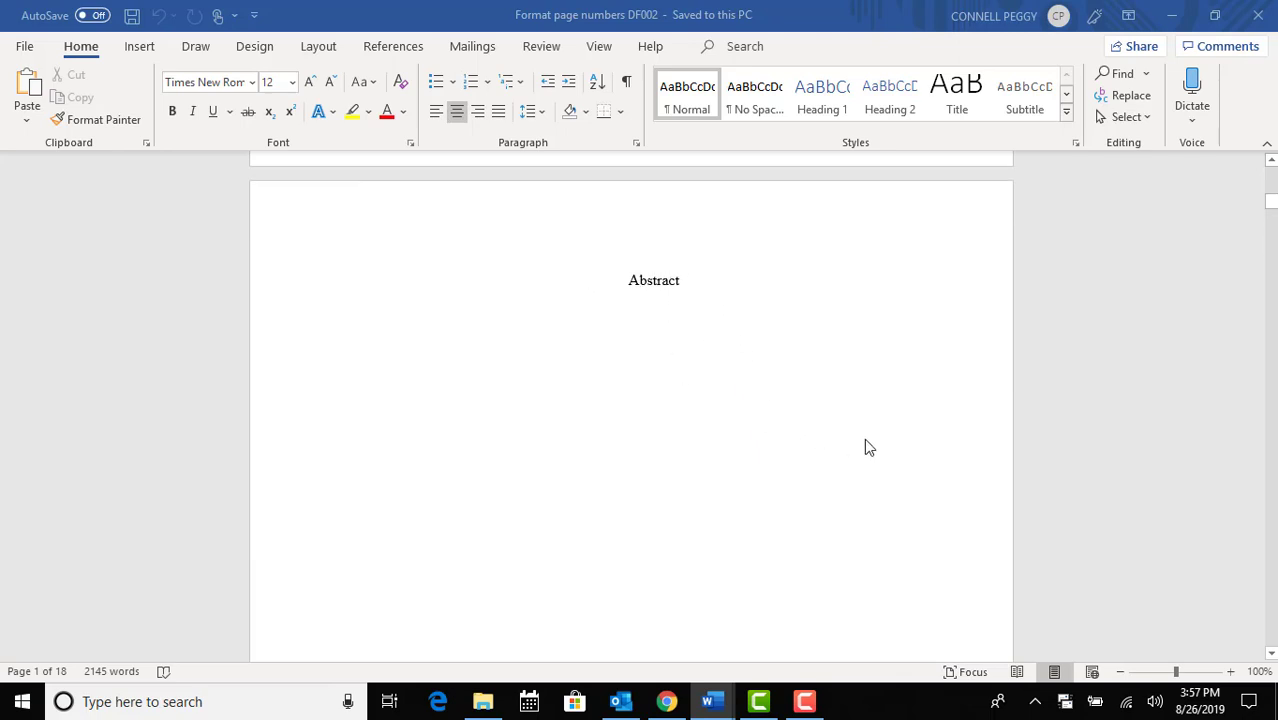
scroll(866, 440, "down", 10)
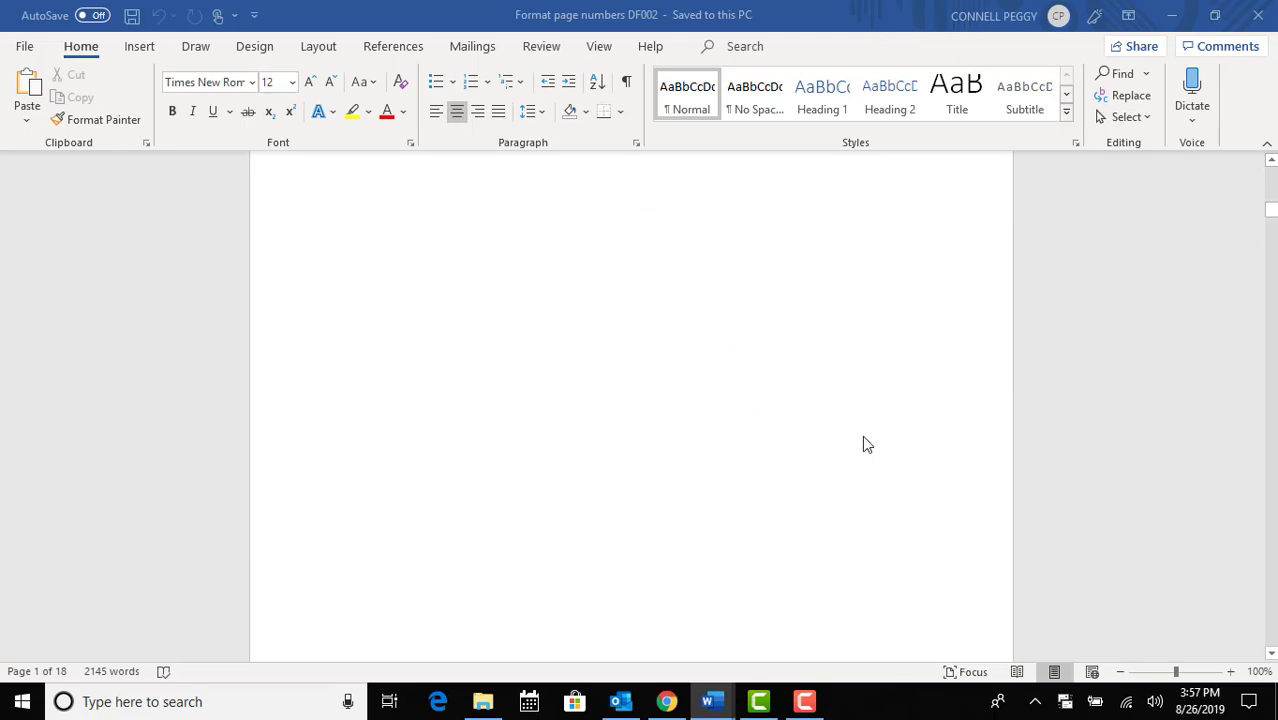
scroll(864, 436, "down", 4)
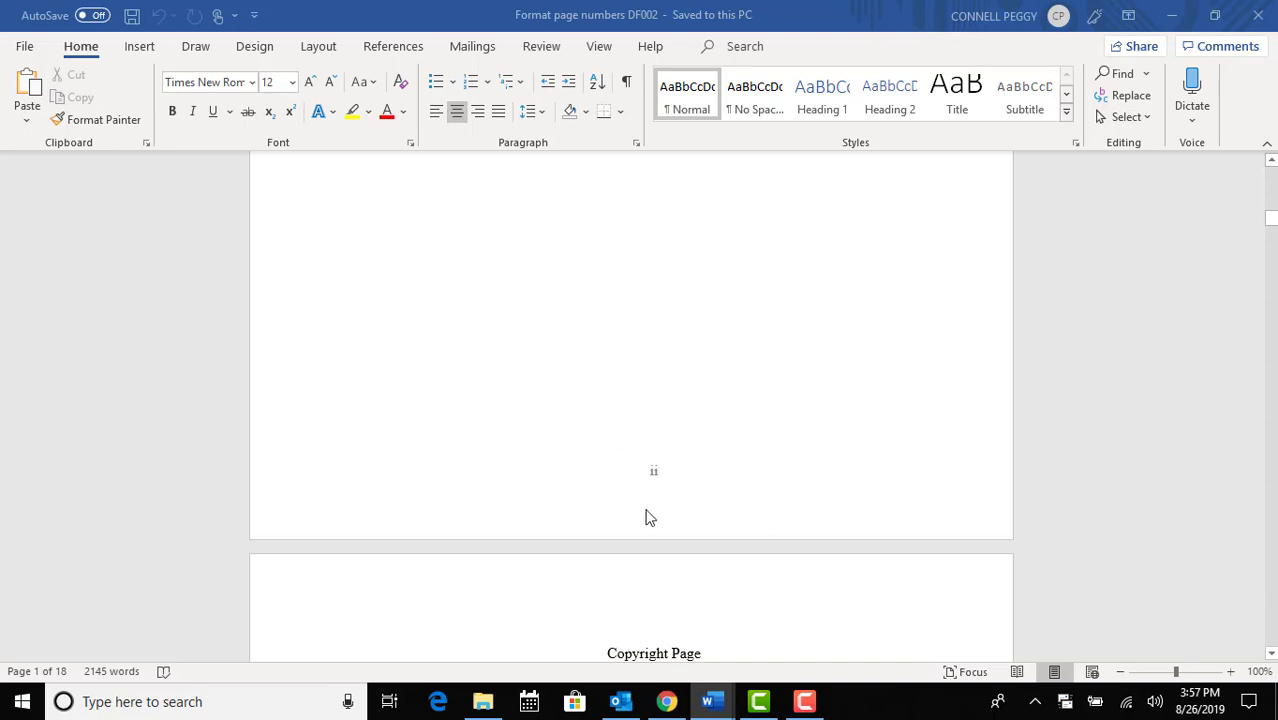
scroll(758, 470, "down", 3)
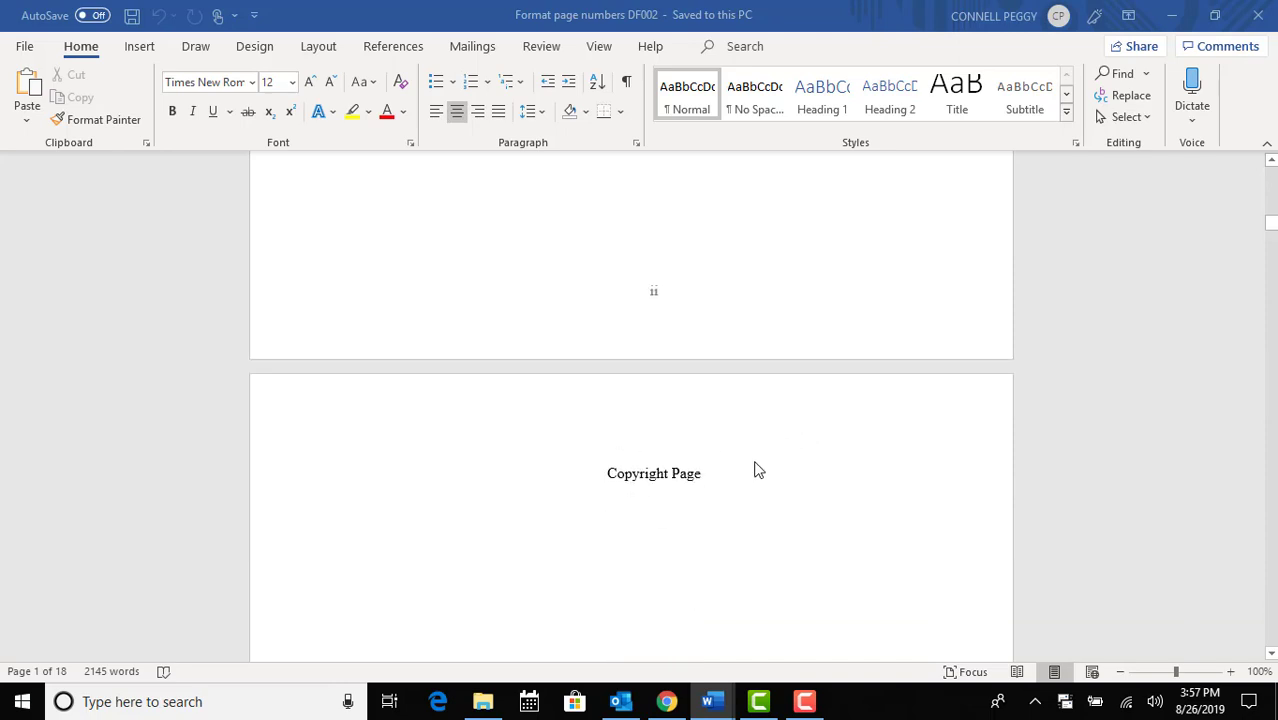
scroll(762, 472, "up", 20)
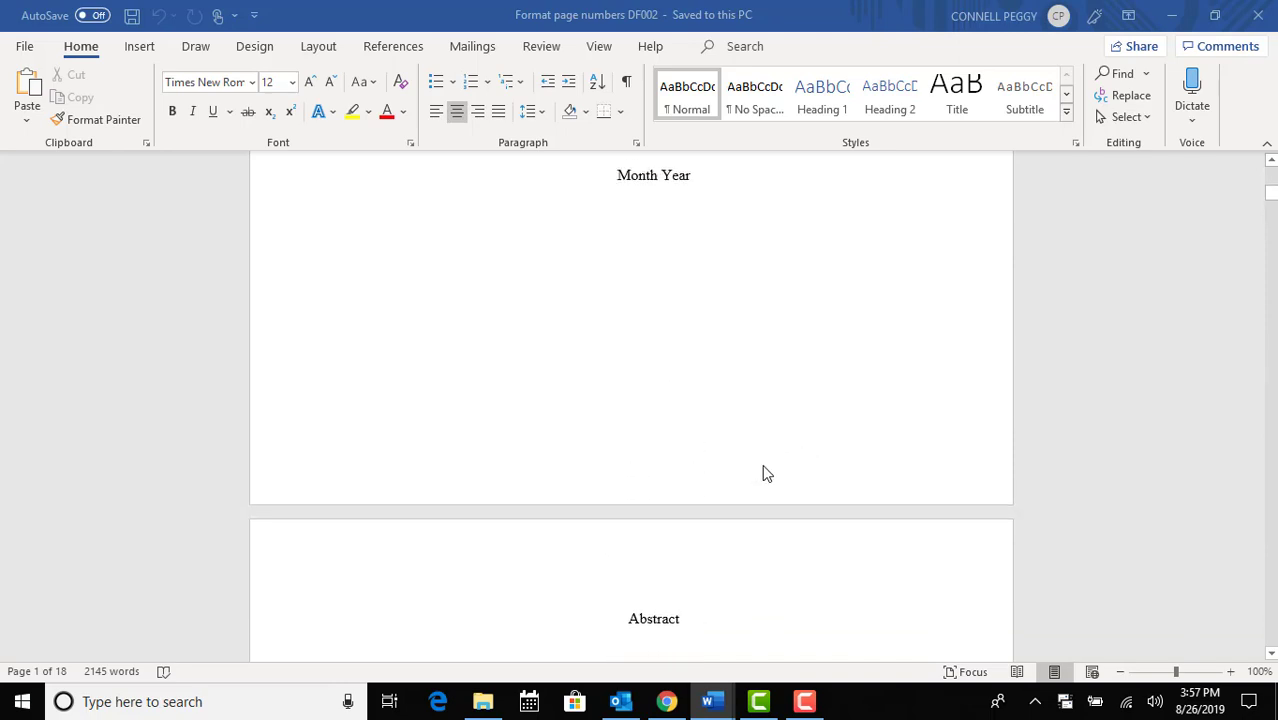
scroll(762, 472, "down", 4)
scroll(762, 470, "down", 20)
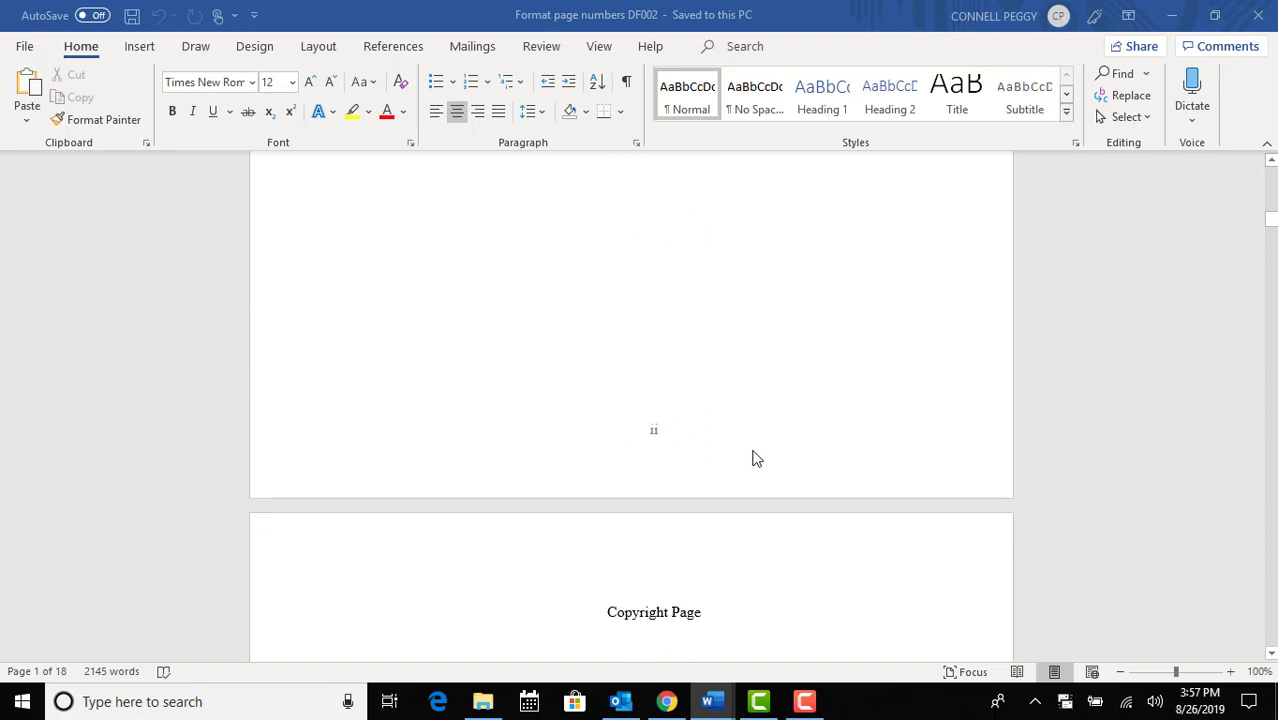
Check the page number format and placement from the Copyright Page through the preliminary pages to the start of Chapter I
scroll(754, 455, "down", 15)
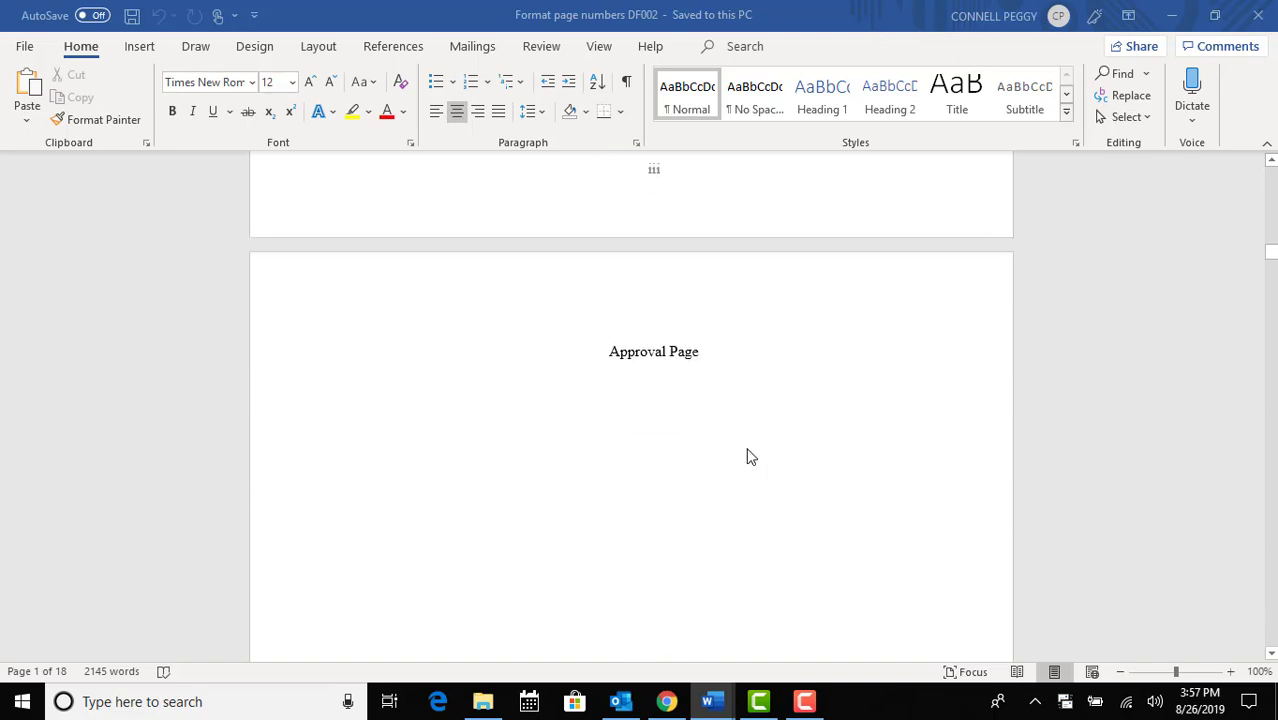
scroll(751, 457, "down", 15)
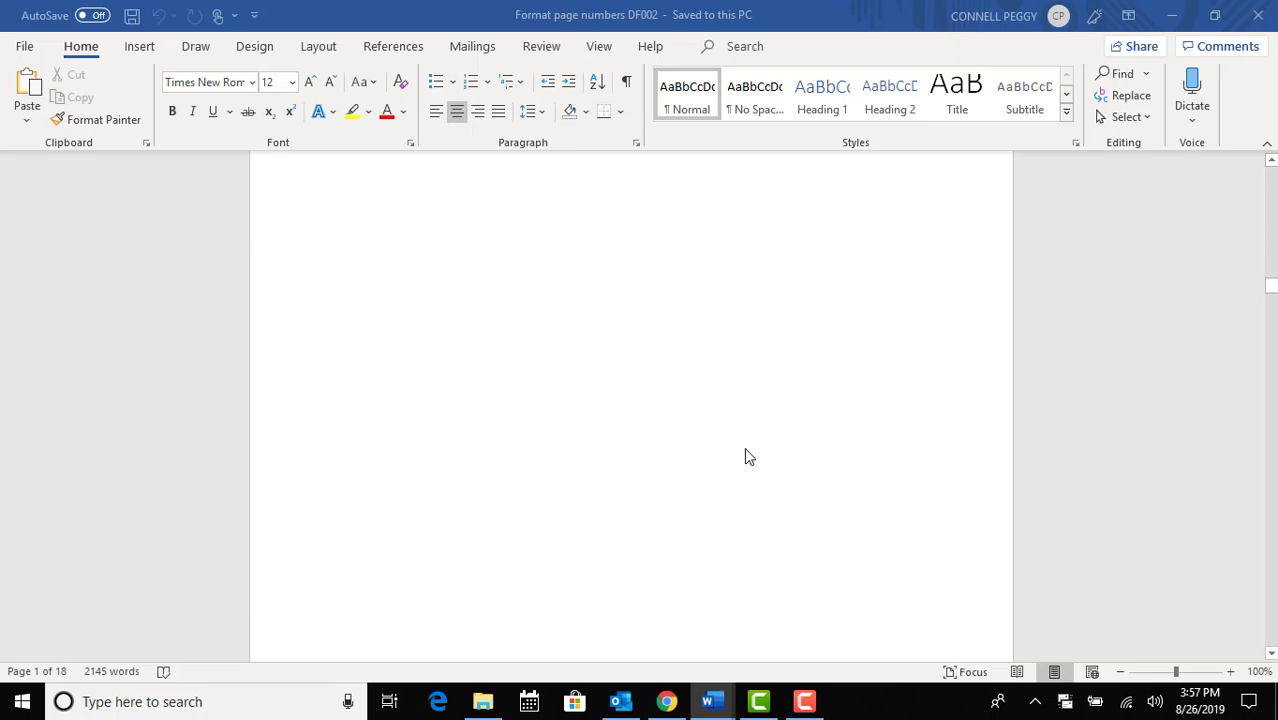
scroll(744, 457, "down", 13)
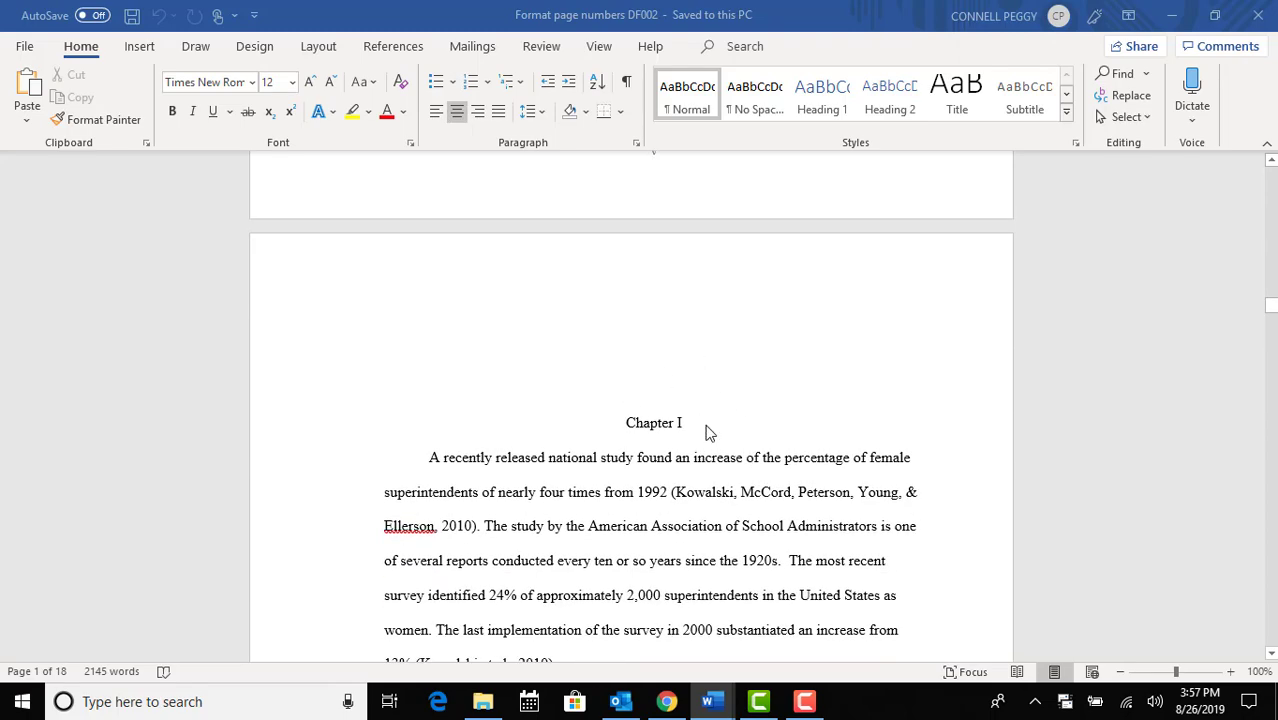
scroll(707, 443, "down", 10)
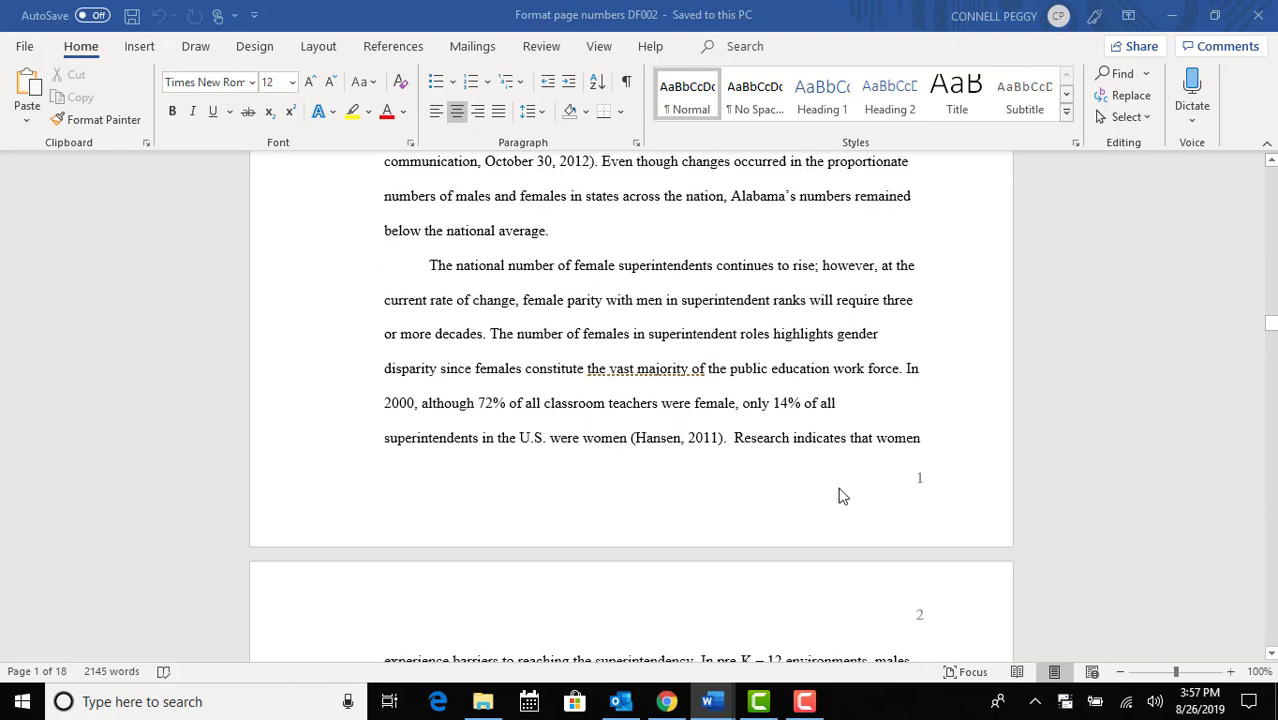
scroll(836, 489, "up", 15)
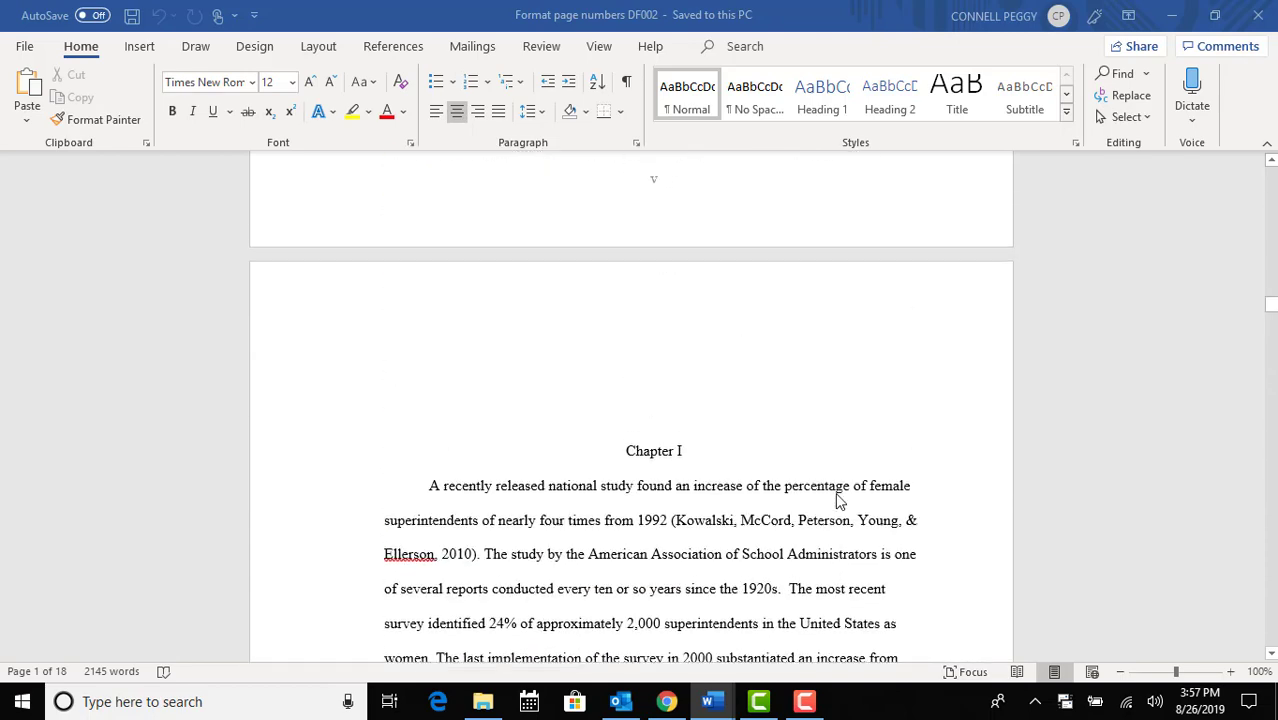
Review the page numbers of the preliminary pages again, going back from Chapter I to the Copyright Page
scroll(836, 499, "up", 8)
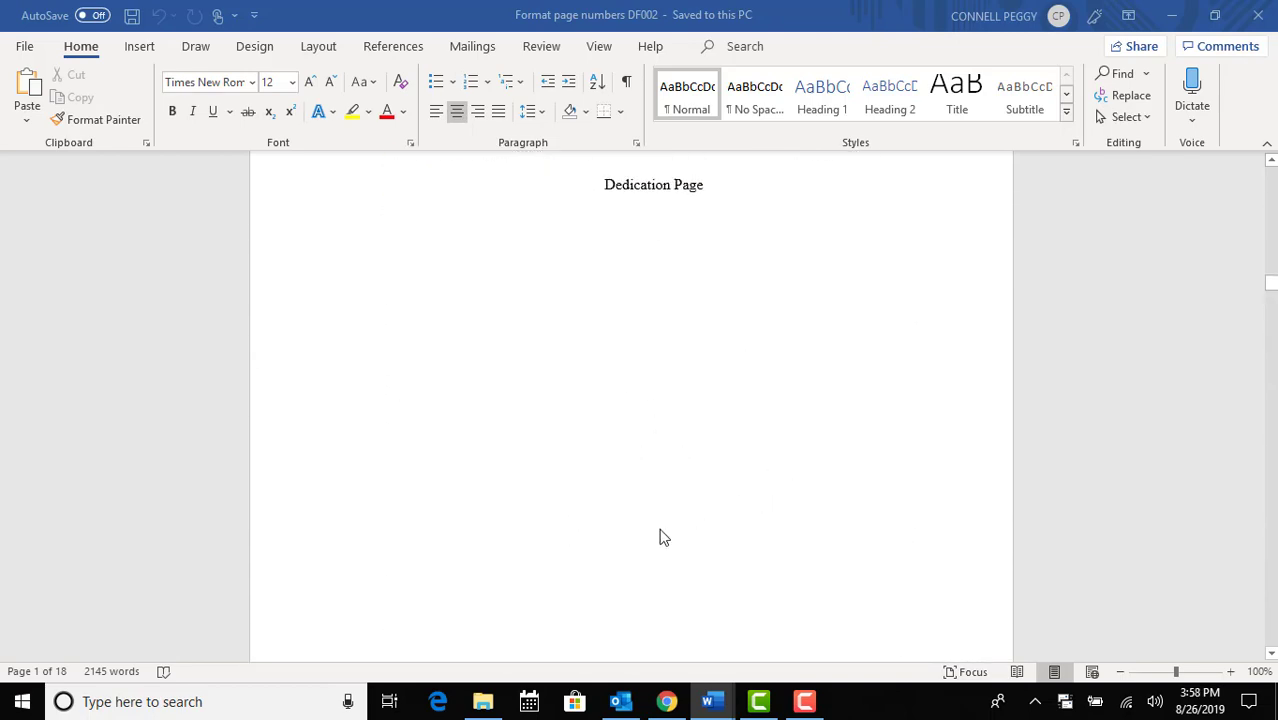
scroll(662, 534, "up", 3)
scroll(779, 484, "up", 8)
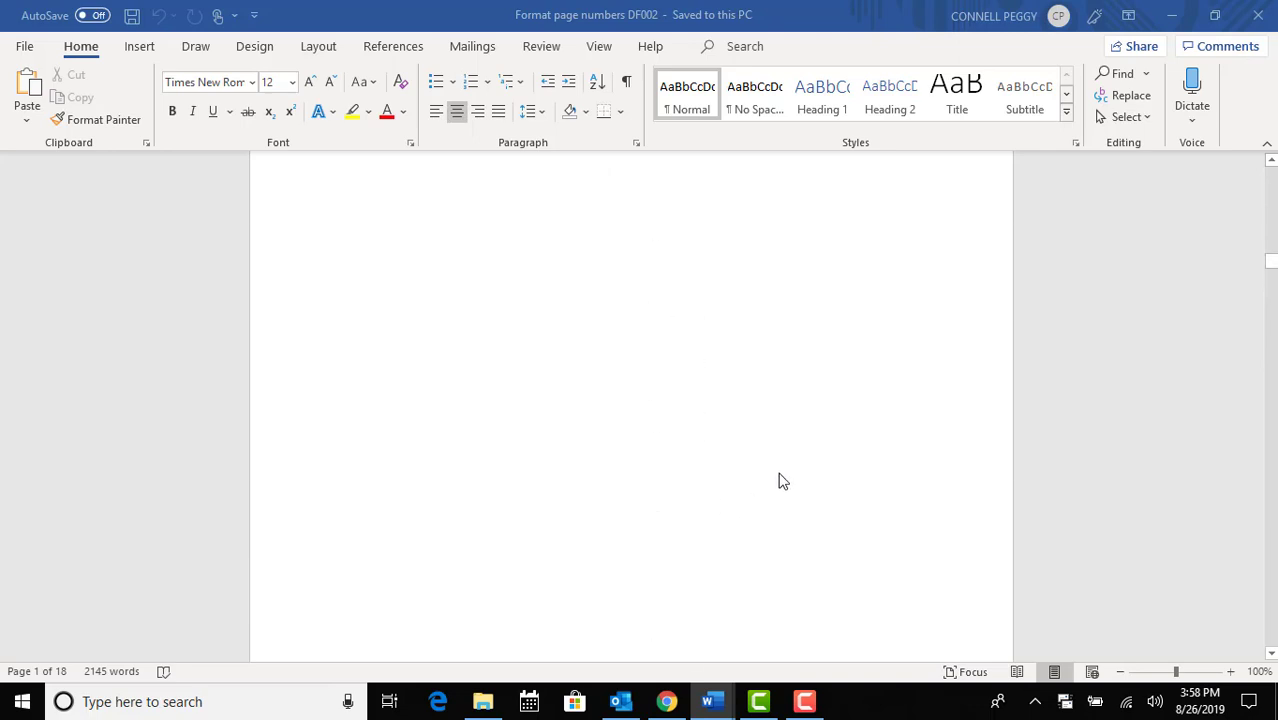
scroll(783, 481, "up", 10)
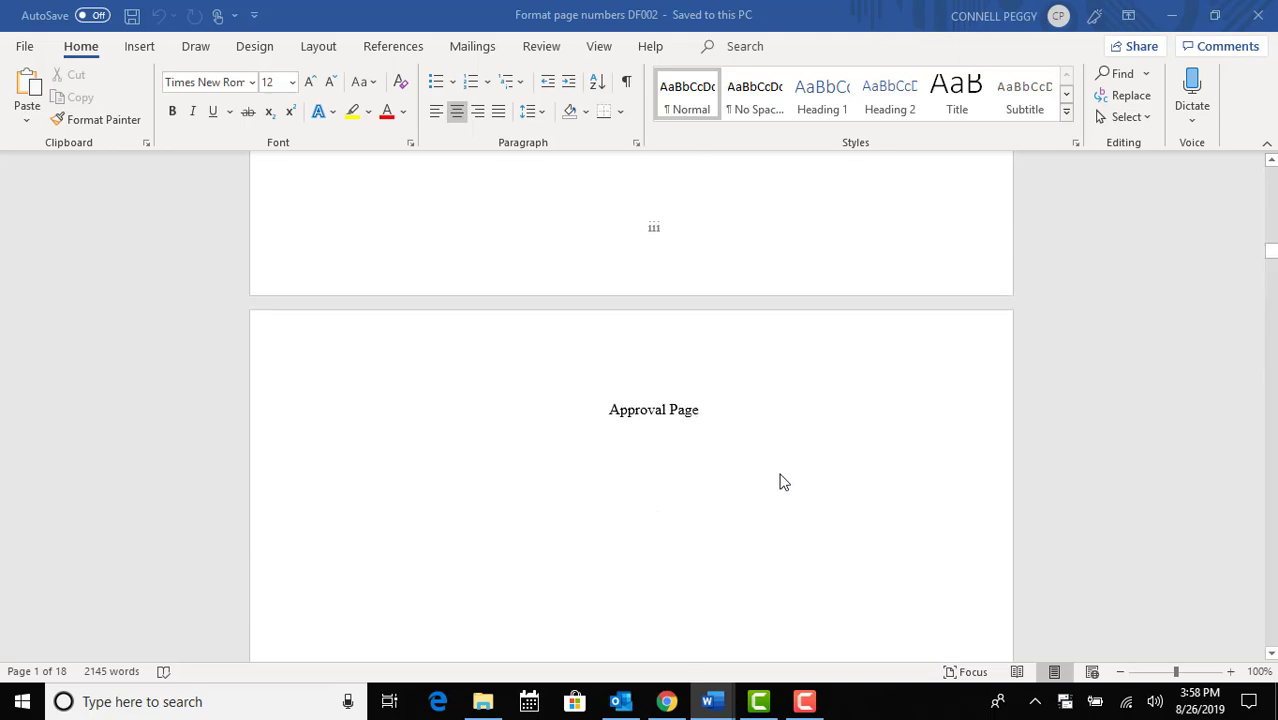
scroll(783, 482, "up", 13)
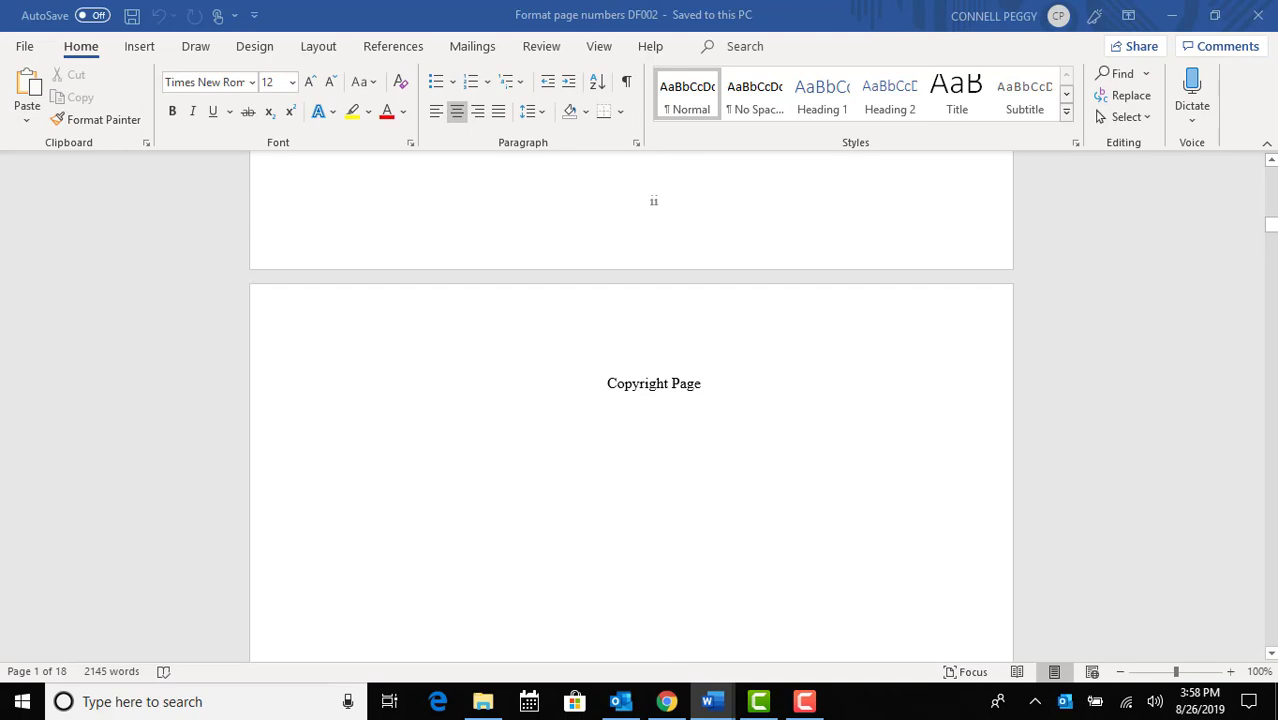
Bring up the Format page numbers_unedited DF002 document and maximize its window
left_click_drag(1277, 345, 519, 141)
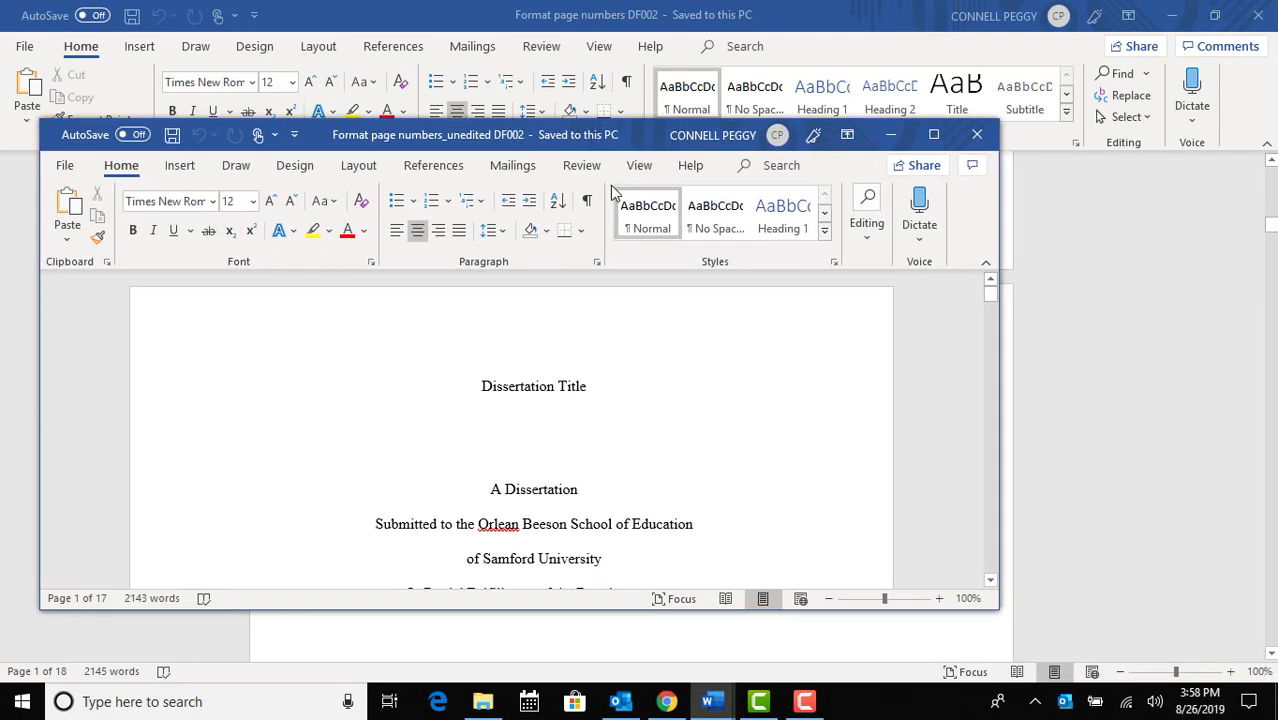
left_click(933, 134)
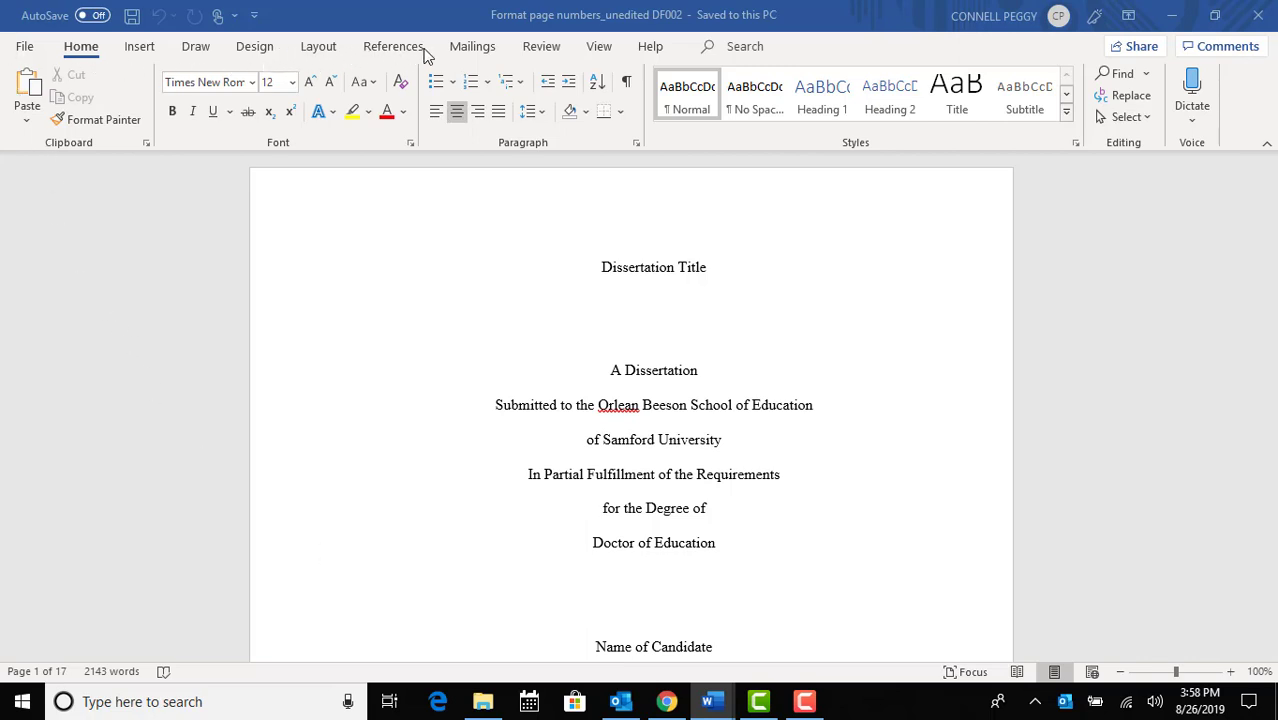
Apply the page setup's header and footer layout settings to the whole document and make them the default
left_click(320, 50)
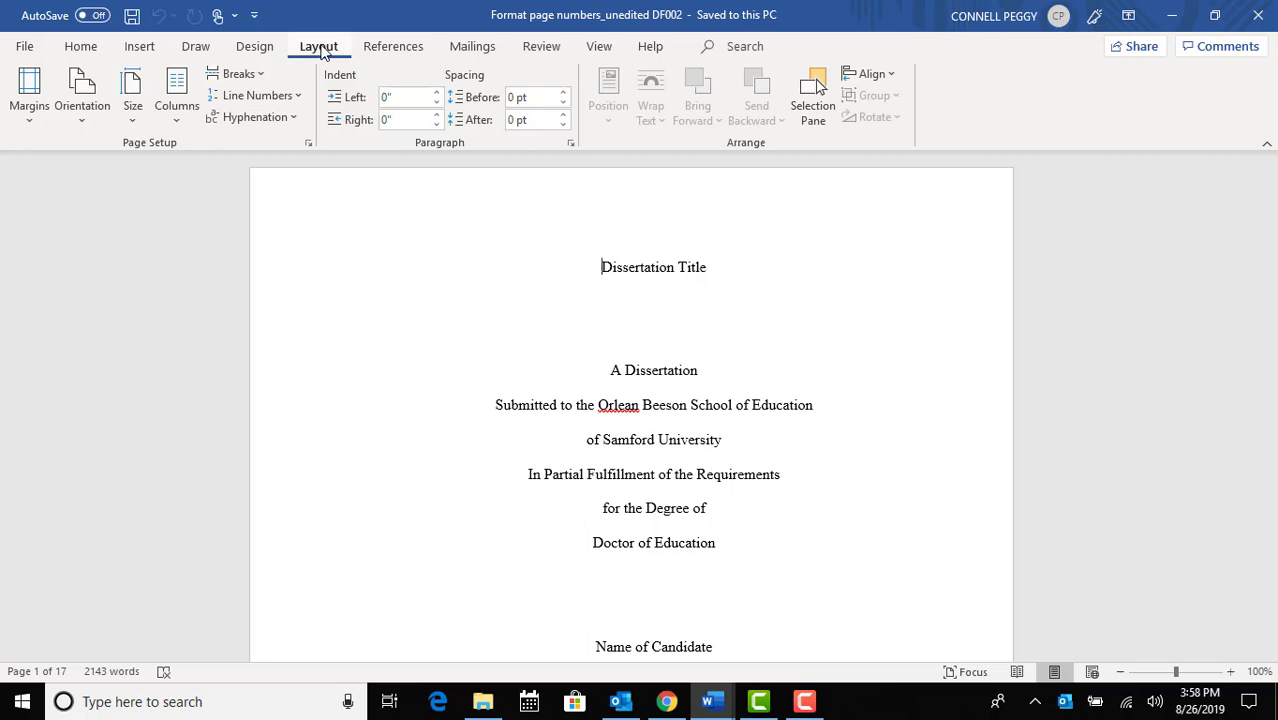
left_click(28, 112)
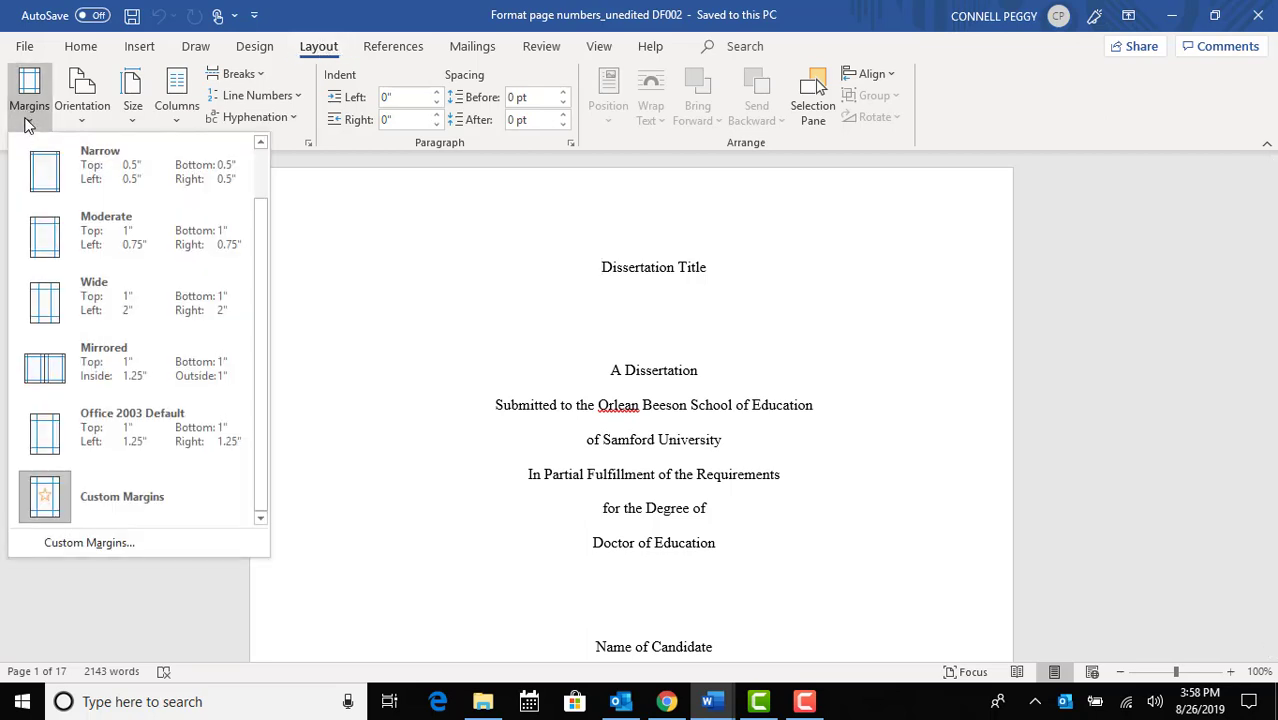
left_click(97, 549)
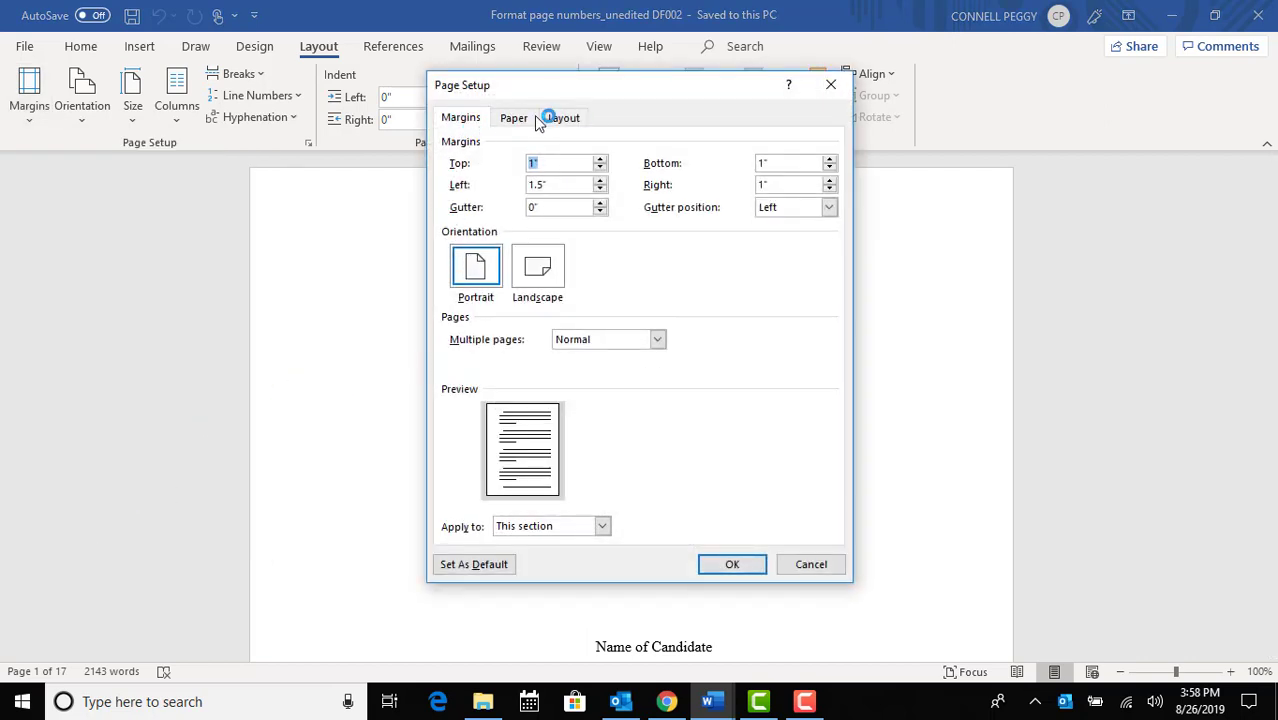
left_click(565, 120)
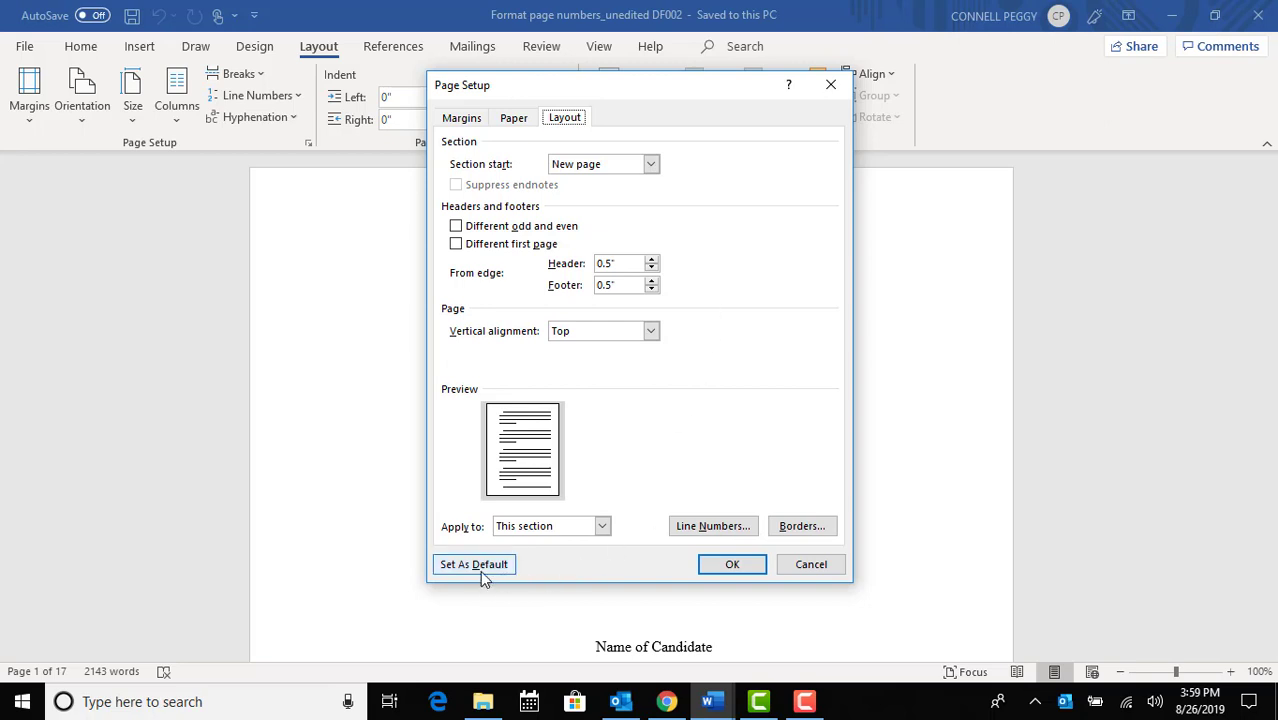
left_click(601, 527)
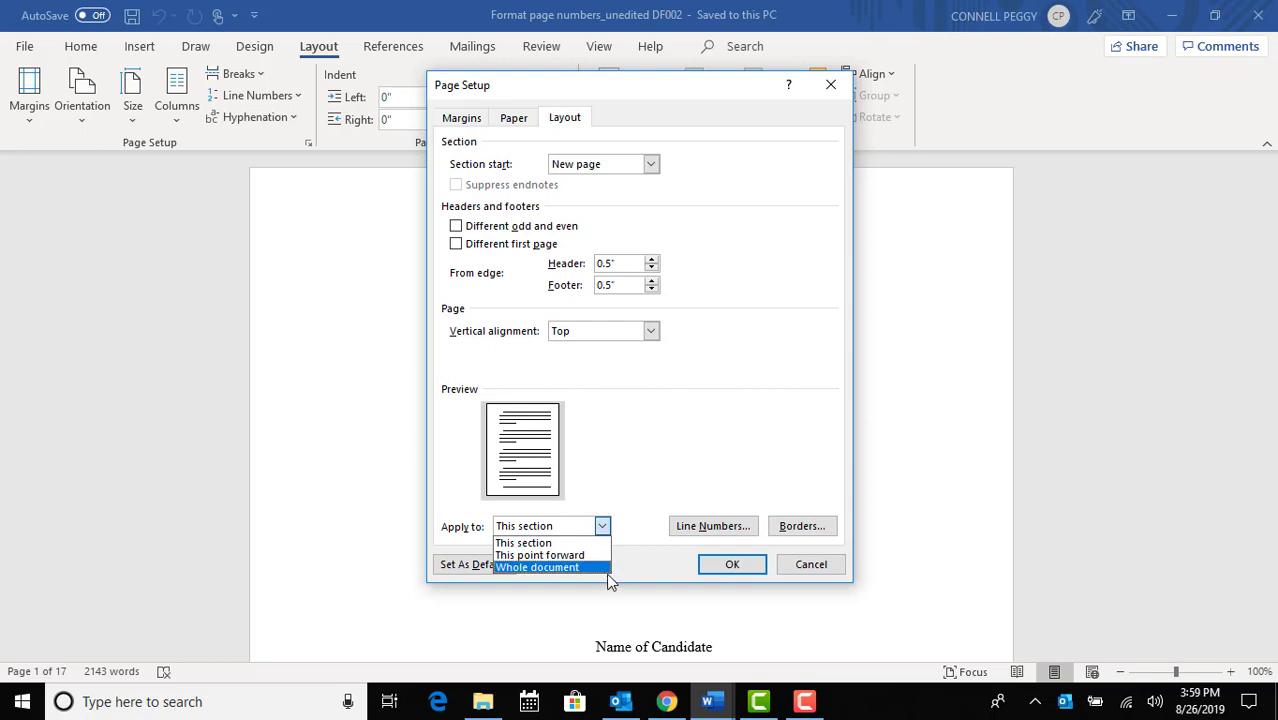
left_click(606, 571)
left_click(486, 565)
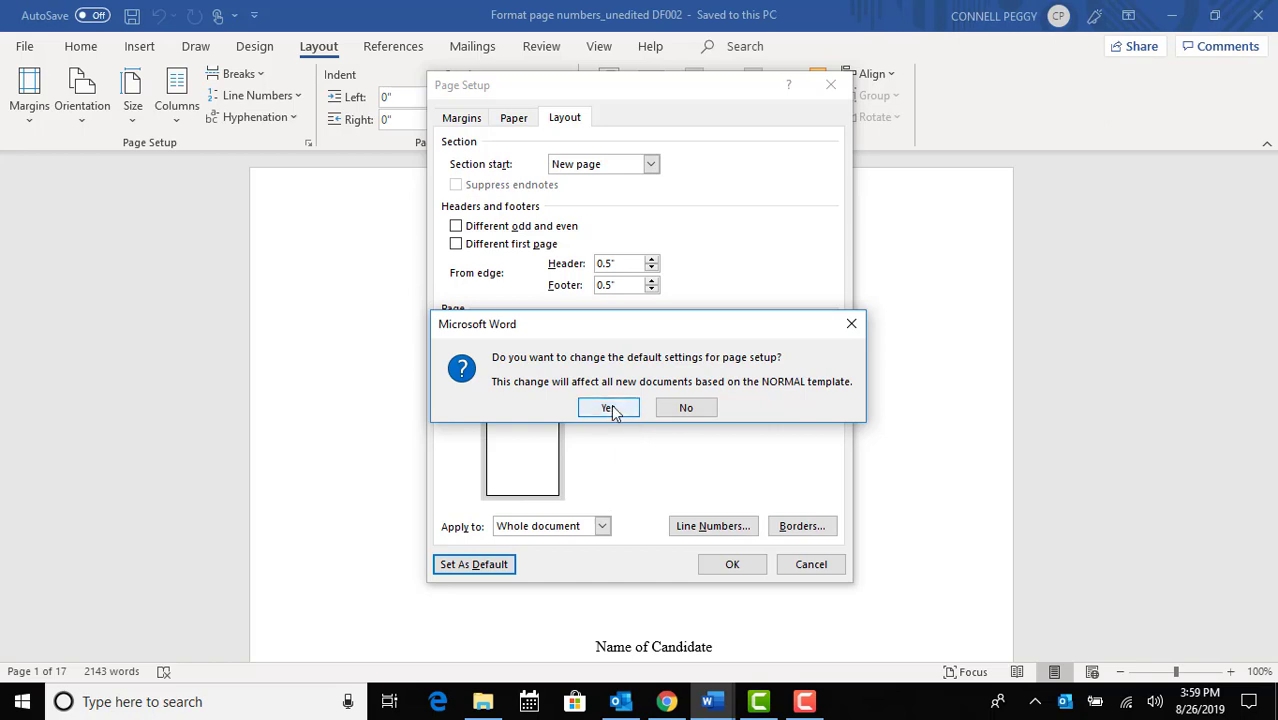
left_click(612, 408)
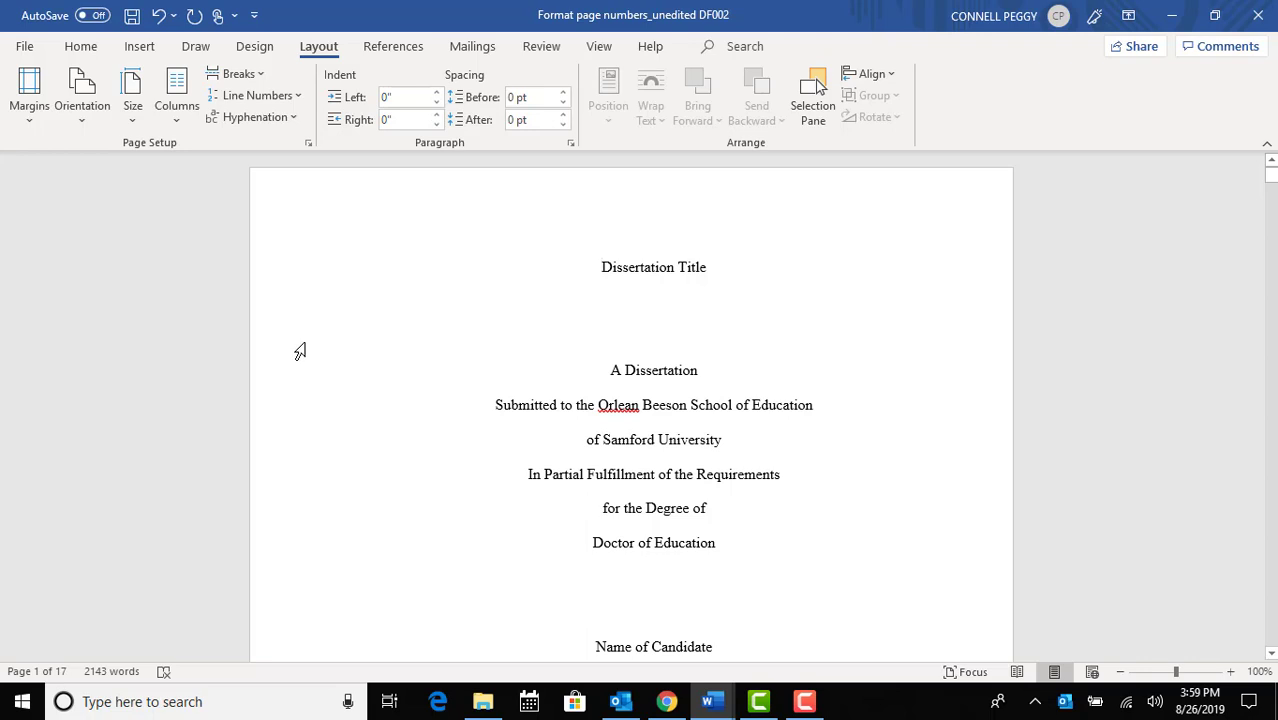
Set Times New Roman, Regular, 12 pt as the default font for this document only
left_click(88, 57)
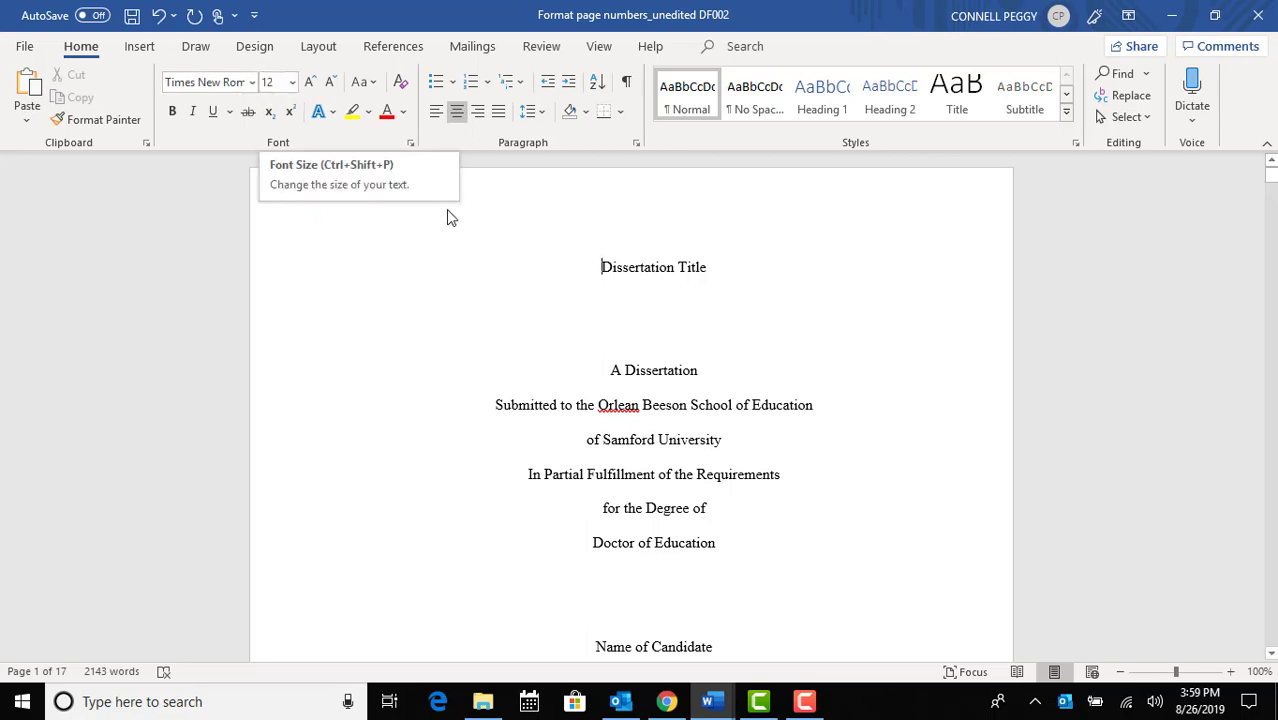
left_click(410, 146)
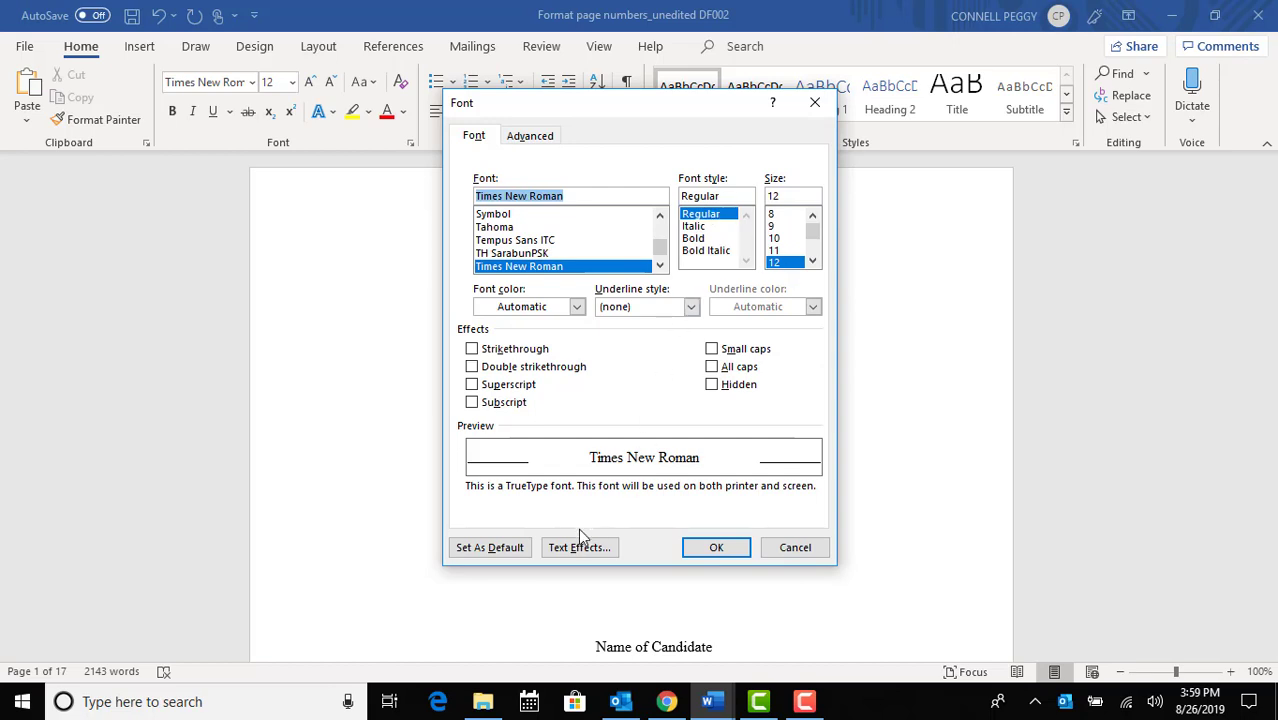
left_click(501, 556)
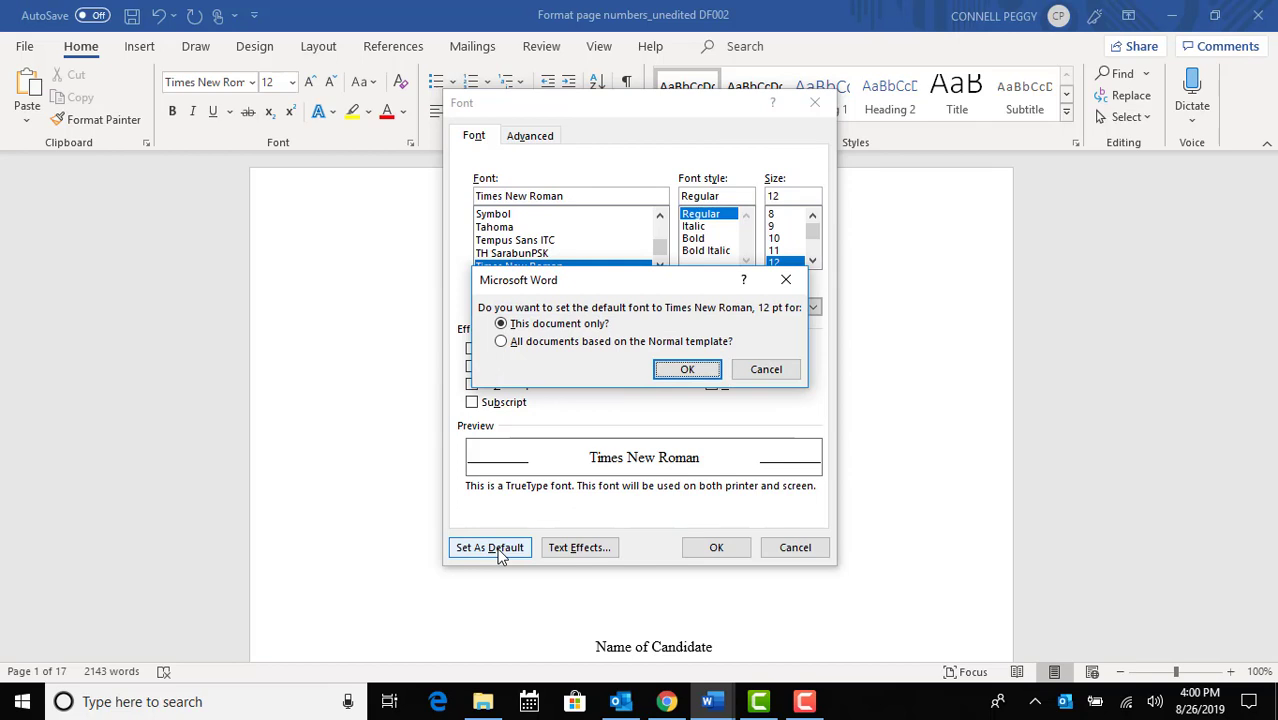
left_click(687, 370)
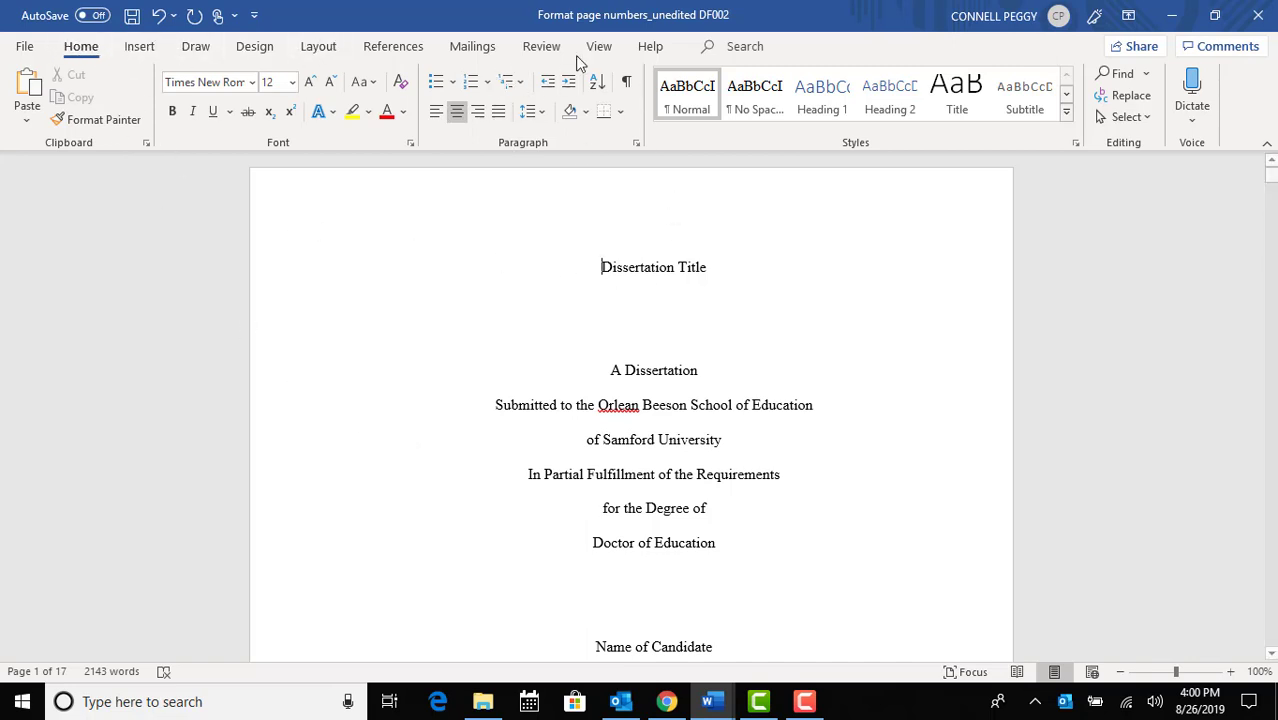
Show the paragraph marks and place the cursor at the last empty paragraph of the title page
left_click(627, 84)
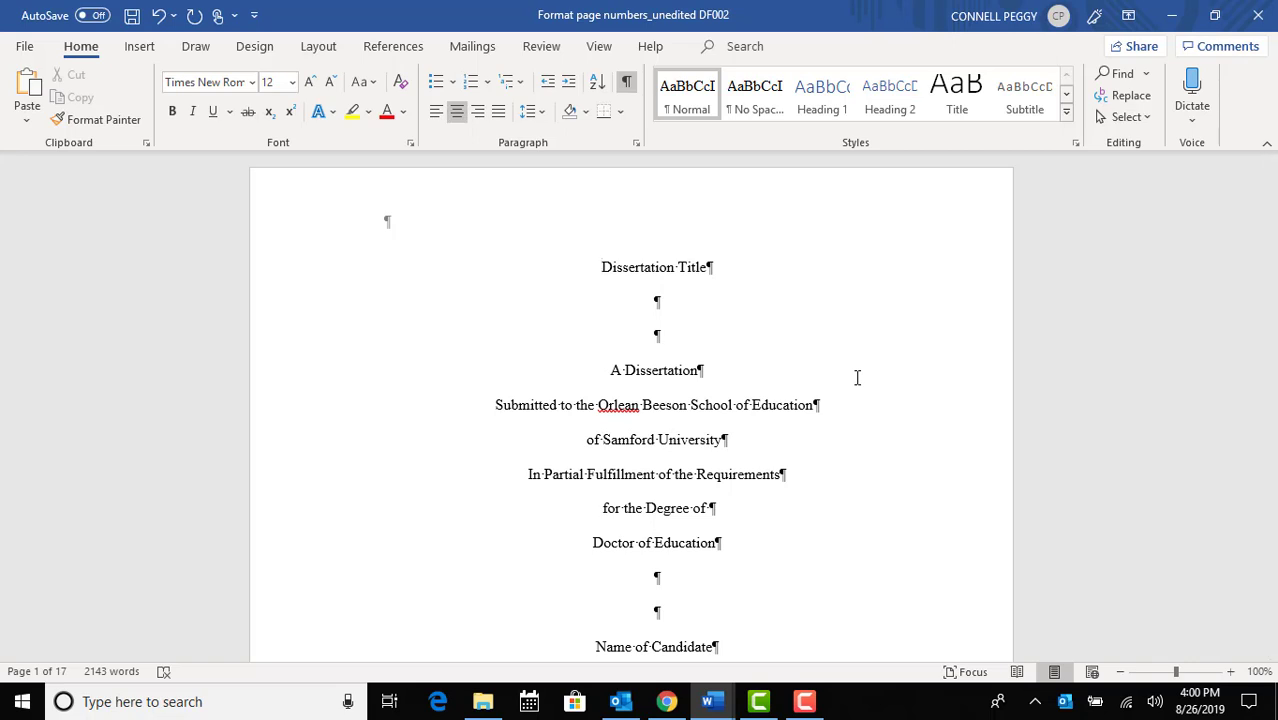
scroll(857, 377, "down", 10)
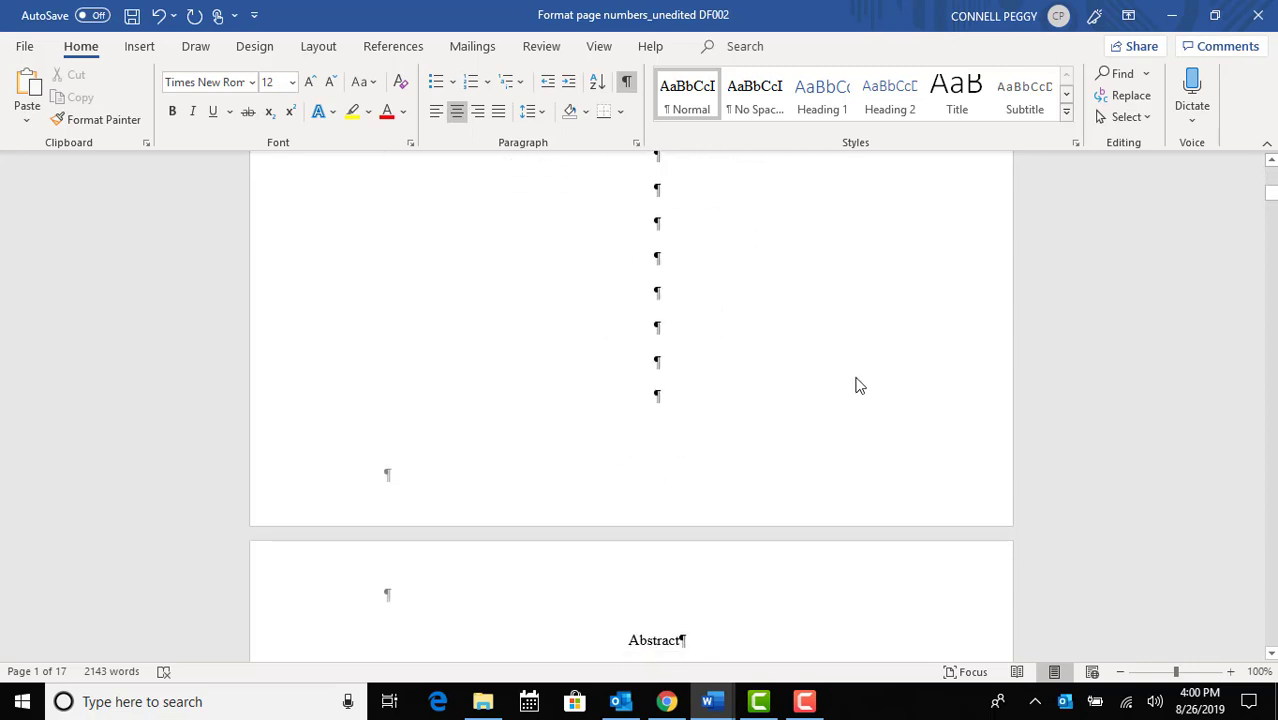
scroll(857, 385, "down", 2)
scroll(852, 379, "up", 3)
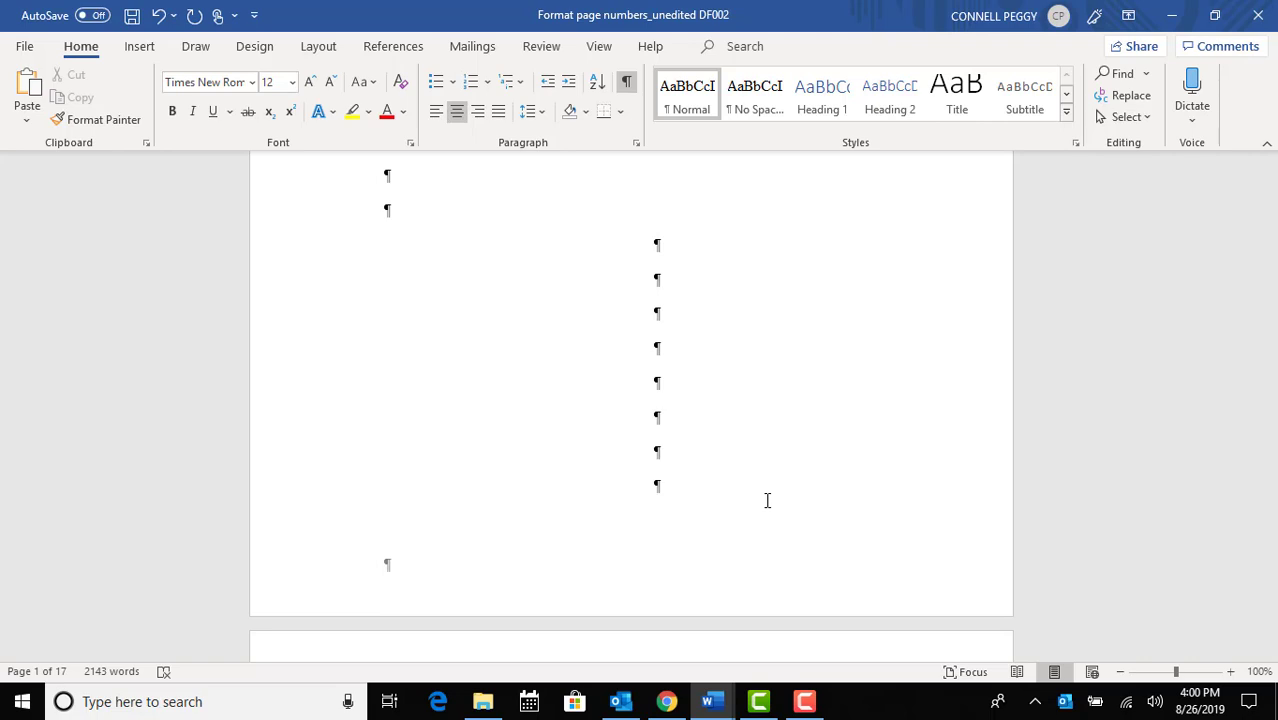
scroll(767, 500, "up", 2)
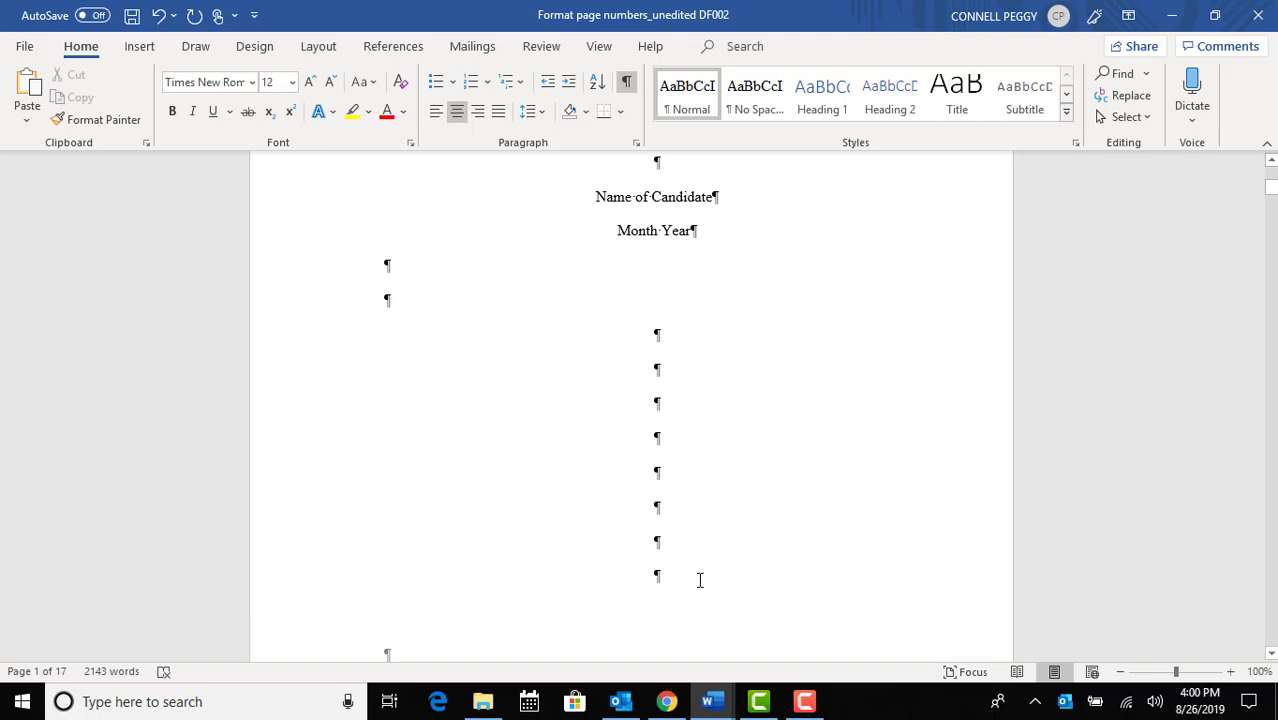
scroll(762, 517, "up", 5)
scroll(762, 517, "down", 6)
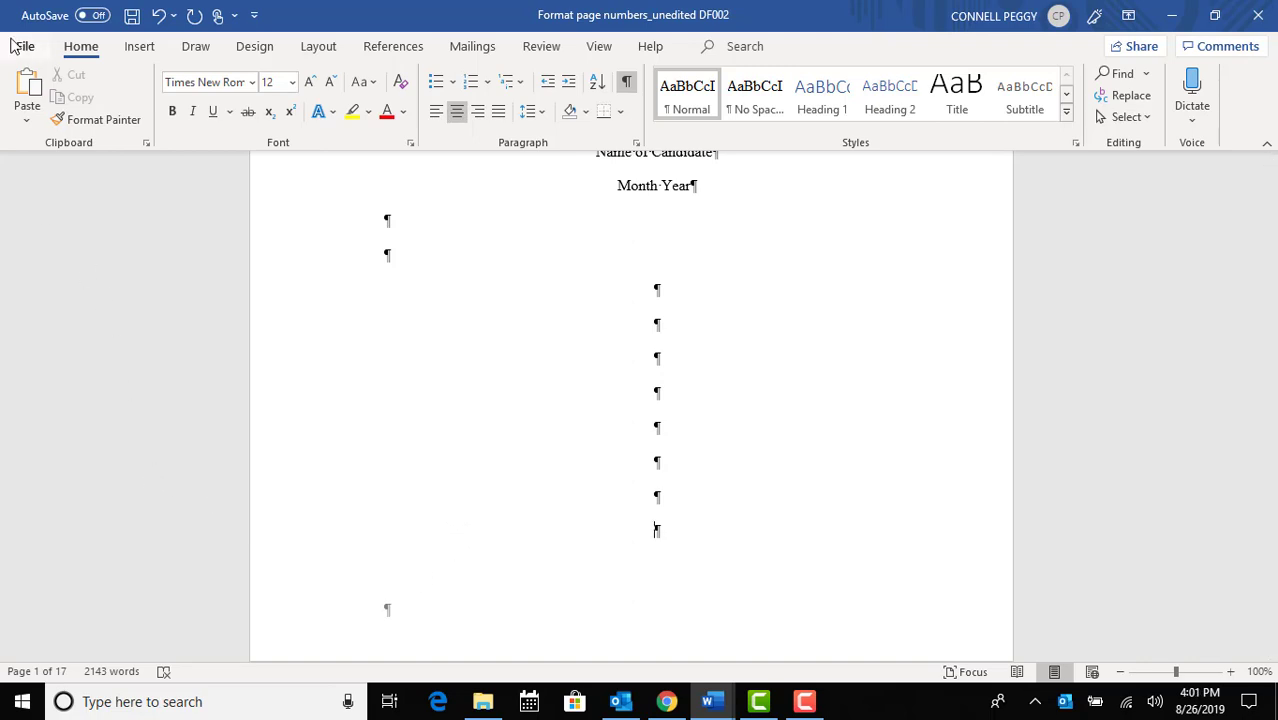
Insert a Next Page section break at the end of the title page and delete the extra empty paragraph above Abstract
left_click(319, 50)
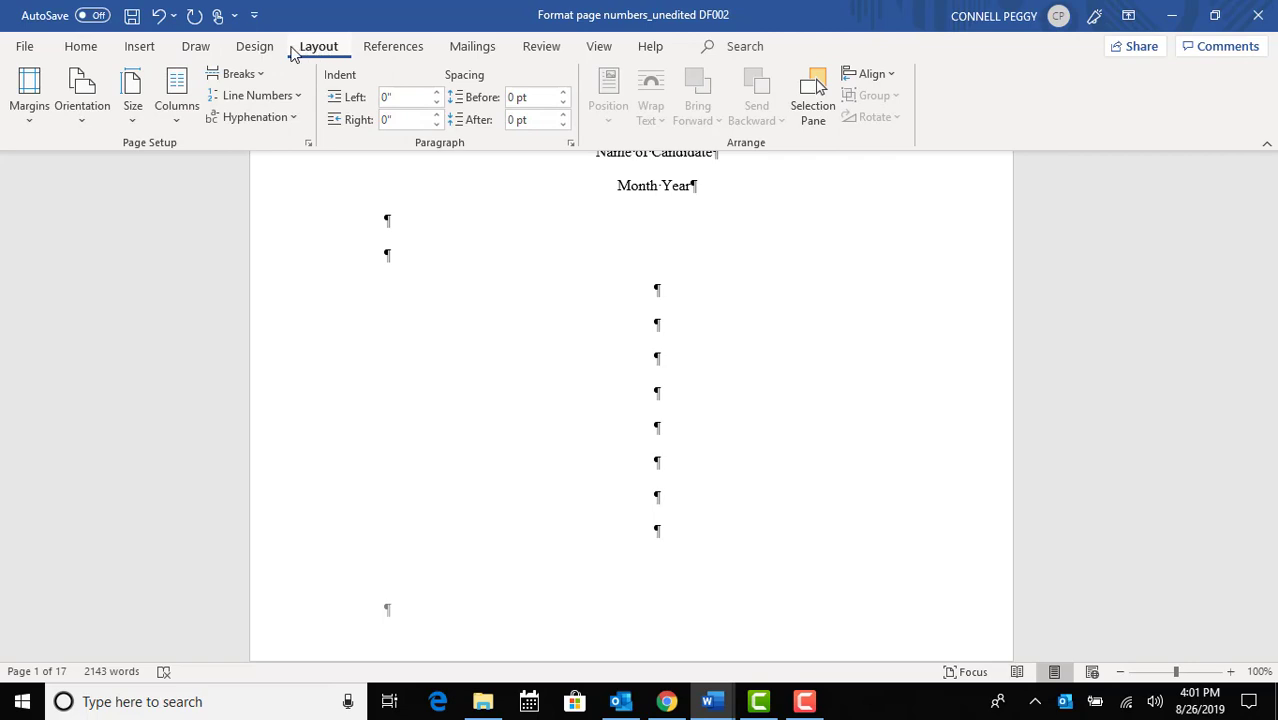
left_click(236, 75)
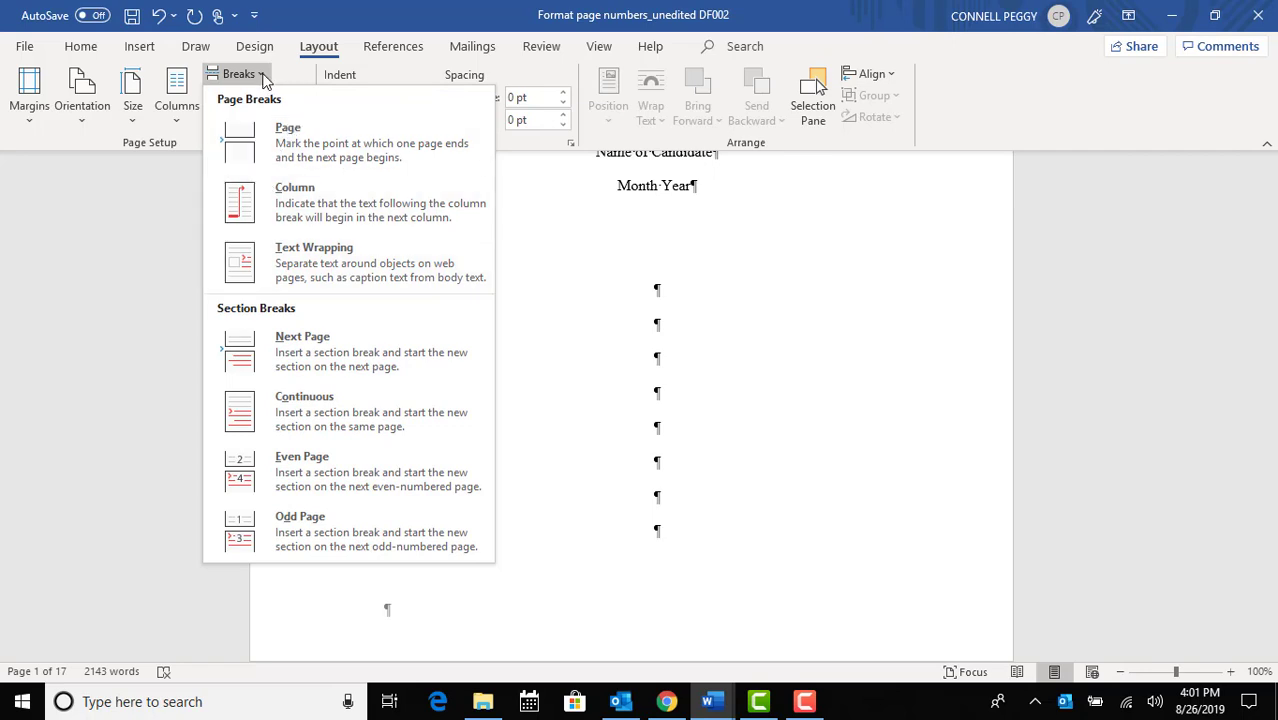
left_click(298, 352)
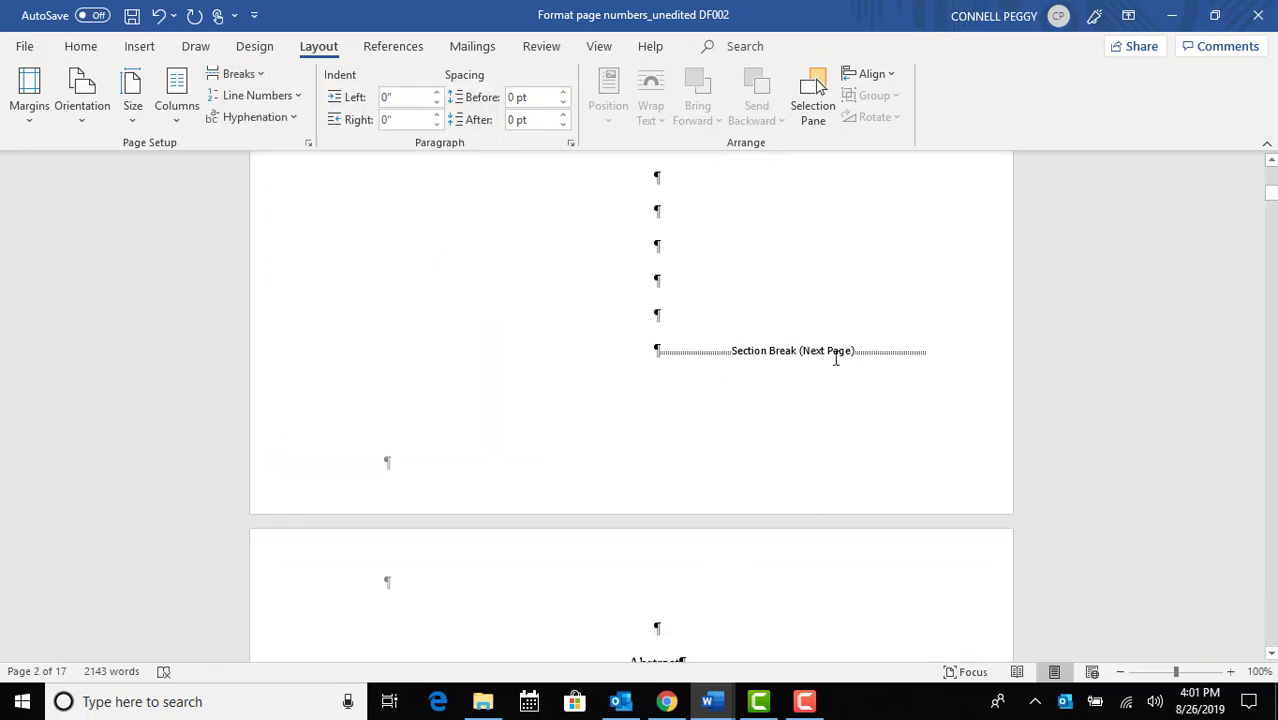
scroll(804, 403, "down", 3)
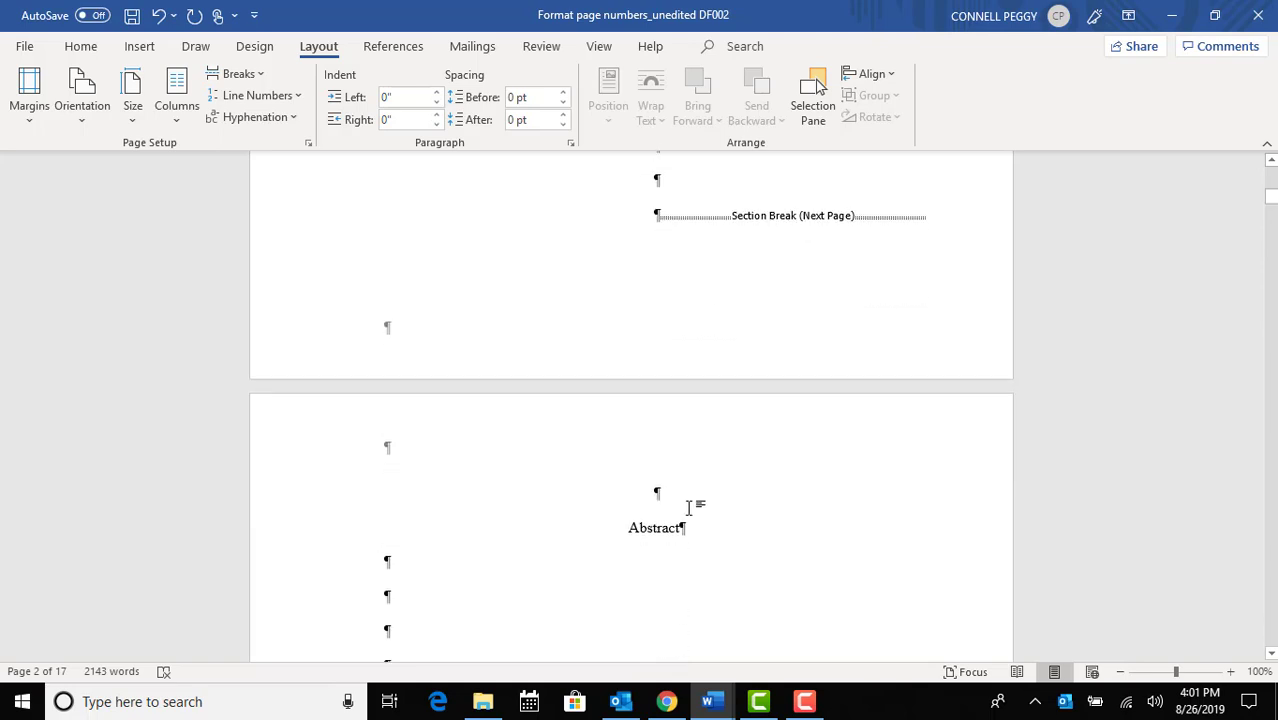
key("Delete")
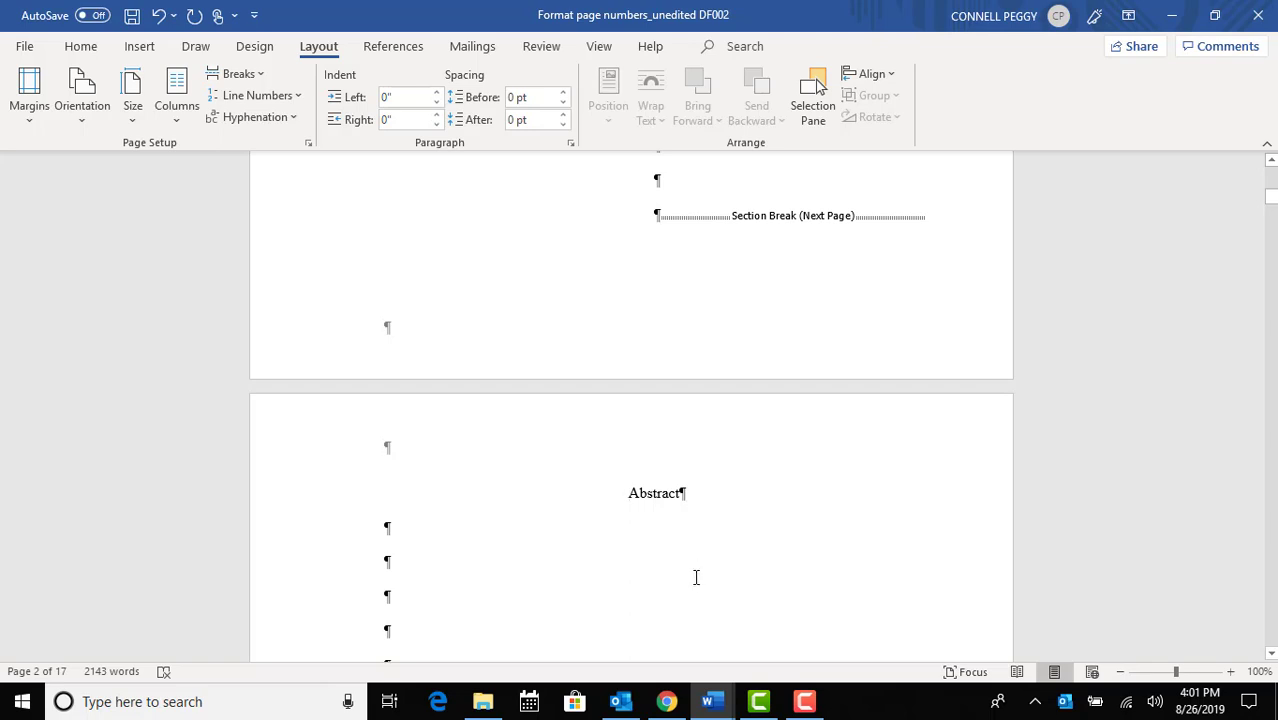
Insert a Next Page section break at the end of the Abstract page and delete the extra empty paragraph above Approval Page
scroll(680, 537, "down", 2)
scroll(680, 537, "down", 18)
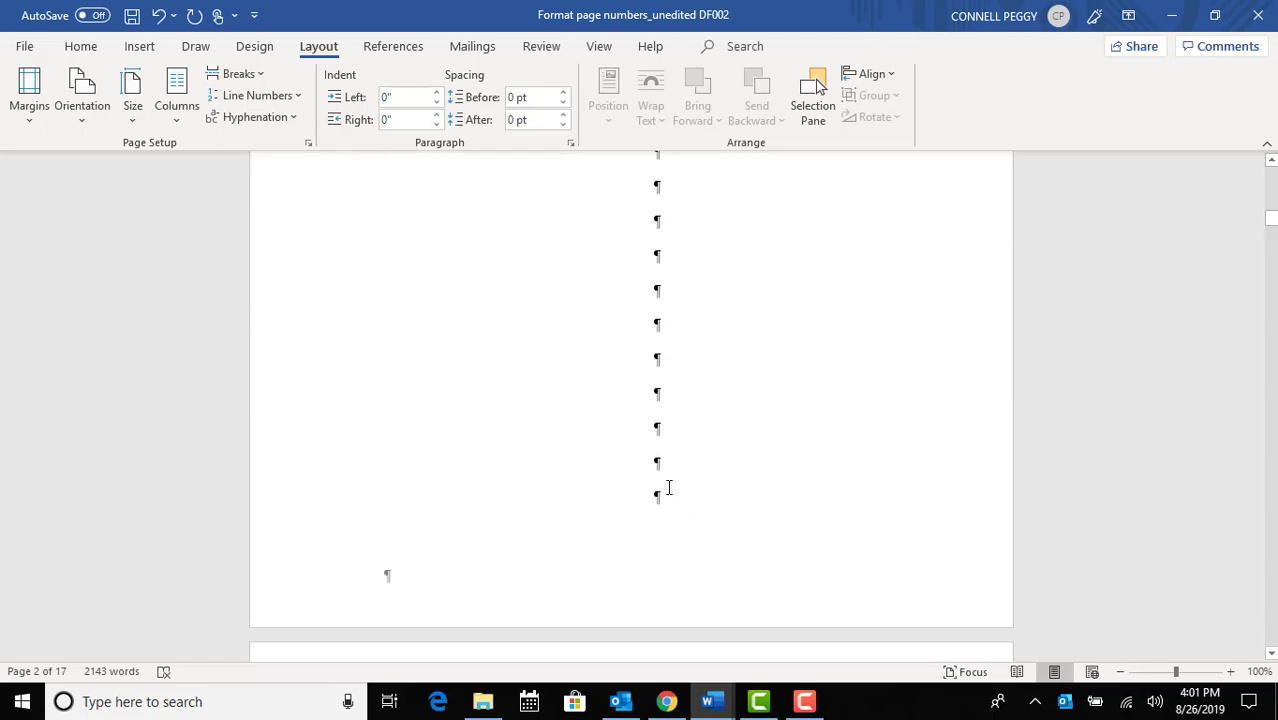
left_click(682, 415)
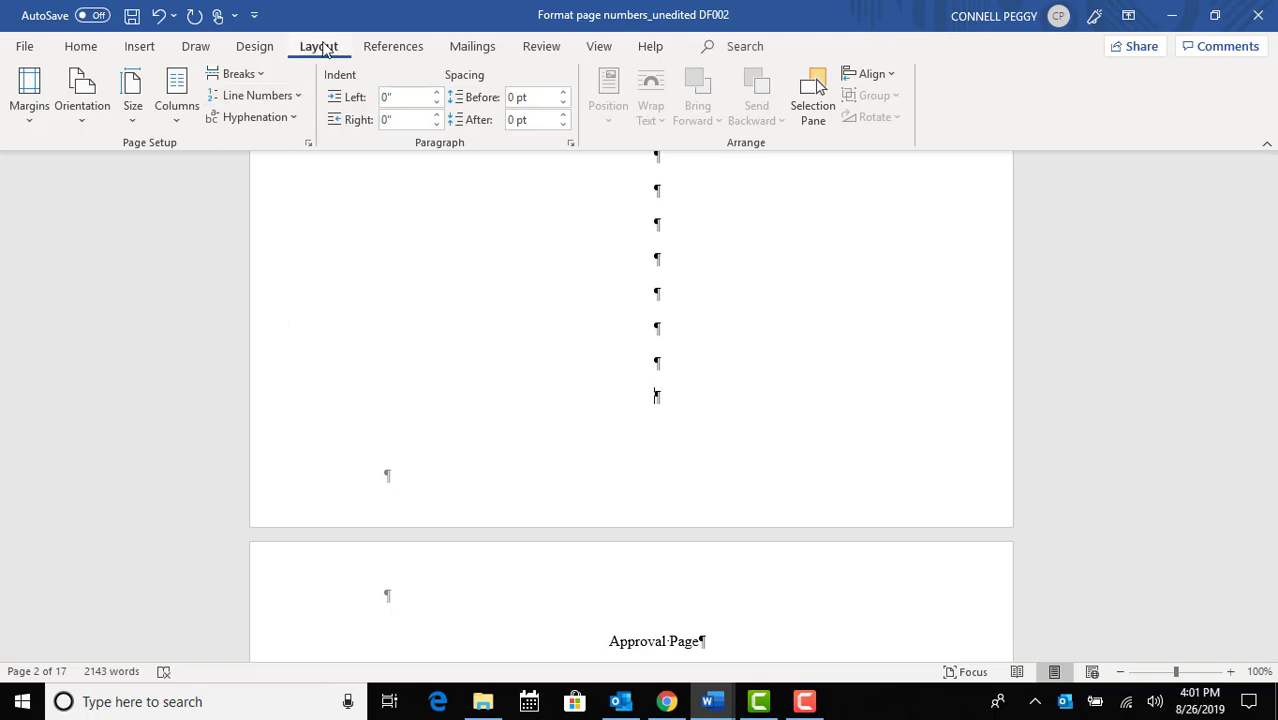
left_click(262, 76)
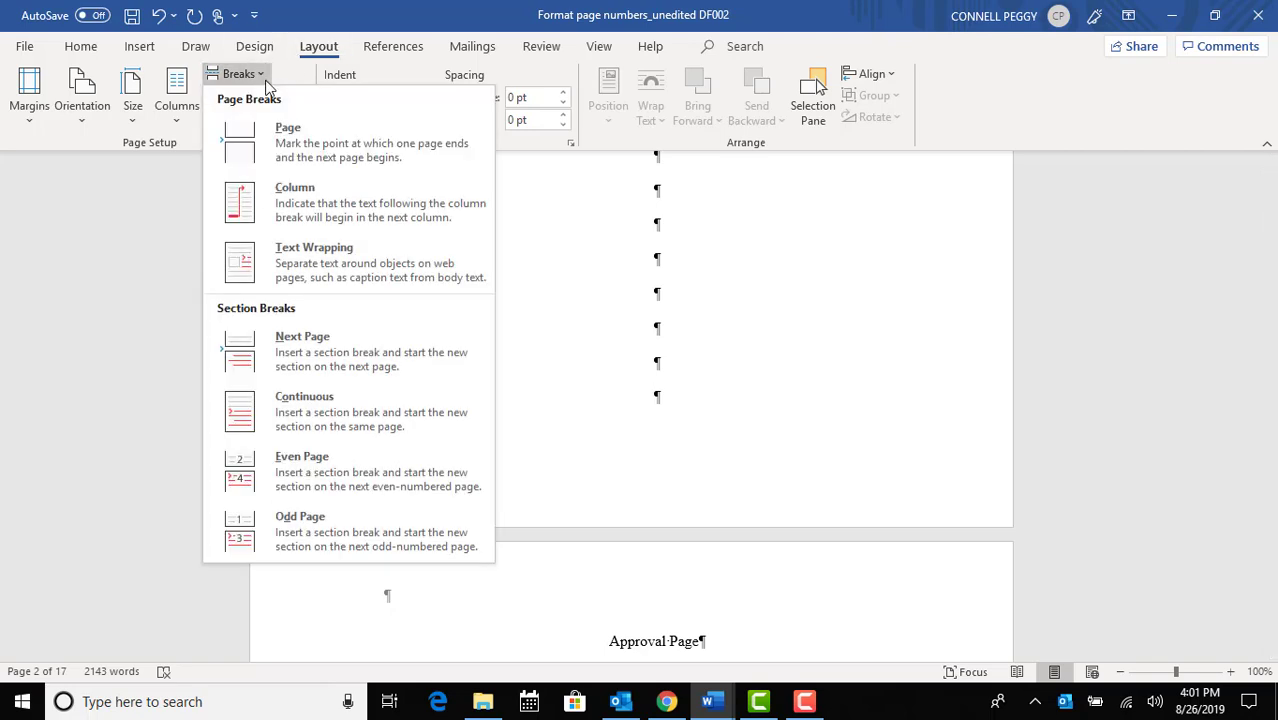
left_click(327, 358)
scroll(434, 440, "down", 3)
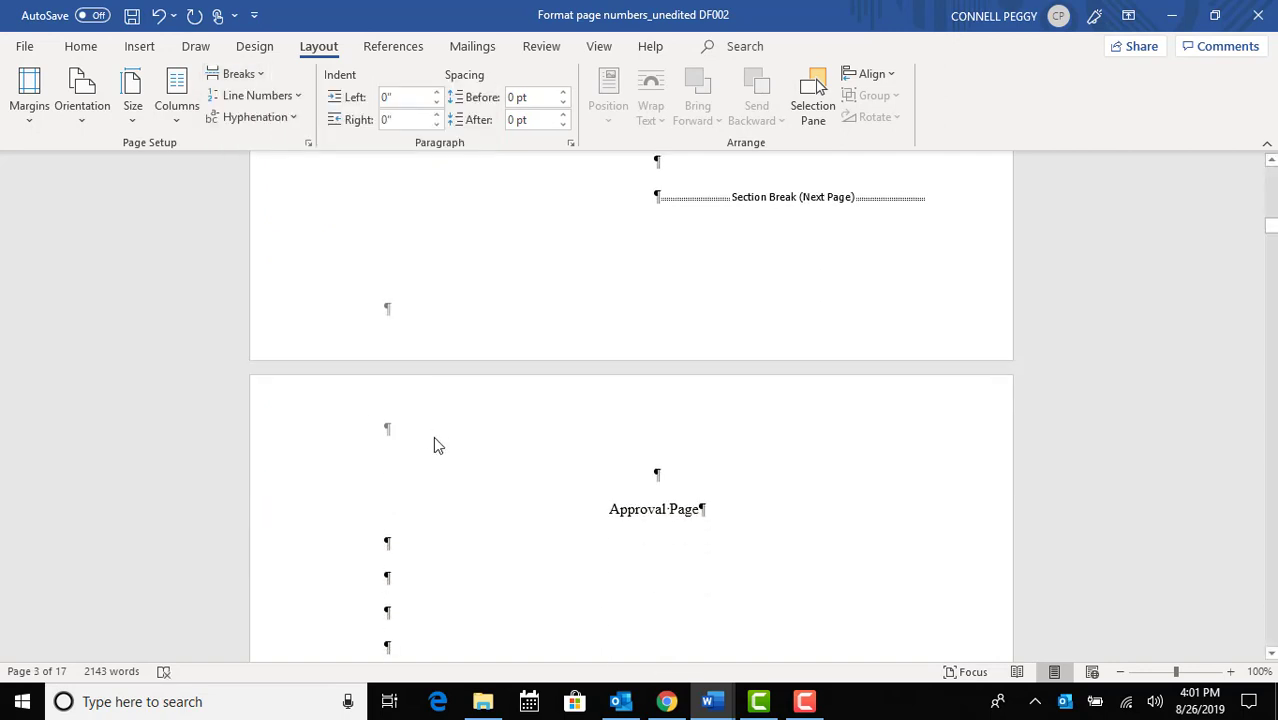
key("Delete")
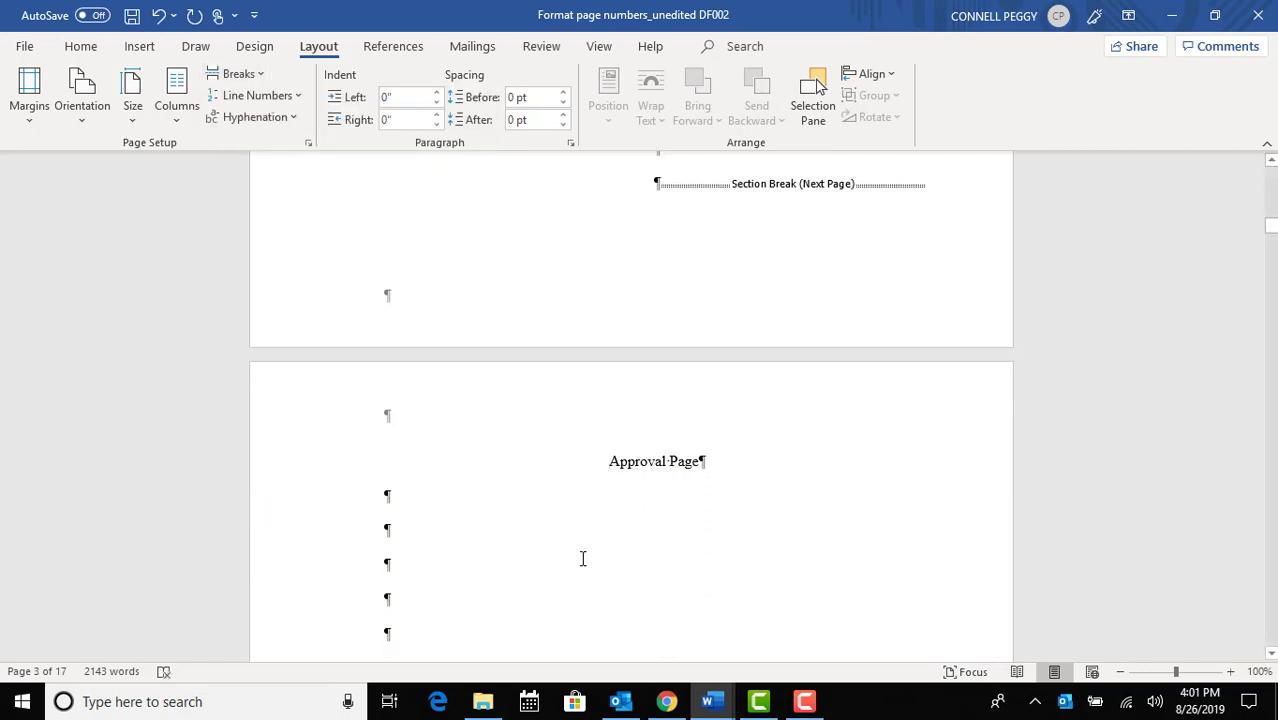
Insert a Next Page section break at the end of the Approval Page and delete the extra empty paragraph above Dedication Page
scroll(664, 565, "down", 2)
scroll(659, 537, "down", 6)
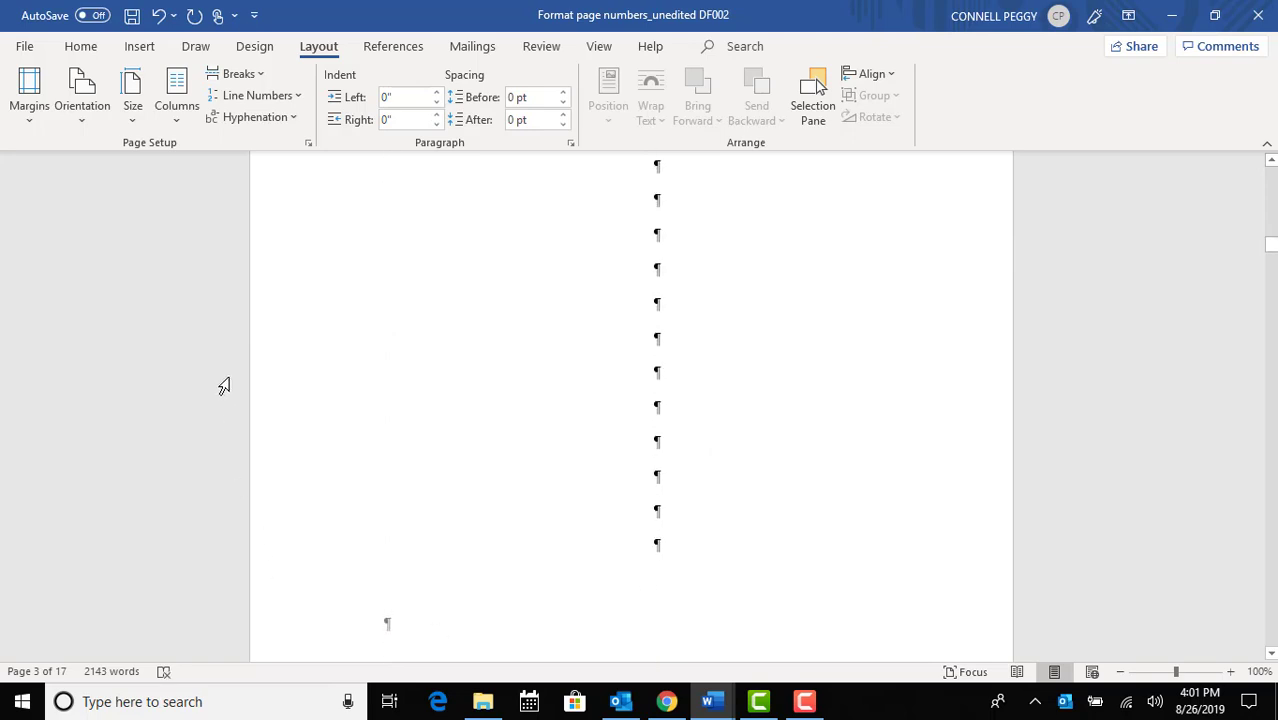
left_click(247, 79)
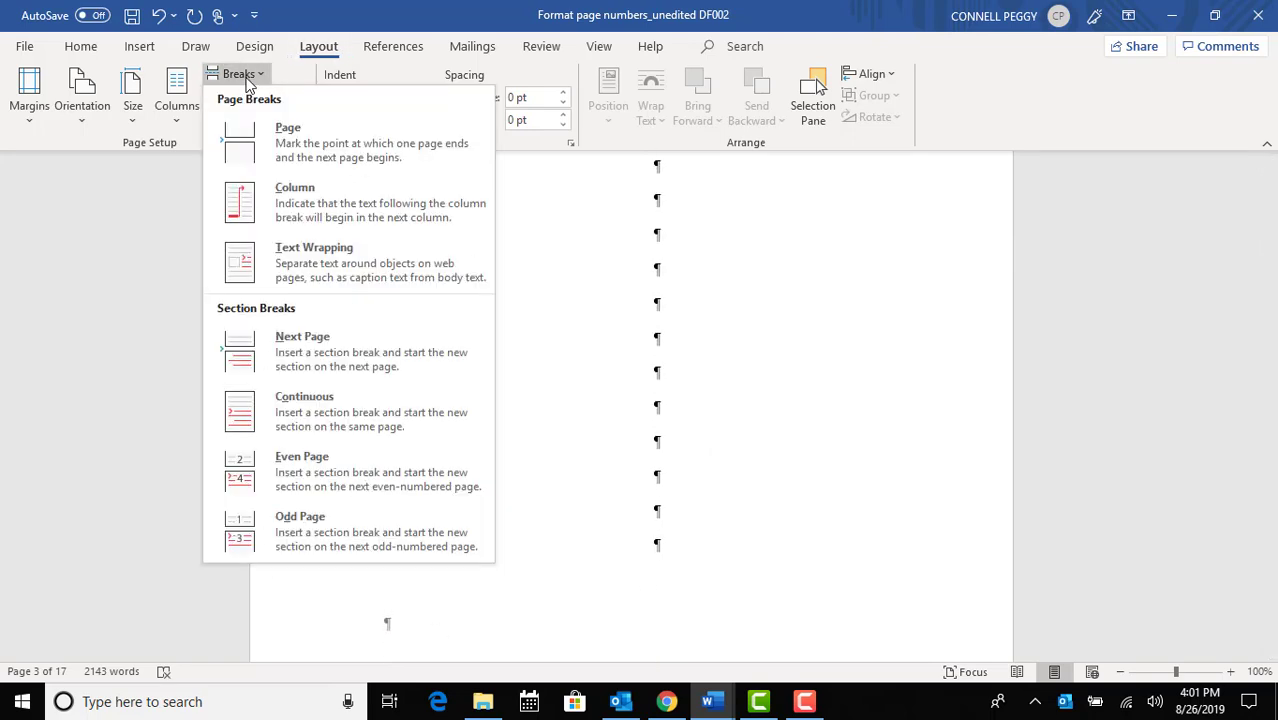
left_click(315, 360)
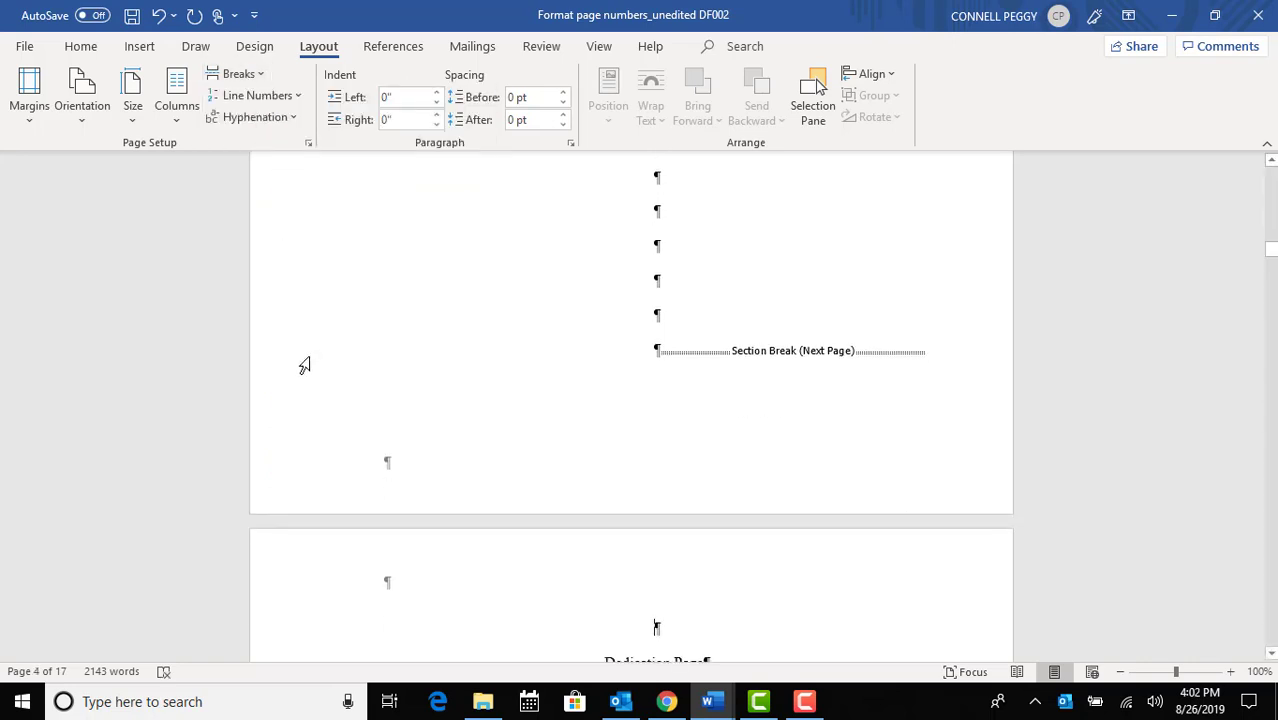
scroll(340, 375, "down", 5)
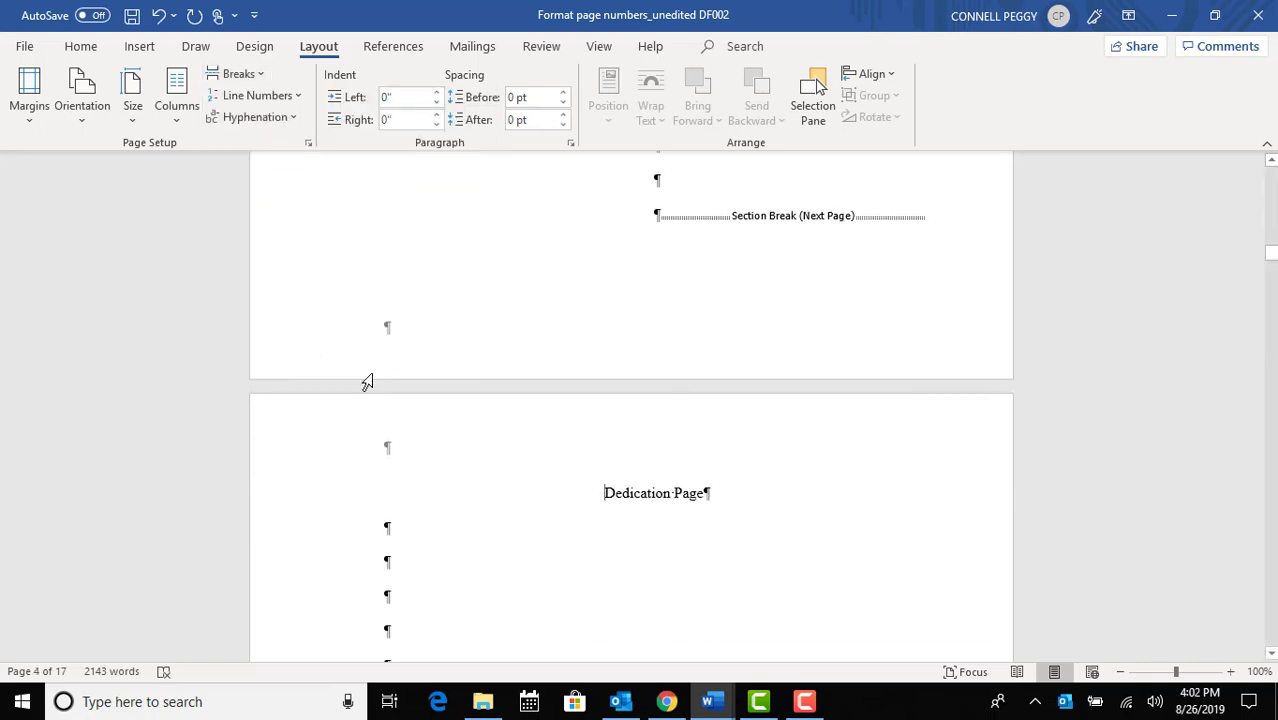
Check the section breaks from the Dedication Page through Chapter I and back up to the title page
scroll(504, 490, "down", 10)
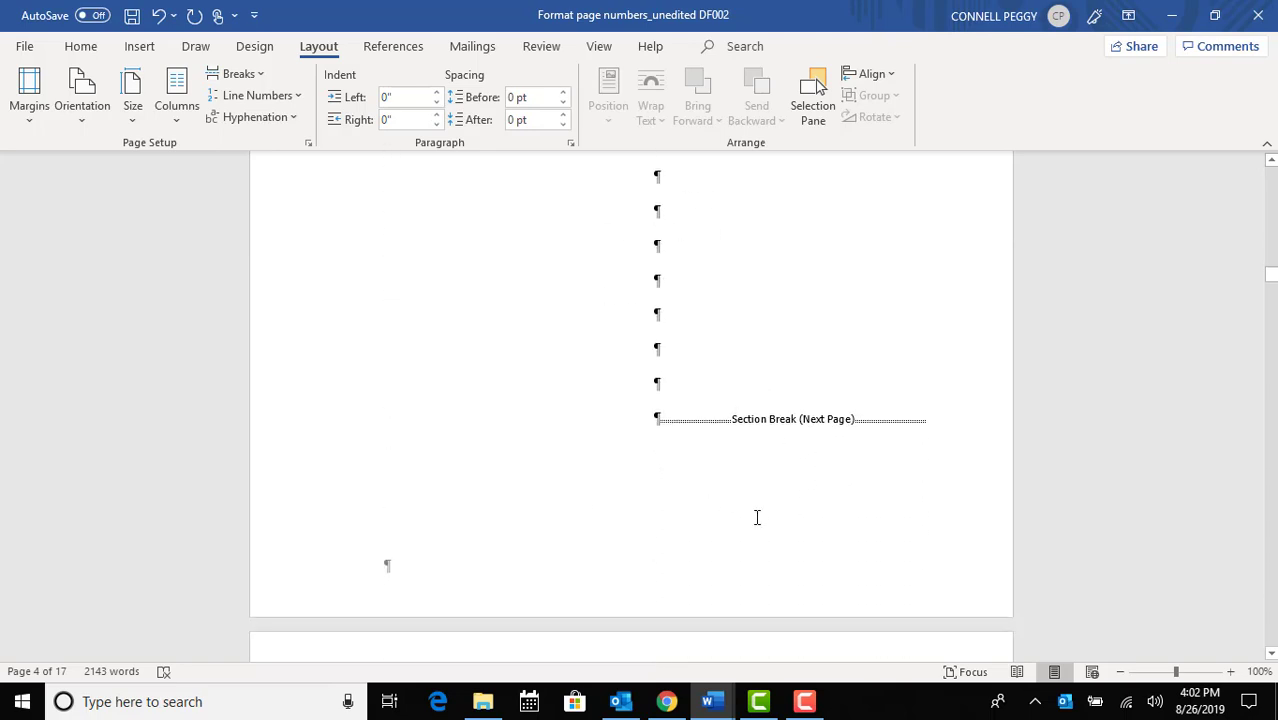
scroll(755, 513, "down", 6)
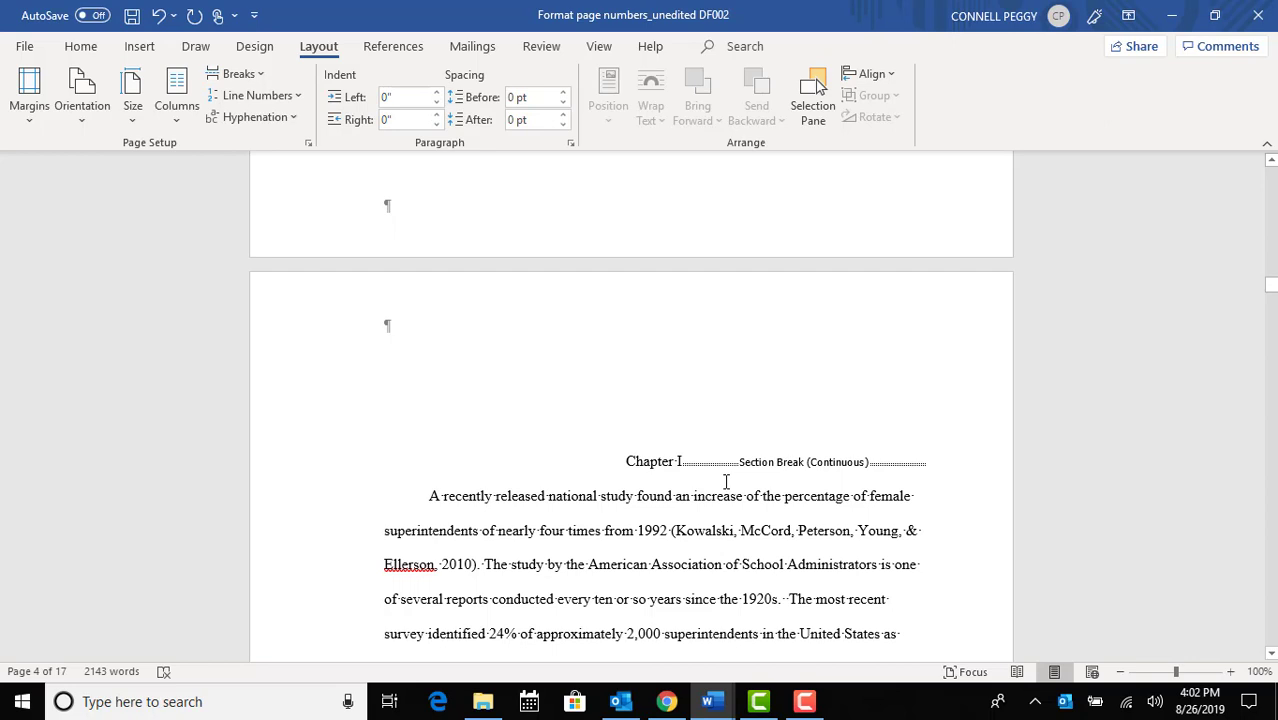
scroll(727, 487, "up", 10)
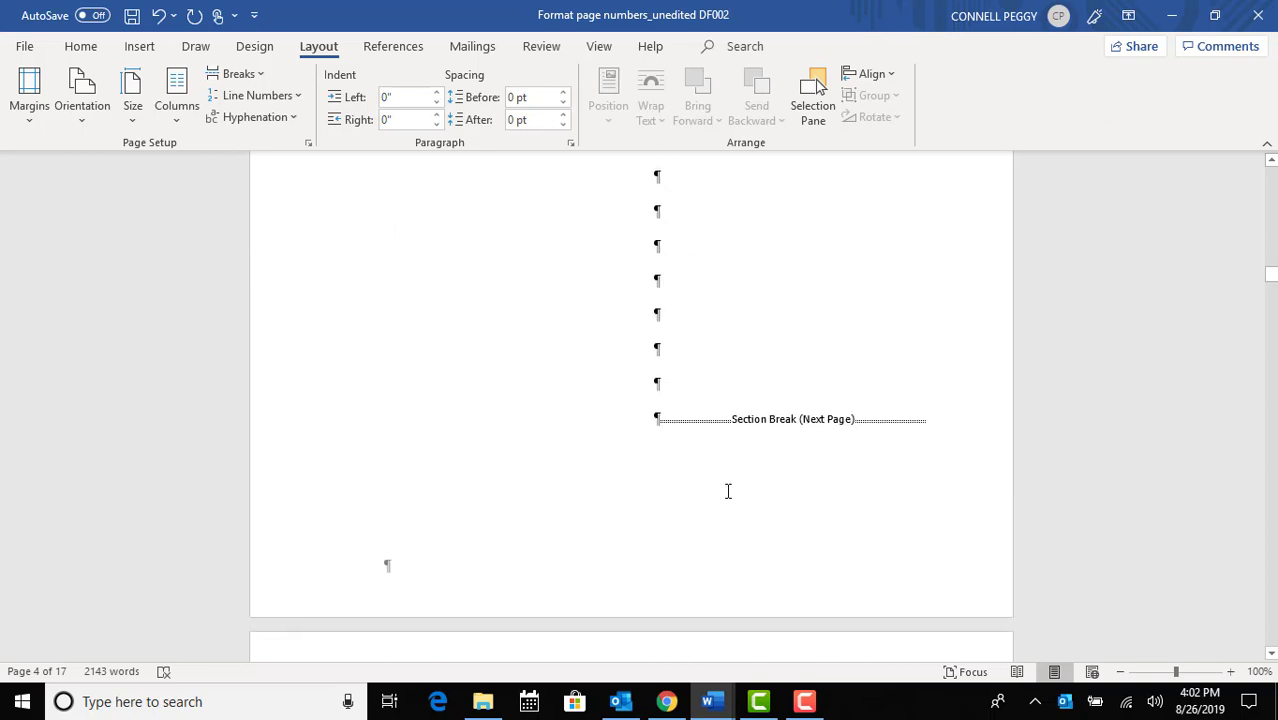
scroll(728, 491, "up", 20)
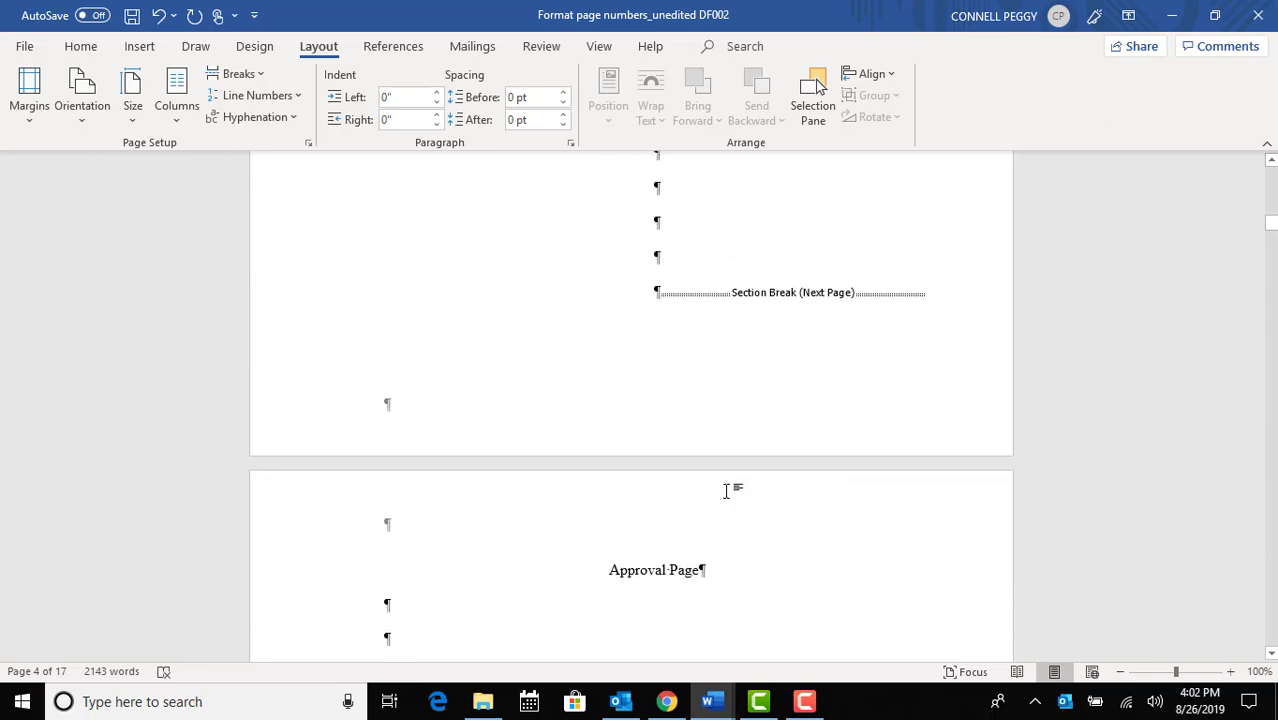
scroll(728, 491, "up", 20)
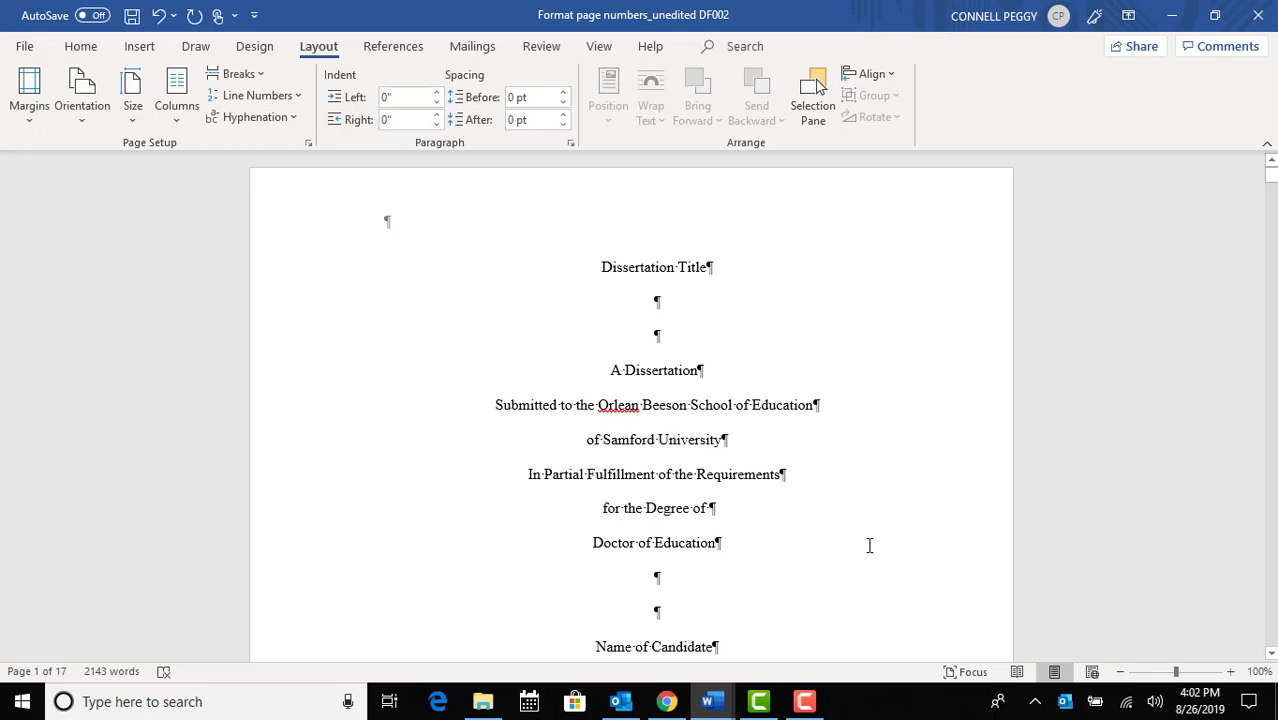
Open the footer of the Abstract page, in section 2, for editing
scroll(869, 545, "down", 3)
scroll(869, 545, "down", 10)
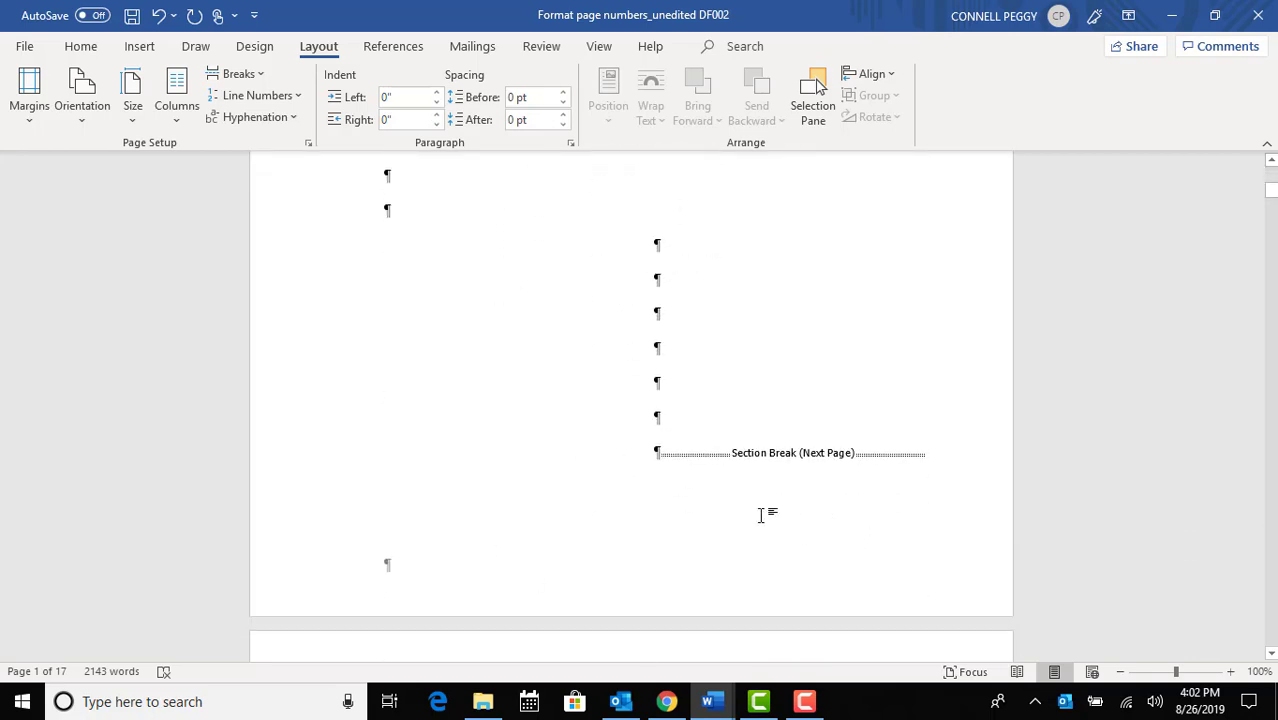
scroll(760, 514, "down", 7)
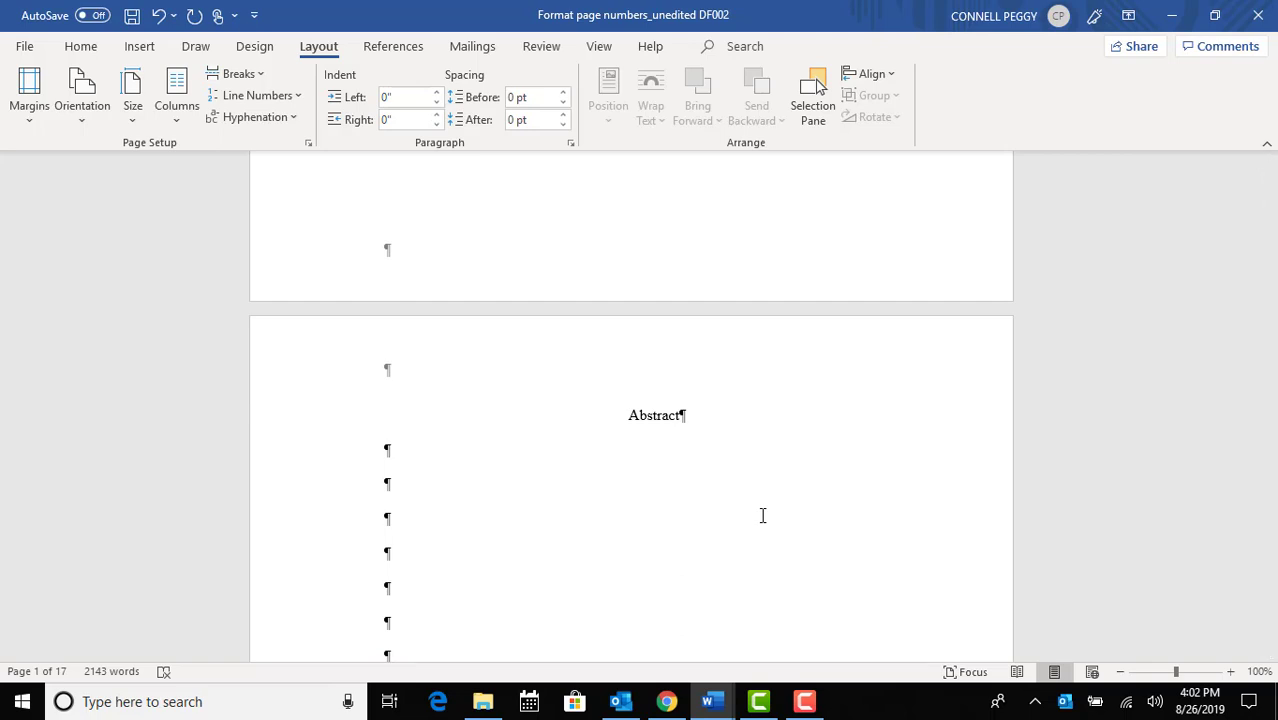
scroll(762, 515, "down", 8)
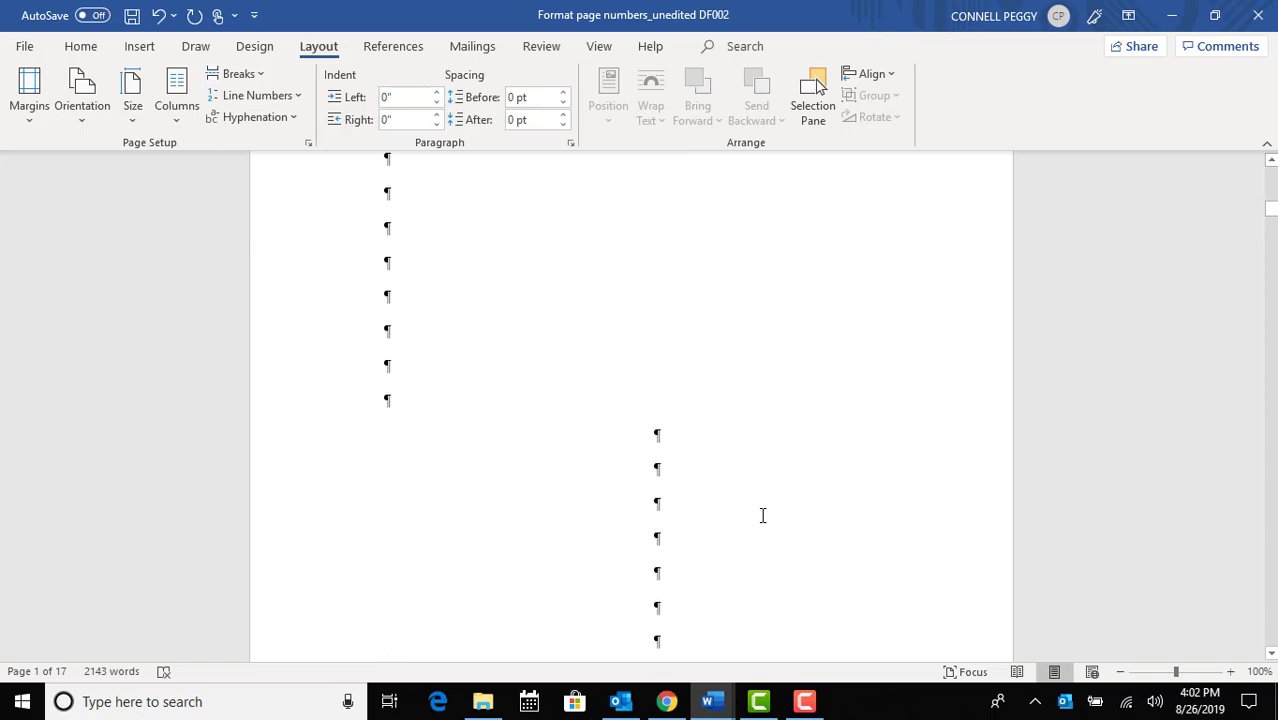
scroll(762, 515, "down", 4)
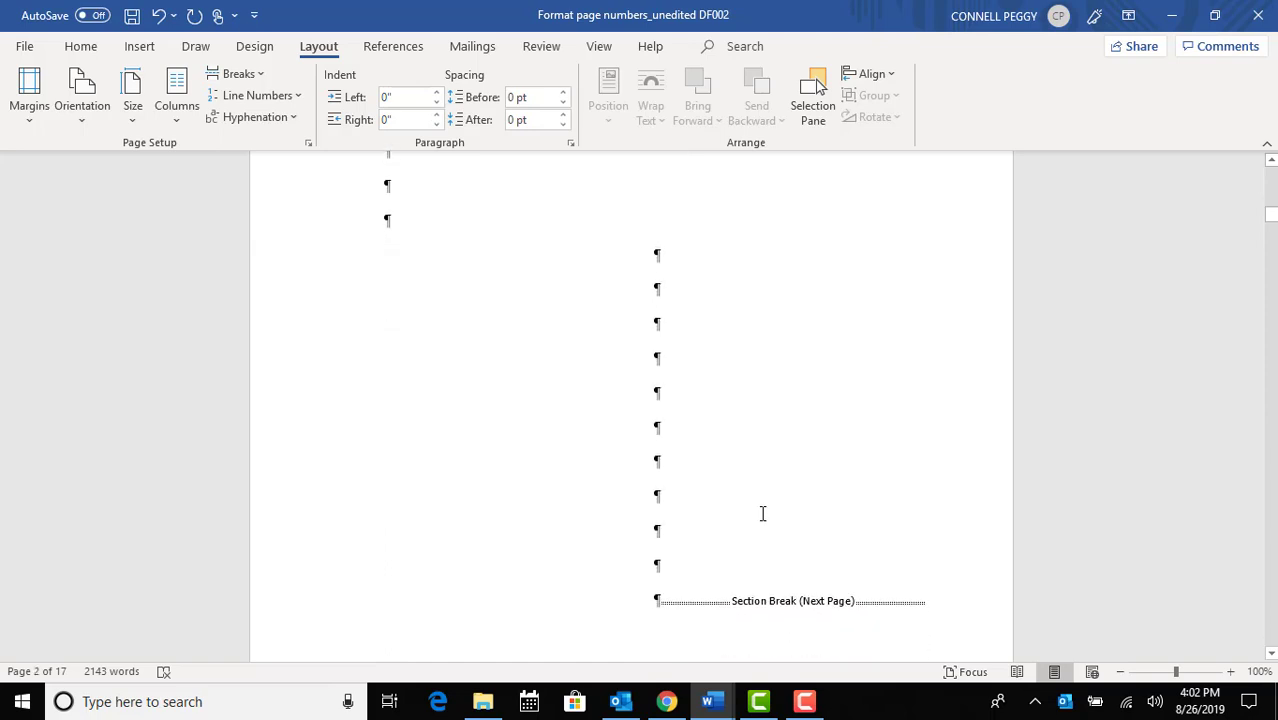
scroll(762, 513, "down", 2)
scroll(755, 505, "down", 1)
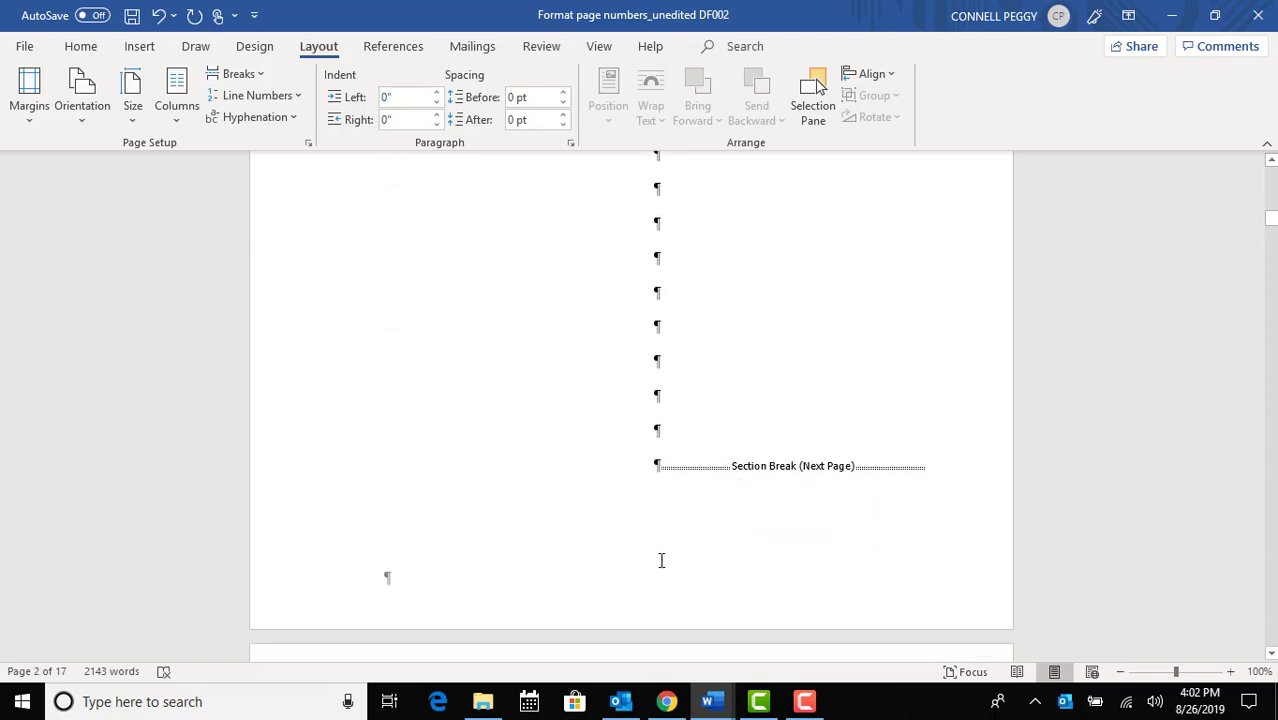
double_click(588, 603)
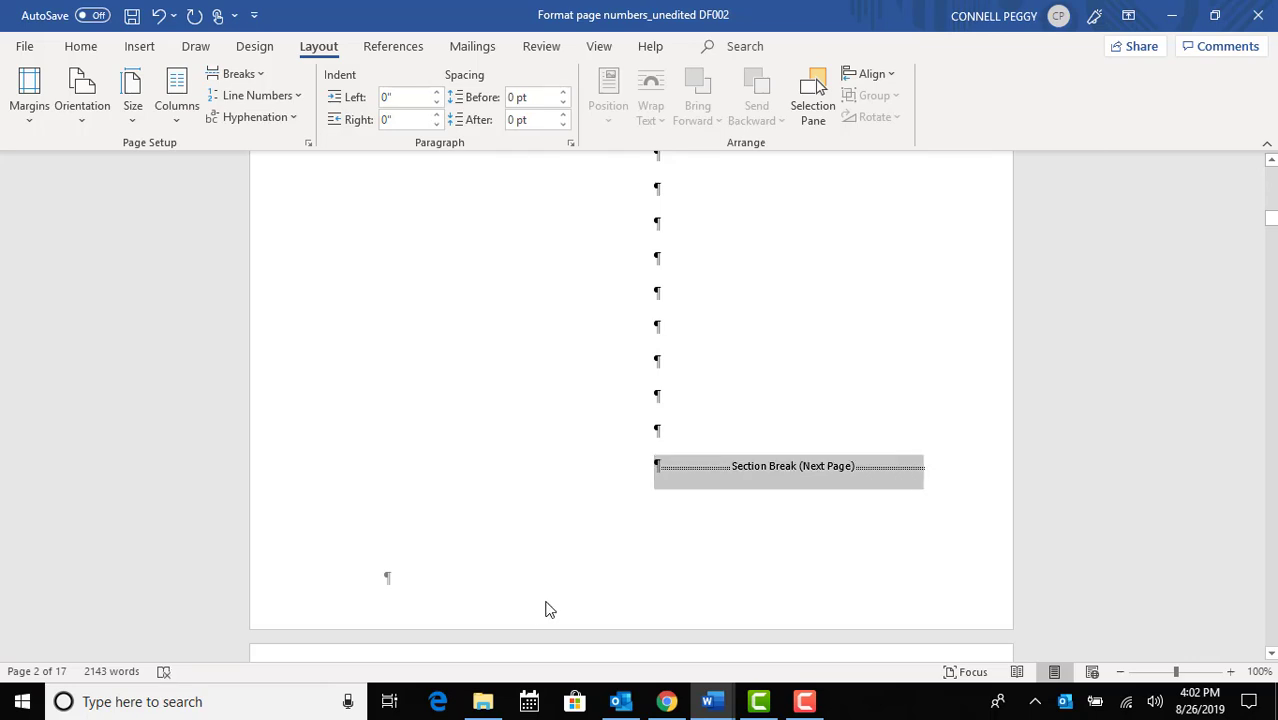
left_click(548, 607)
double_click(547, 615)
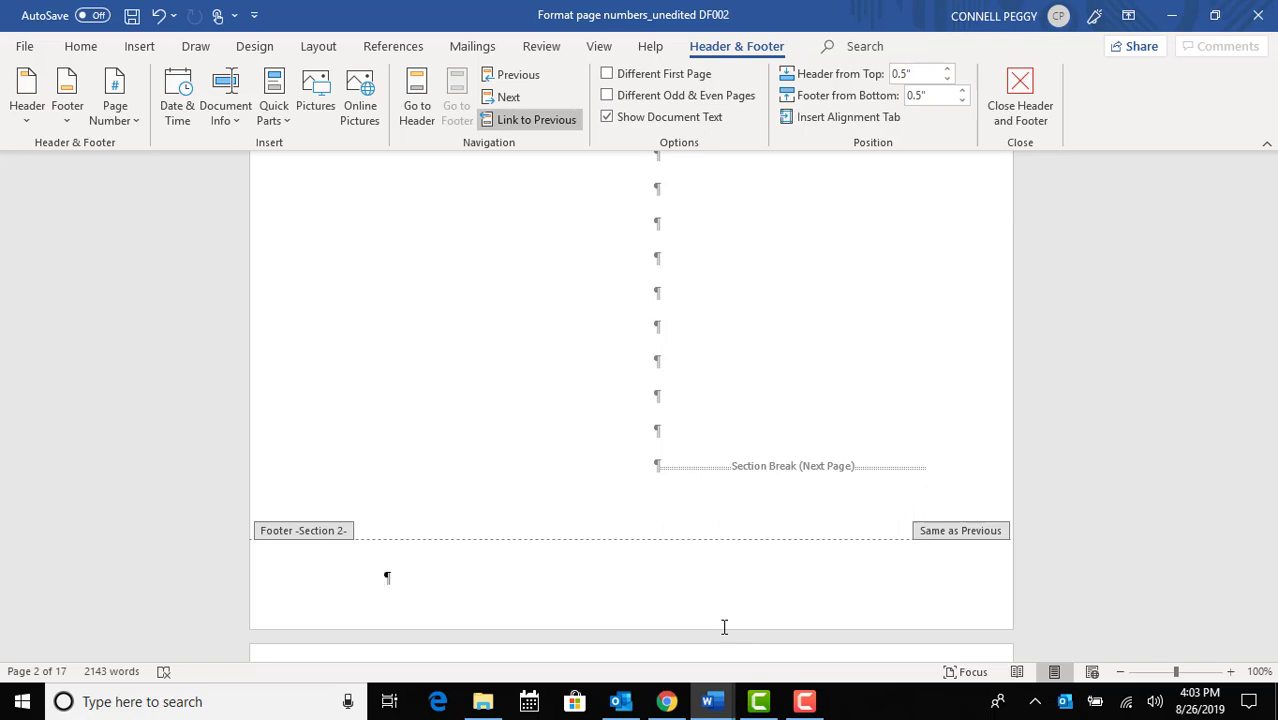
Unlink the Abstract page's section 2 footer from the previous section and insert a Plain Number 2 page number at the bottom of the page
left_click(508, 118)
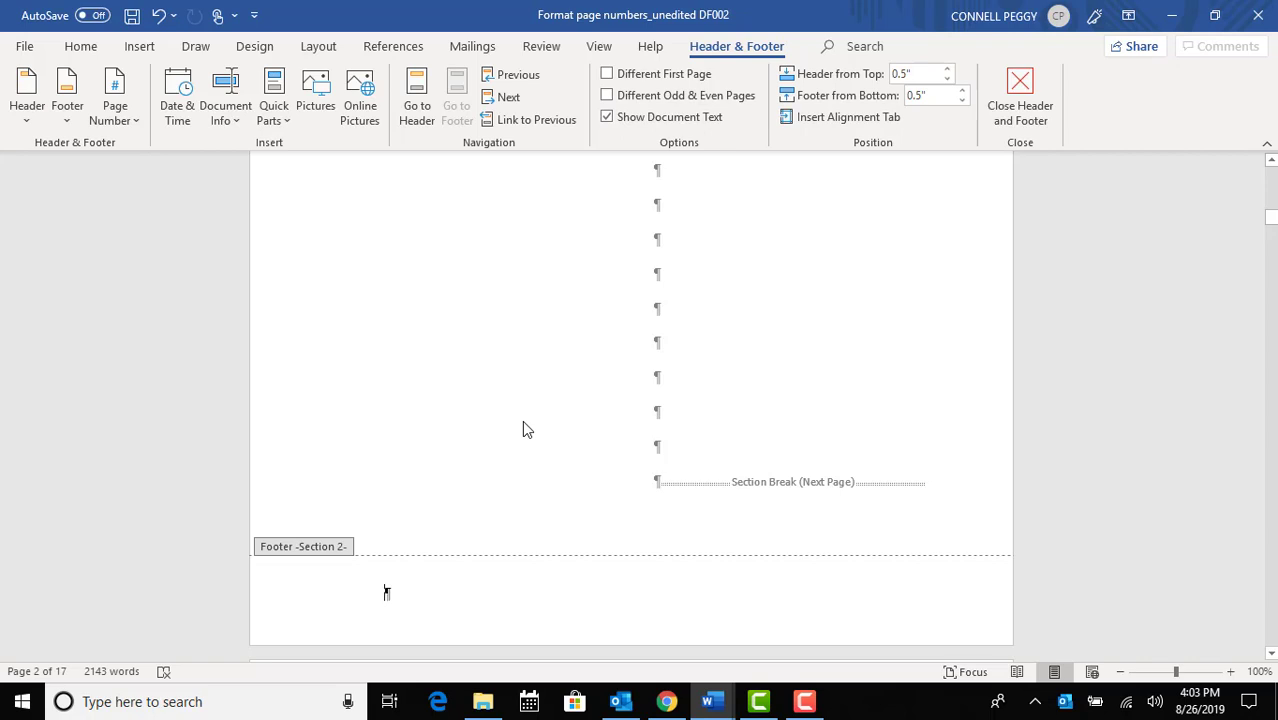
left_click(135, 116)
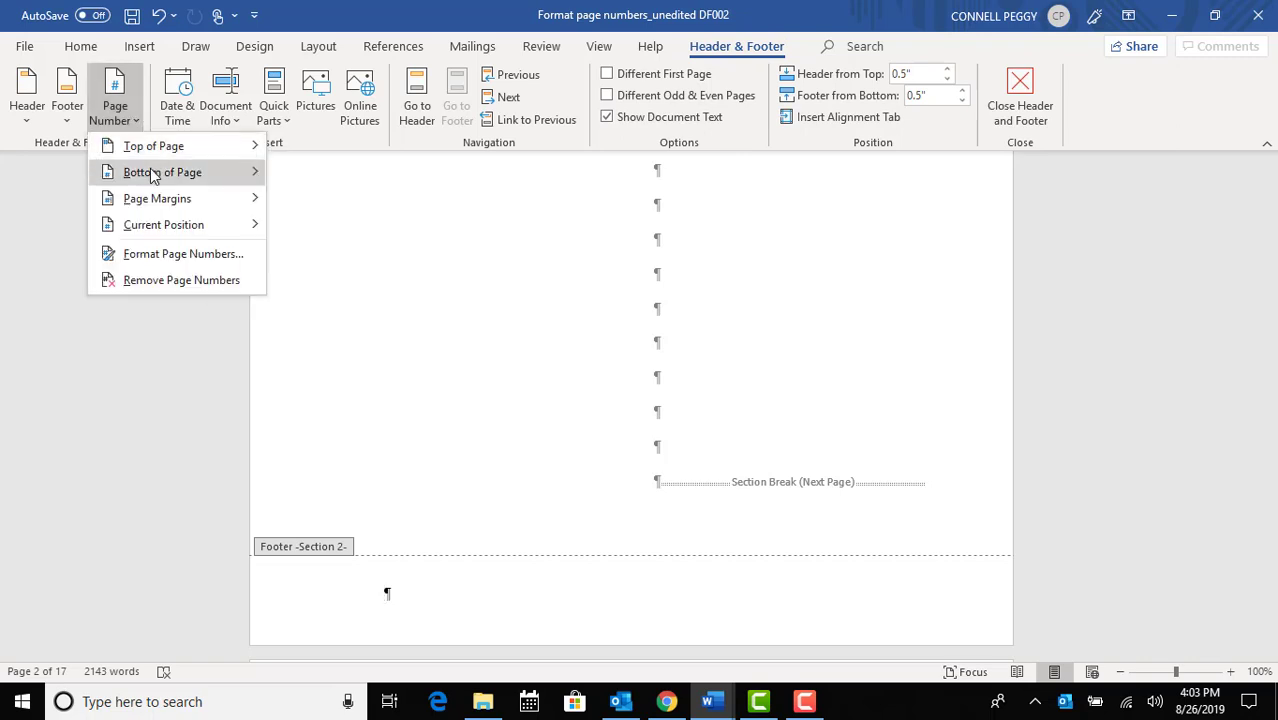
mouse_move(150, 171)
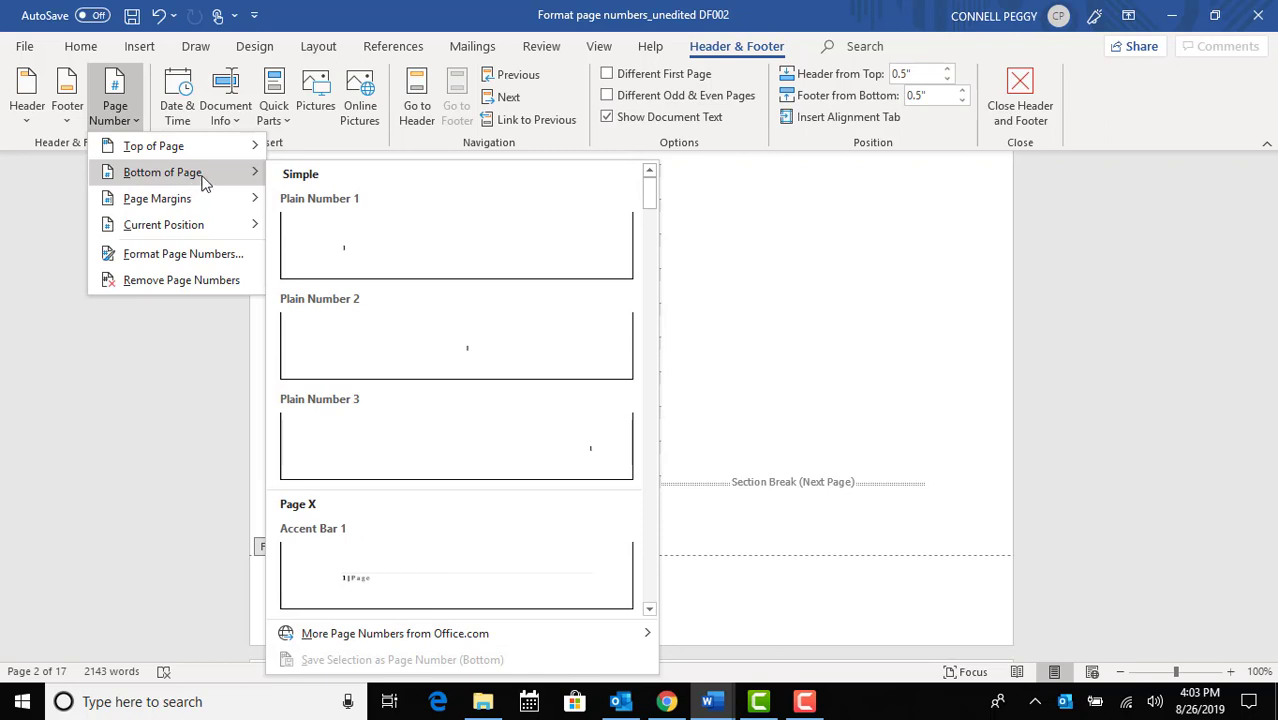
left_click(505, 344)
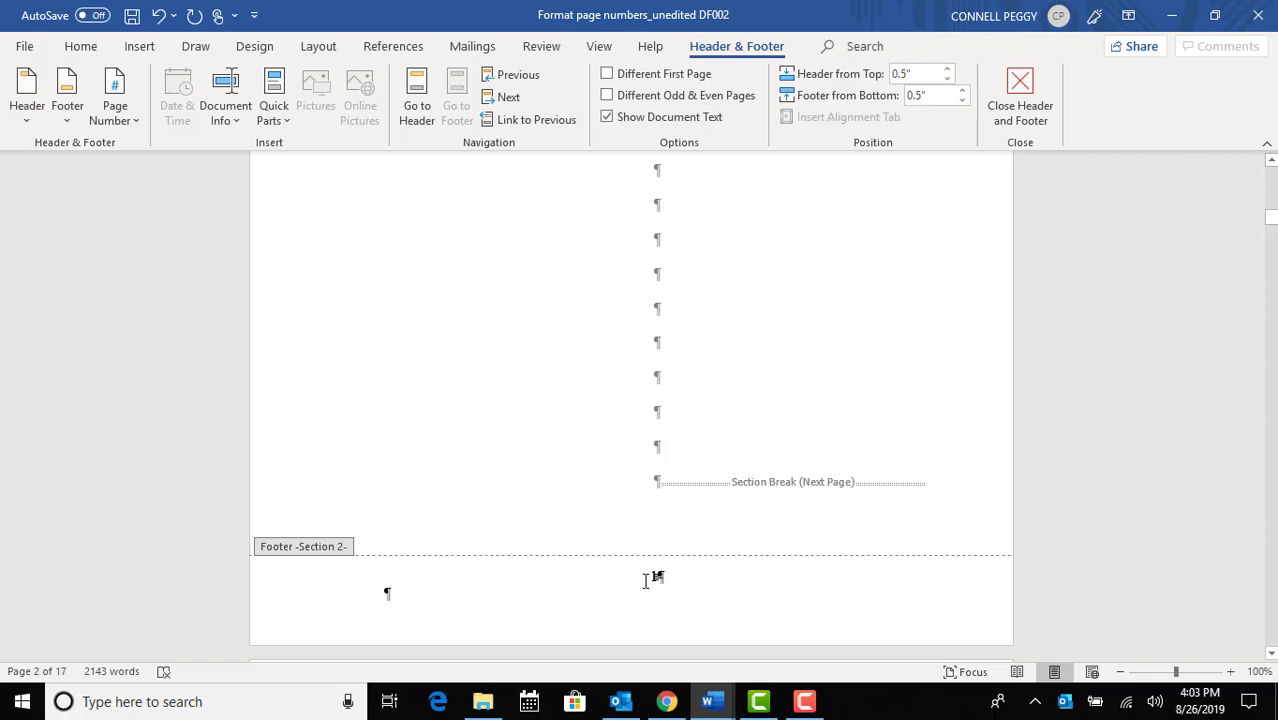
Format the Abstract page's number as i, ii, iii, continuing from the previous section, and leave the footer
left_click_drag(646, 576, 677, 580)
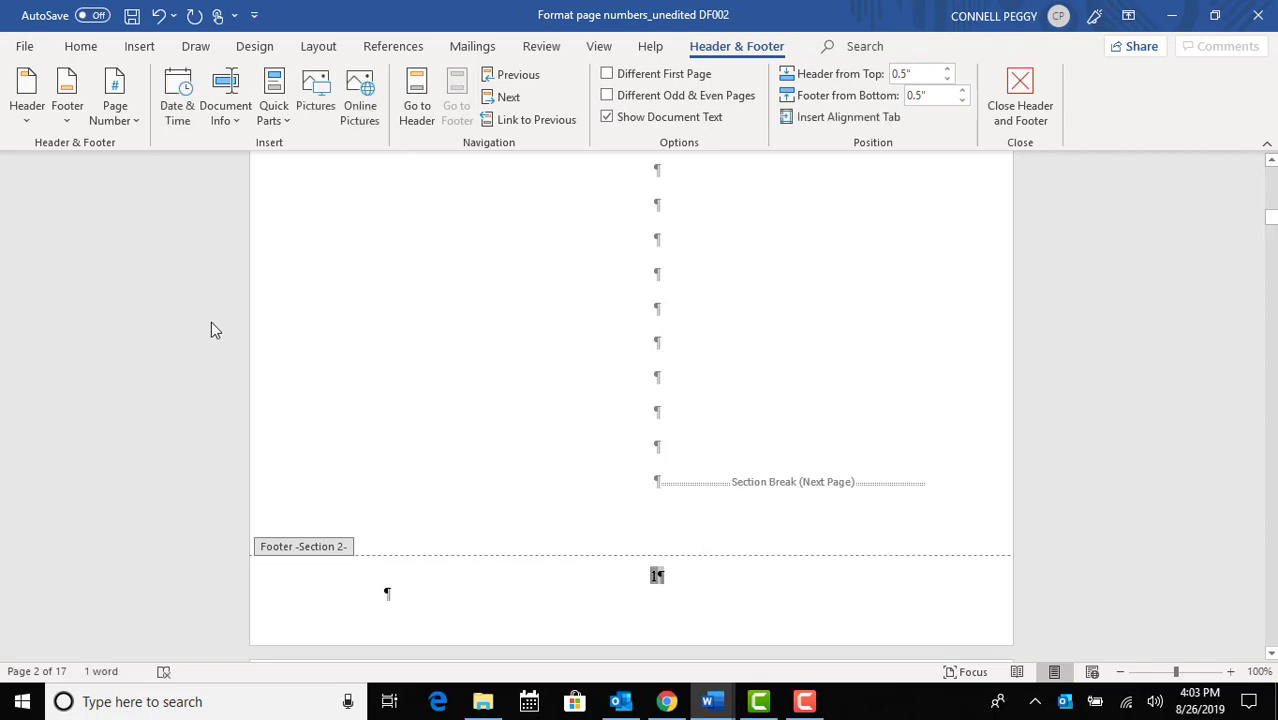
left_click(139, 119)
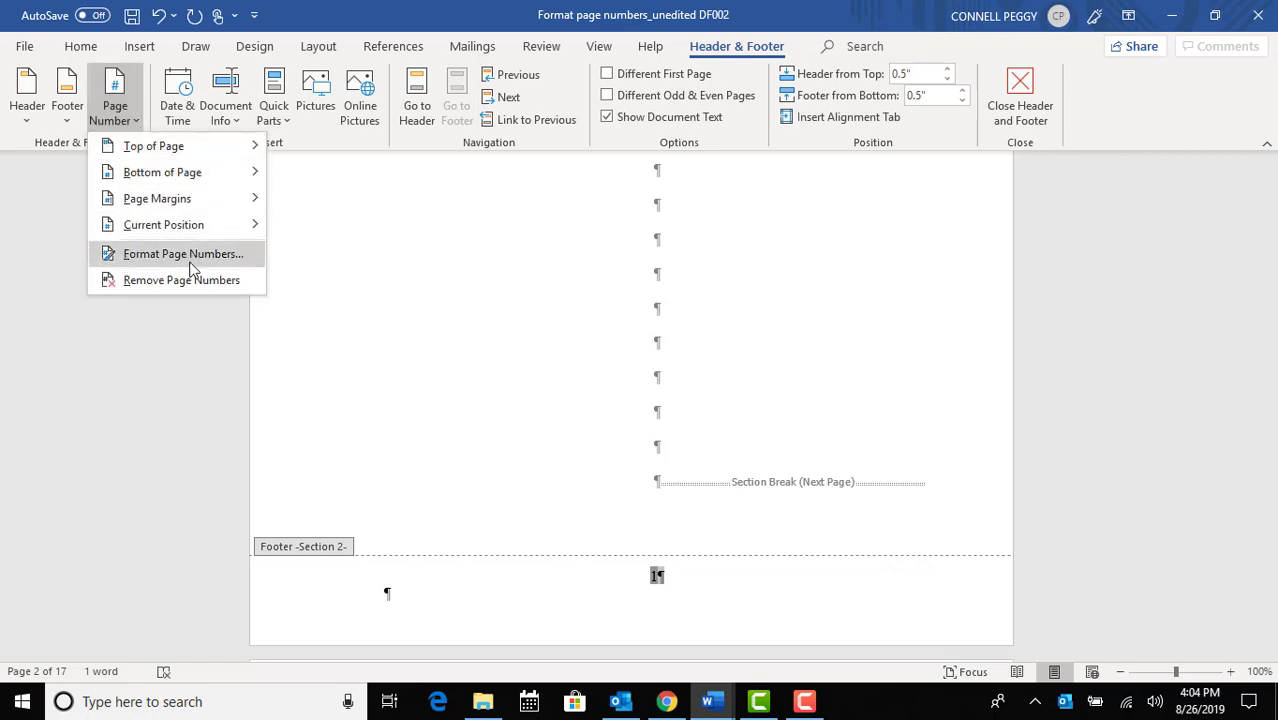
left_click(189, 258)
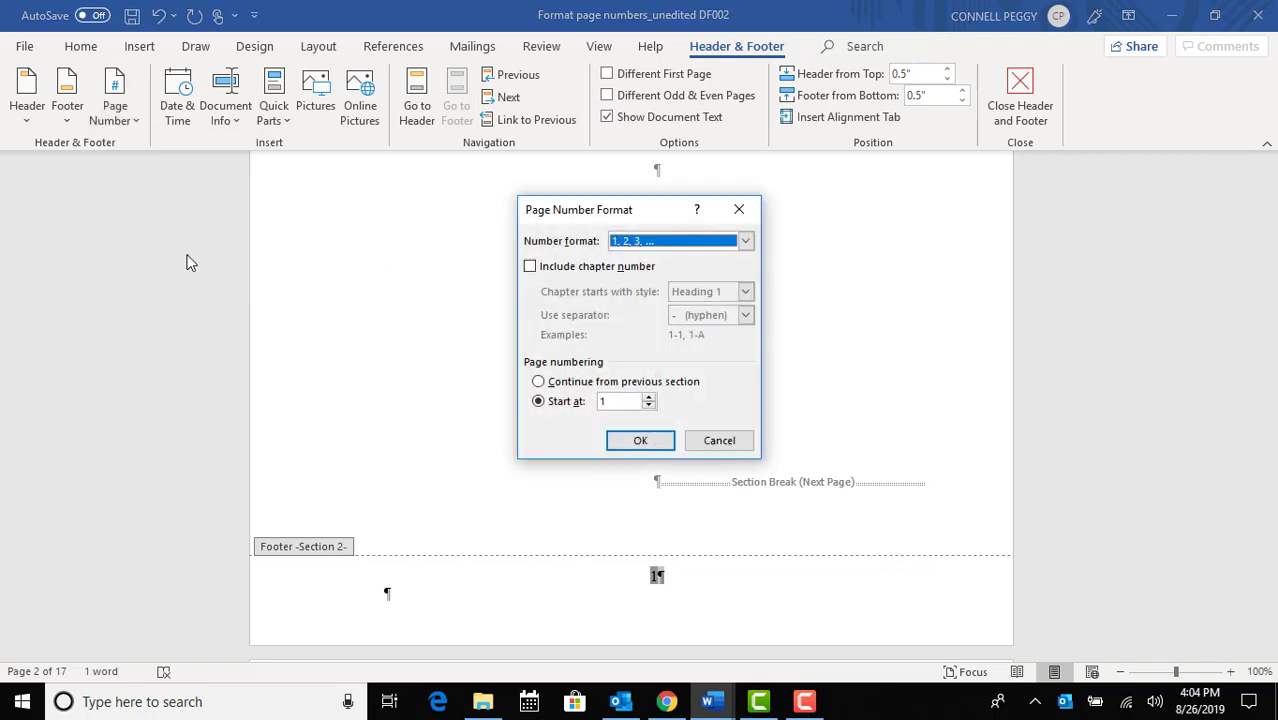
left_click(746, 244)
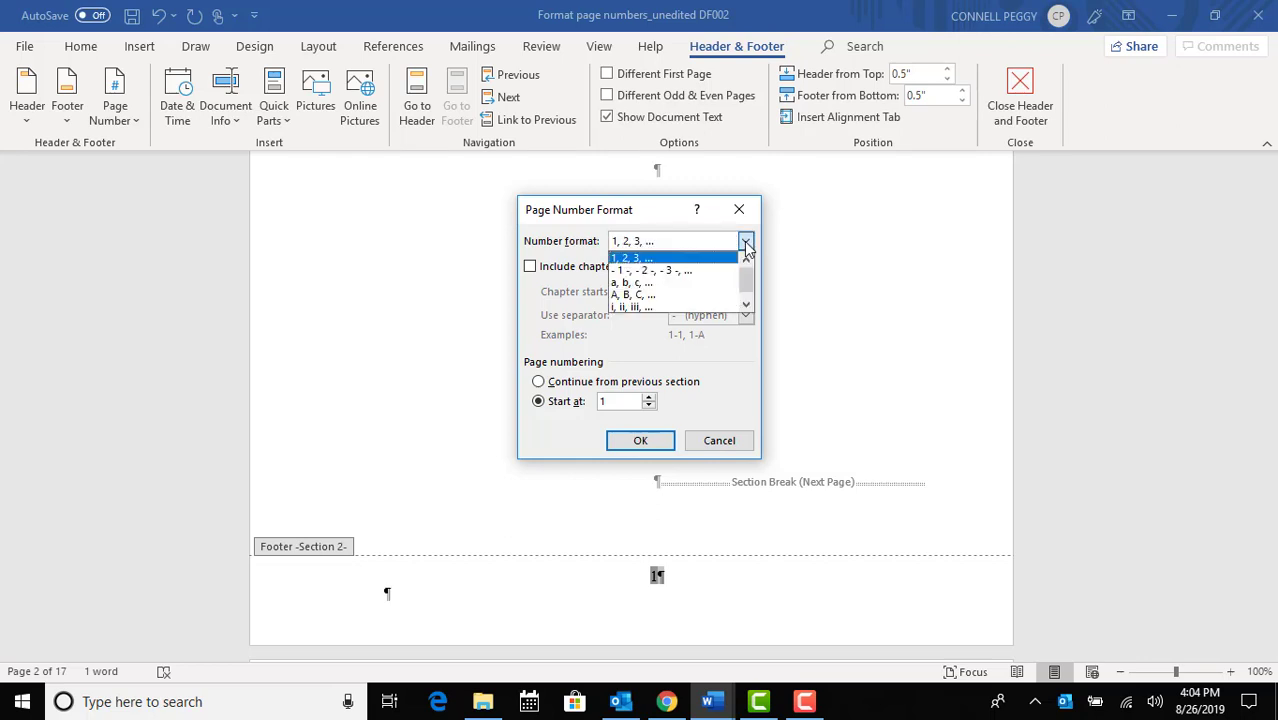
left_click(730, 307)
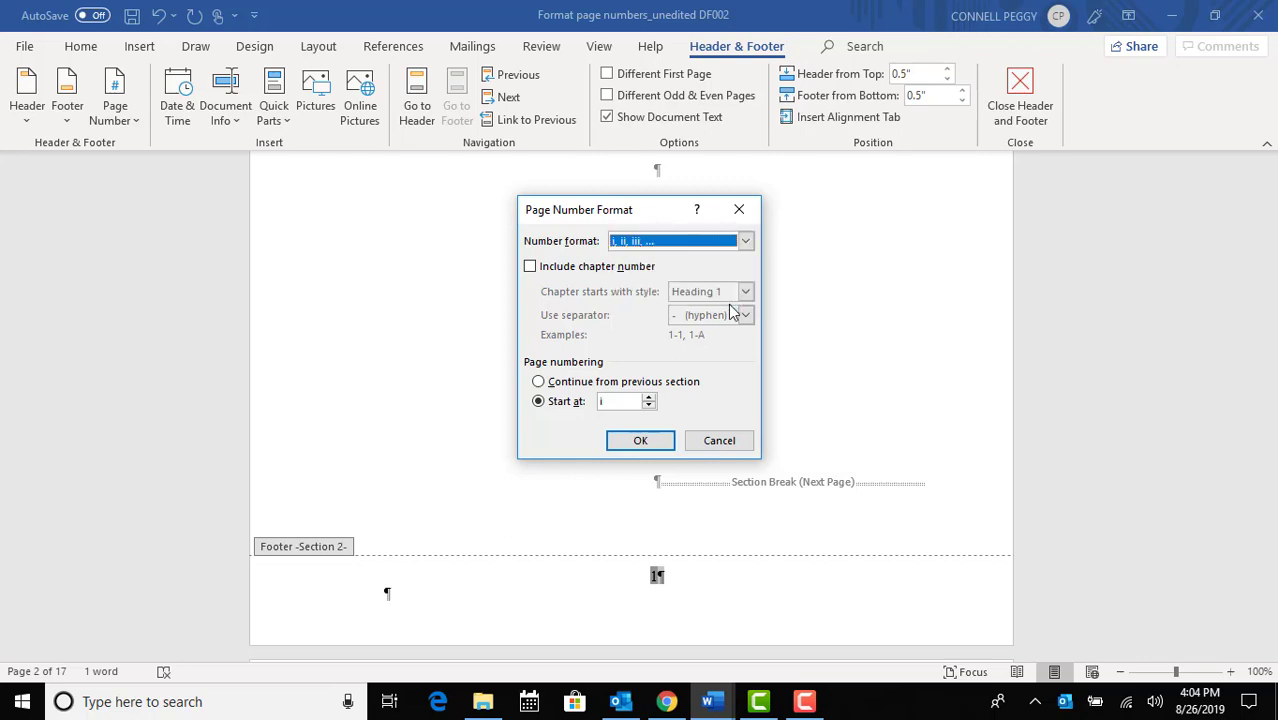
left_click(539, 382)
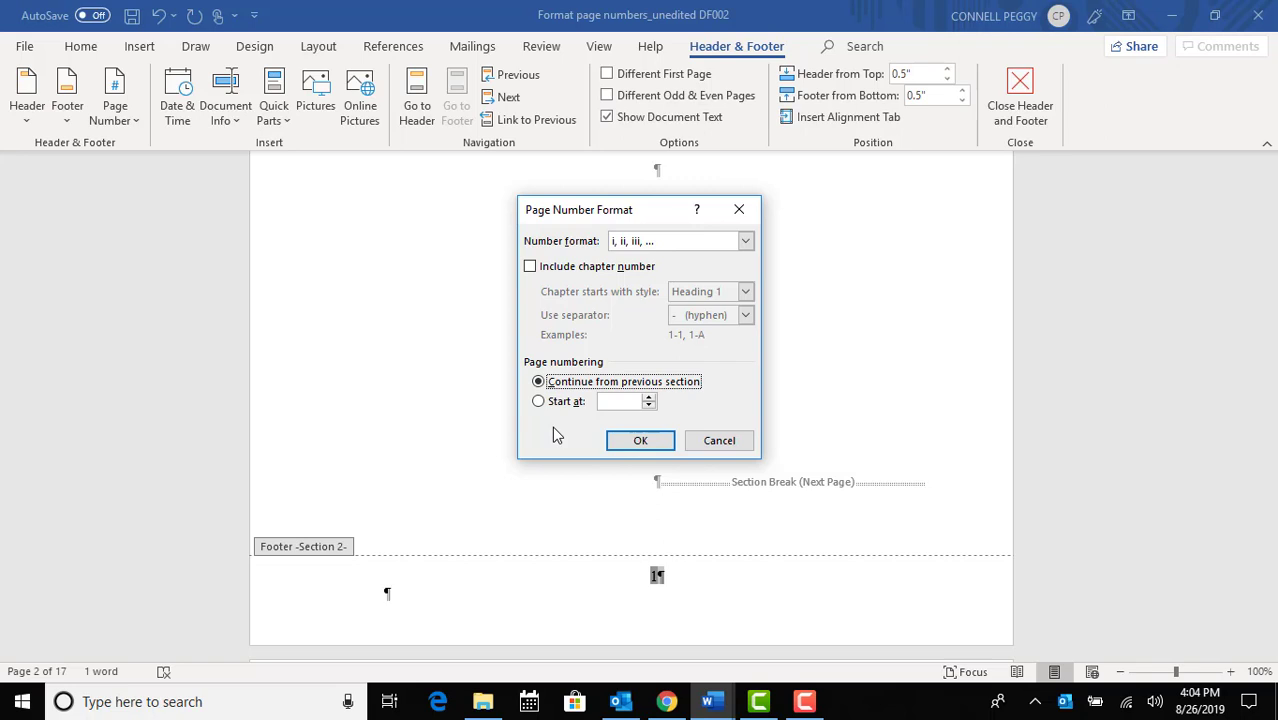
left_click(628, 441)
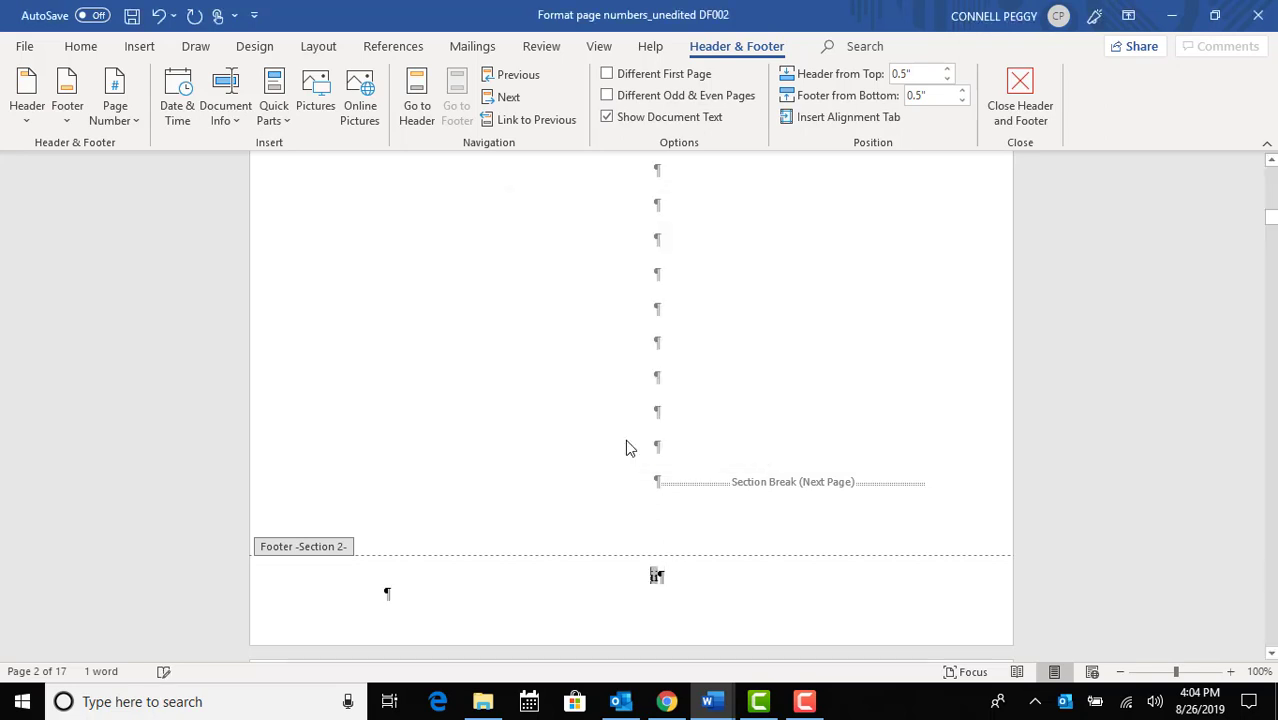
double_click(806, 325)
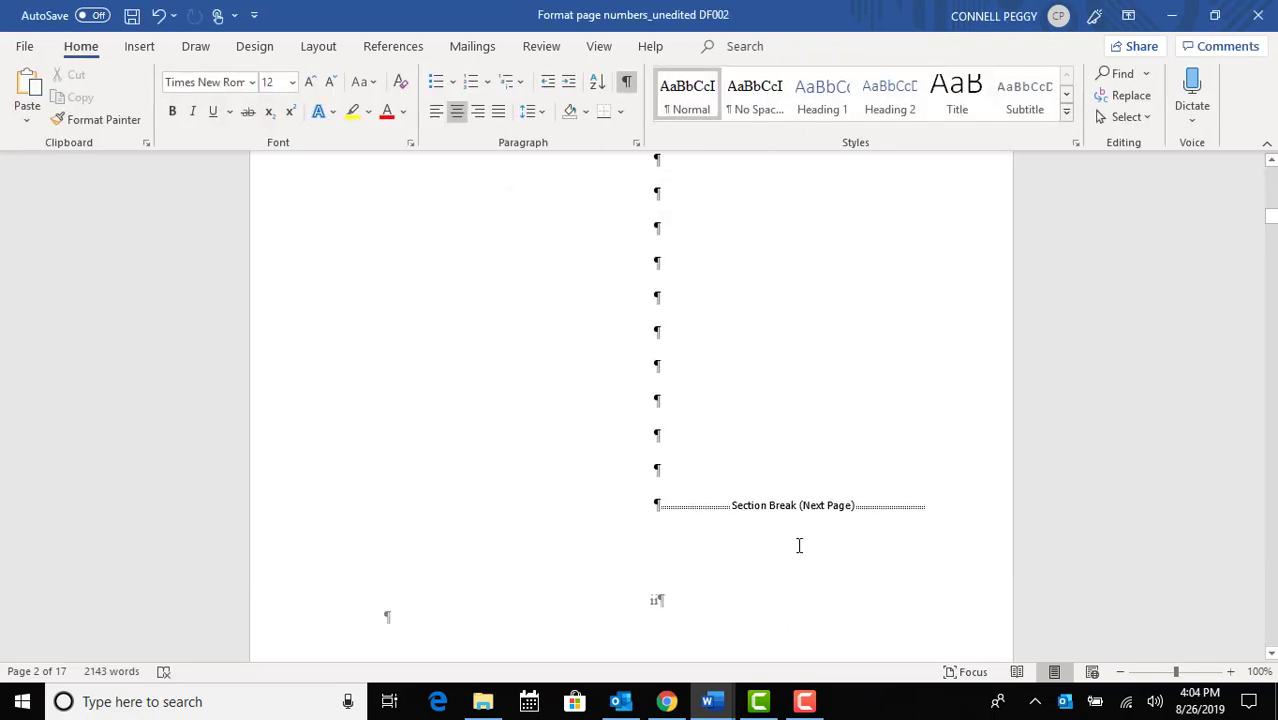
Open the Approval Page's footer in section 3 and unlink it from the previous section
scroll(798, 536, "down", 3)
scroll(695, 433, "up", 2)
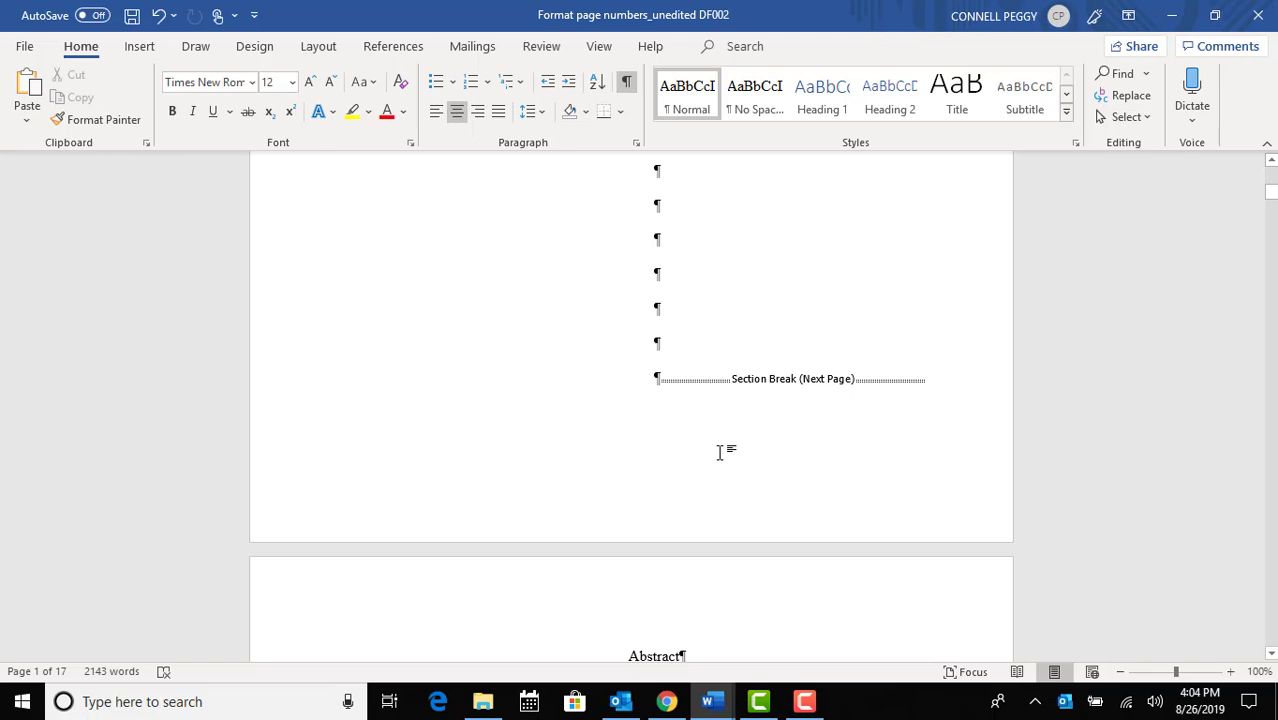
scroll(719, 452, "down", 15)
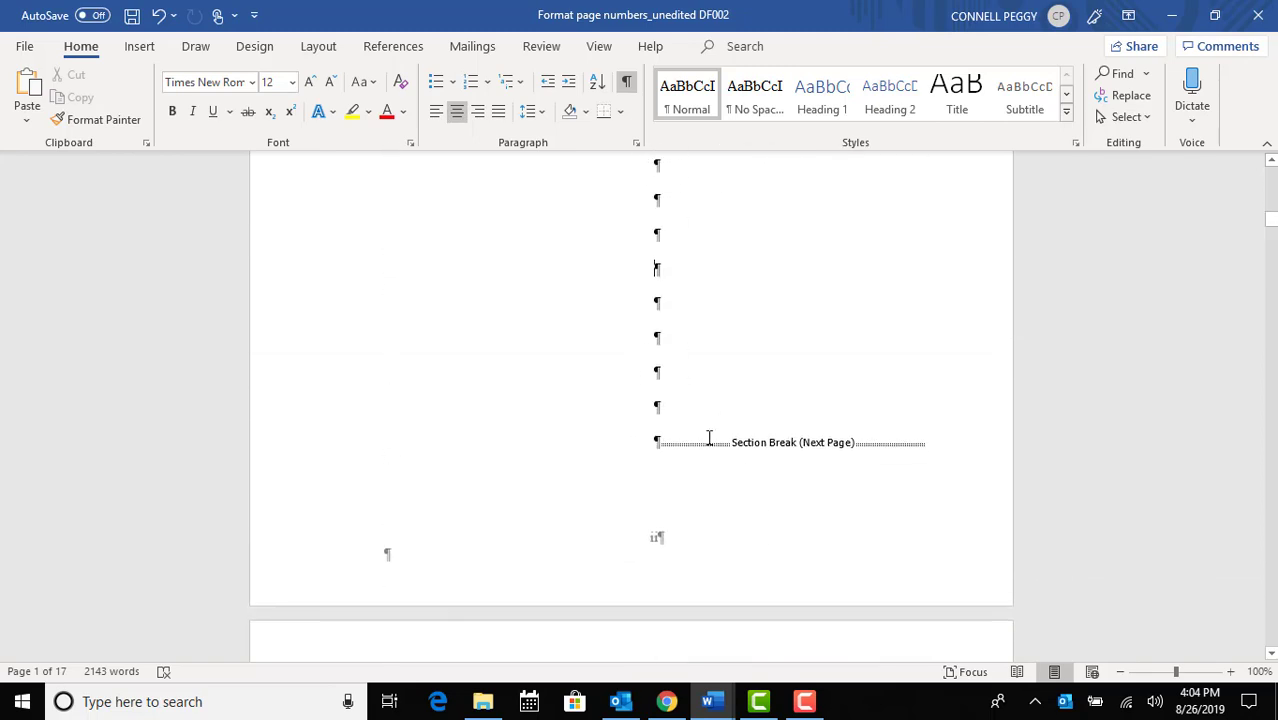
scroll(690, 450, "down", 12)
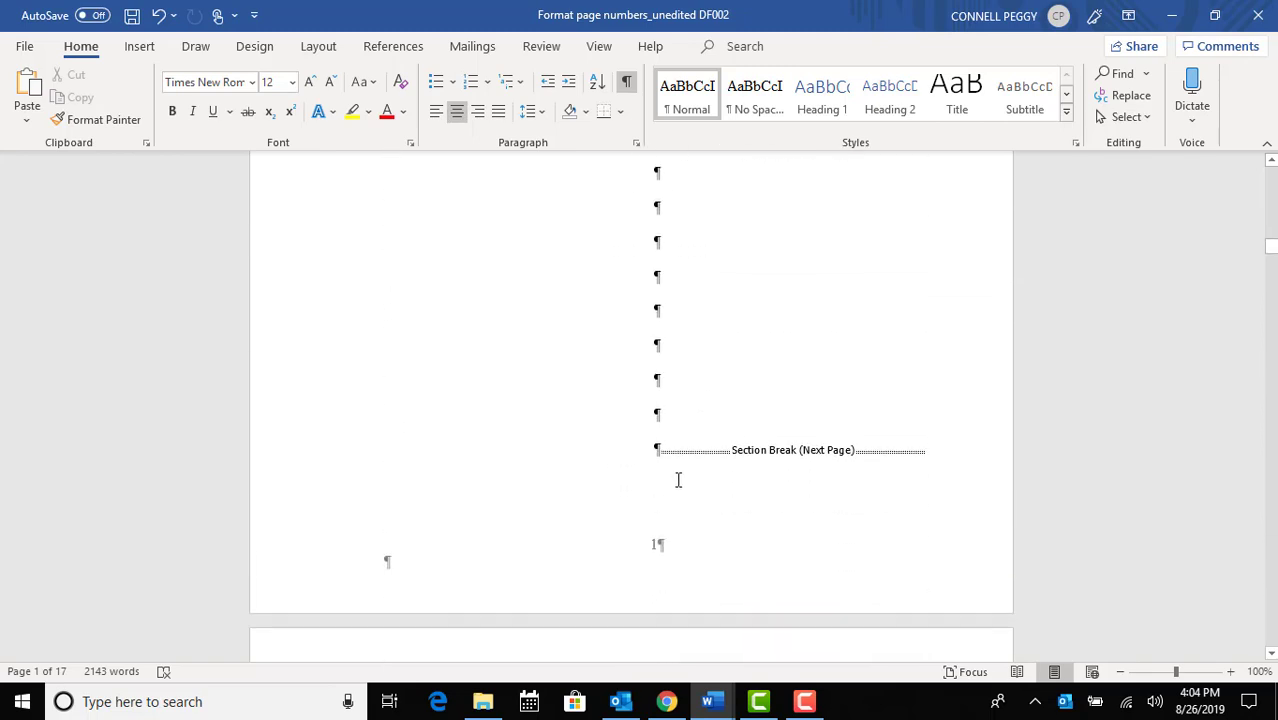
double_click(628, 570)
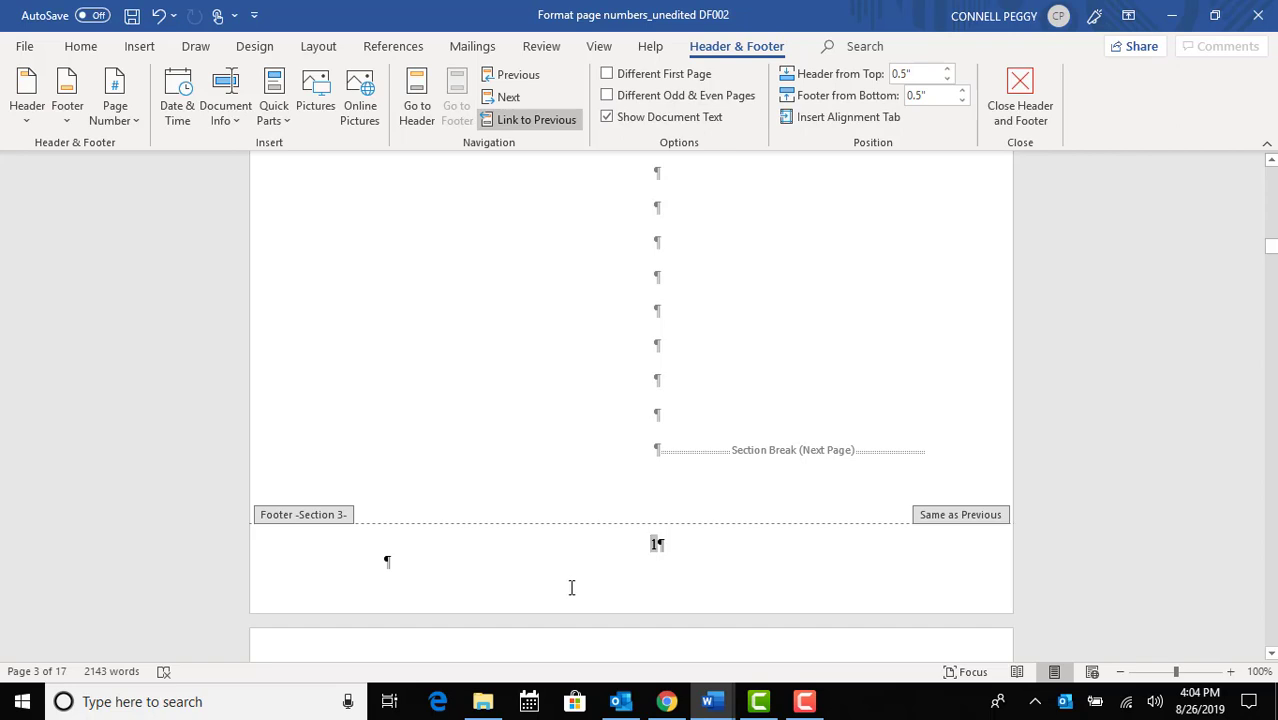
left_click(538, 122)
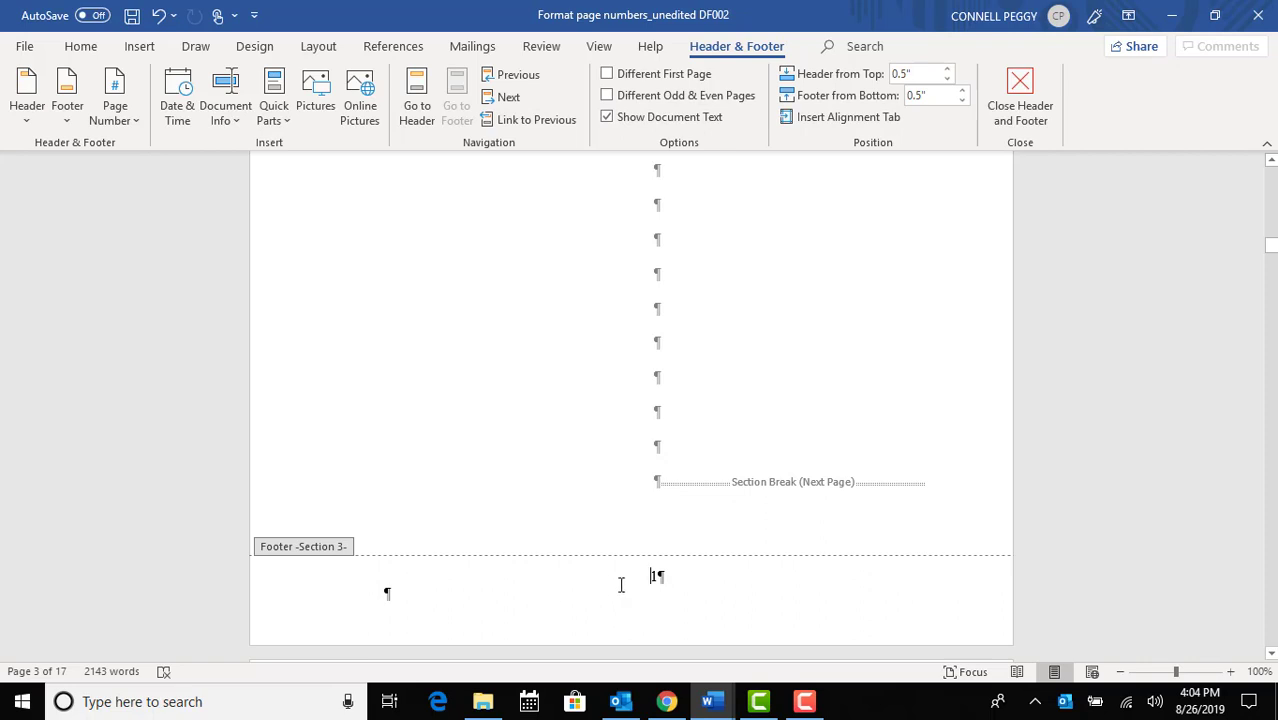
Format the Approval Page's footer number as i, ii, iii, continuing from the previous section
left_click_drag(643, 578, 672, 578)
left_click(136, 119)
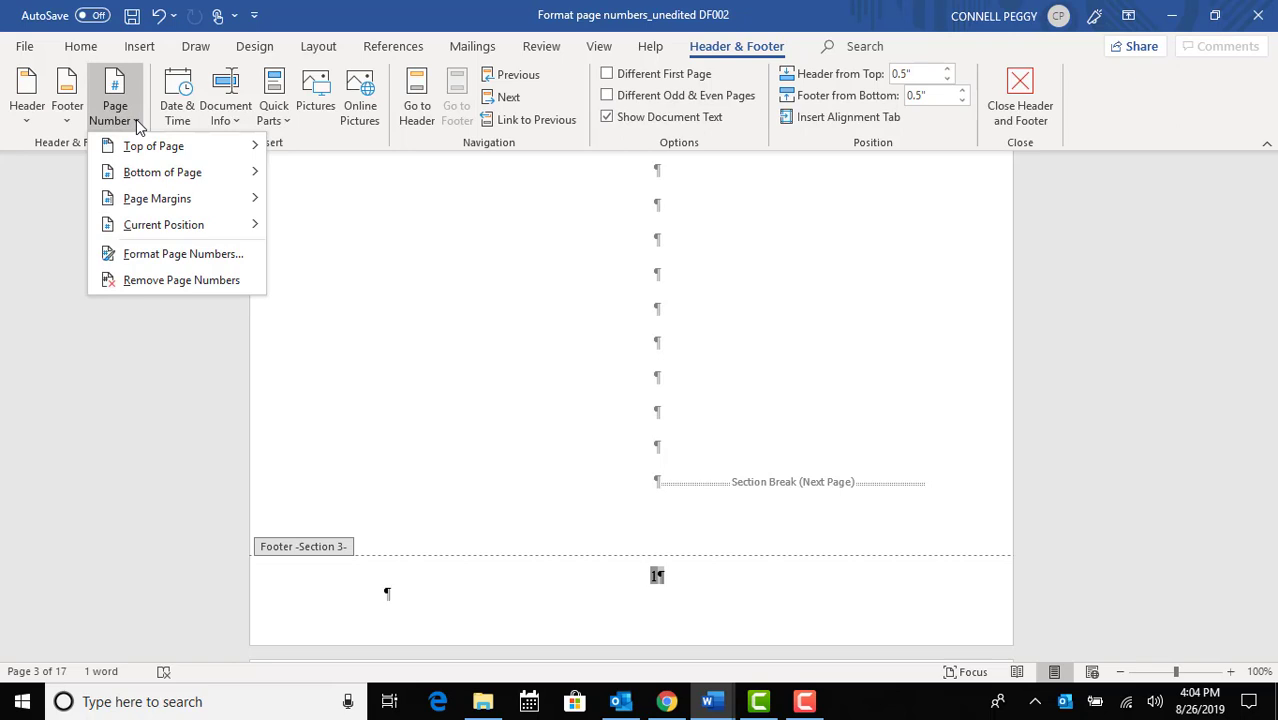
left_click(178, 254)
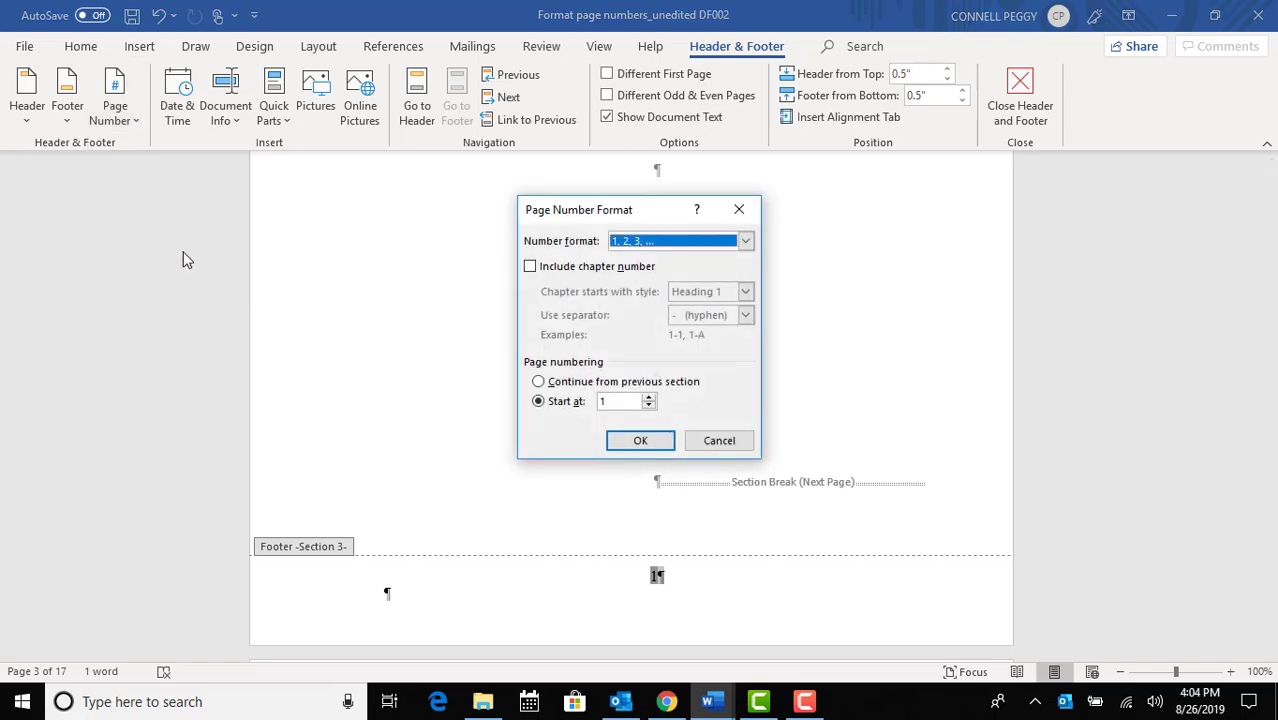
left_click(745, 242)
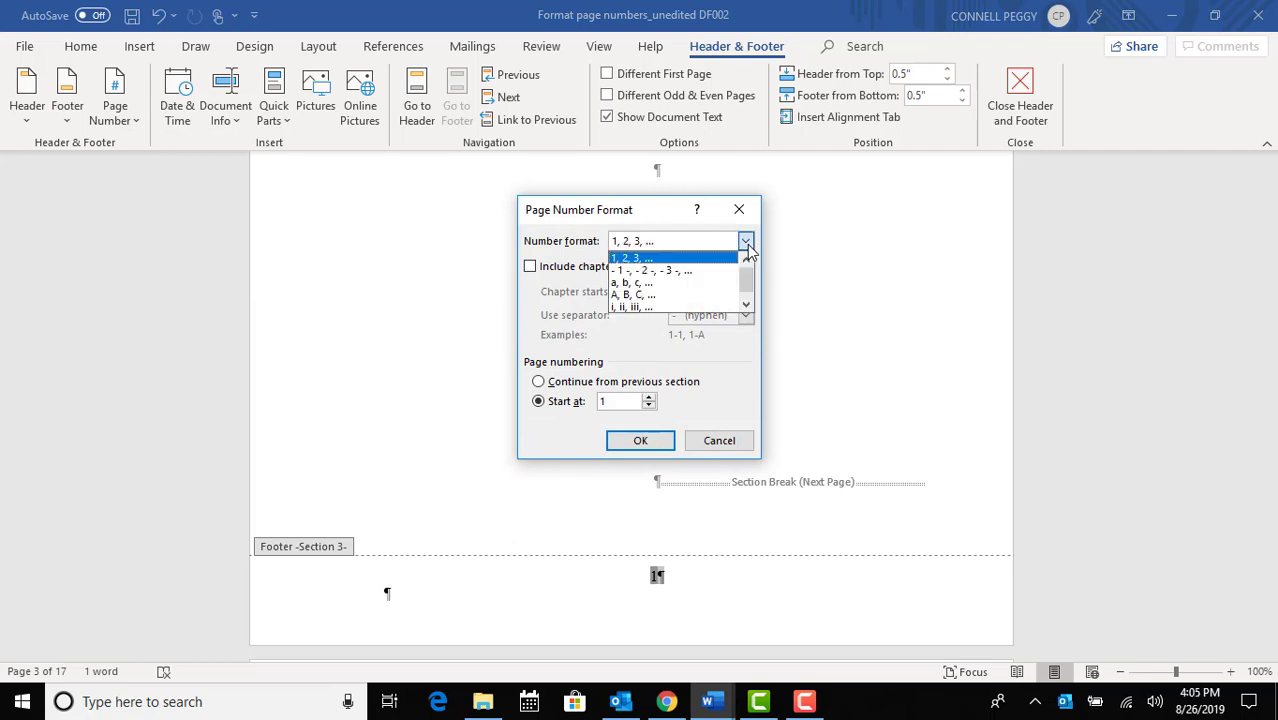
left_click(733, 305)
left_click(540, 383)
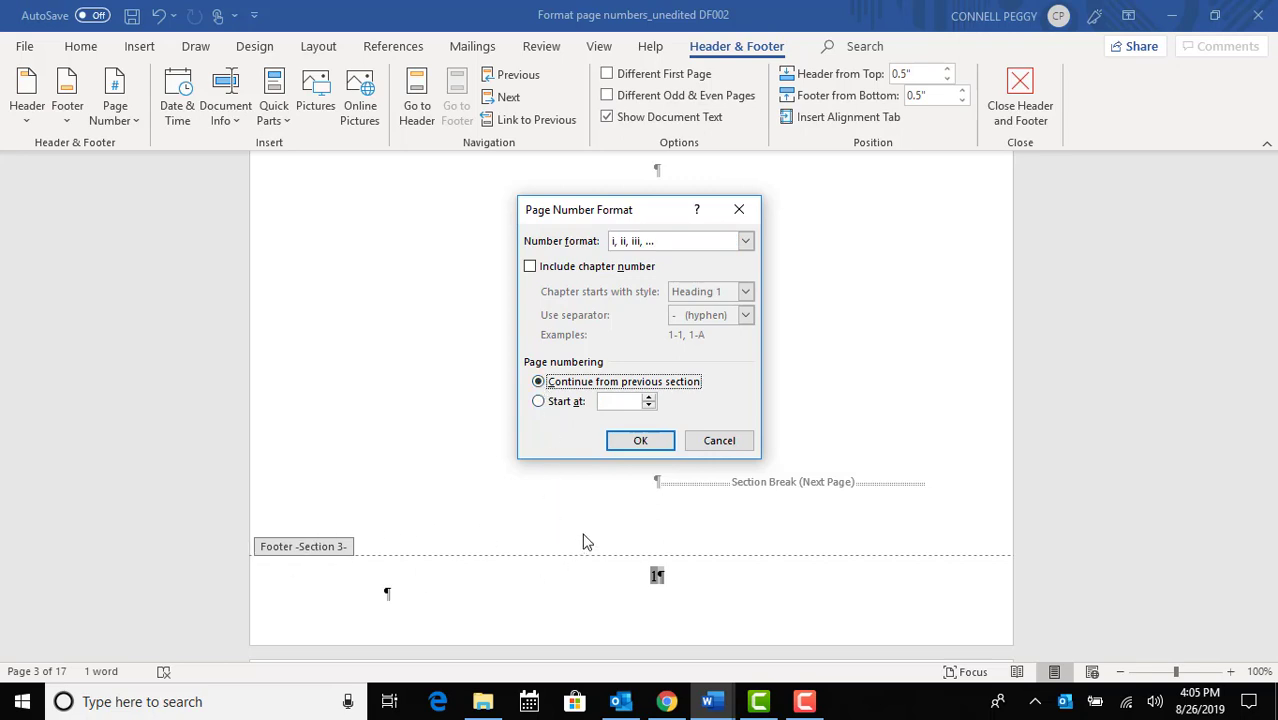
left_click(642, 442)
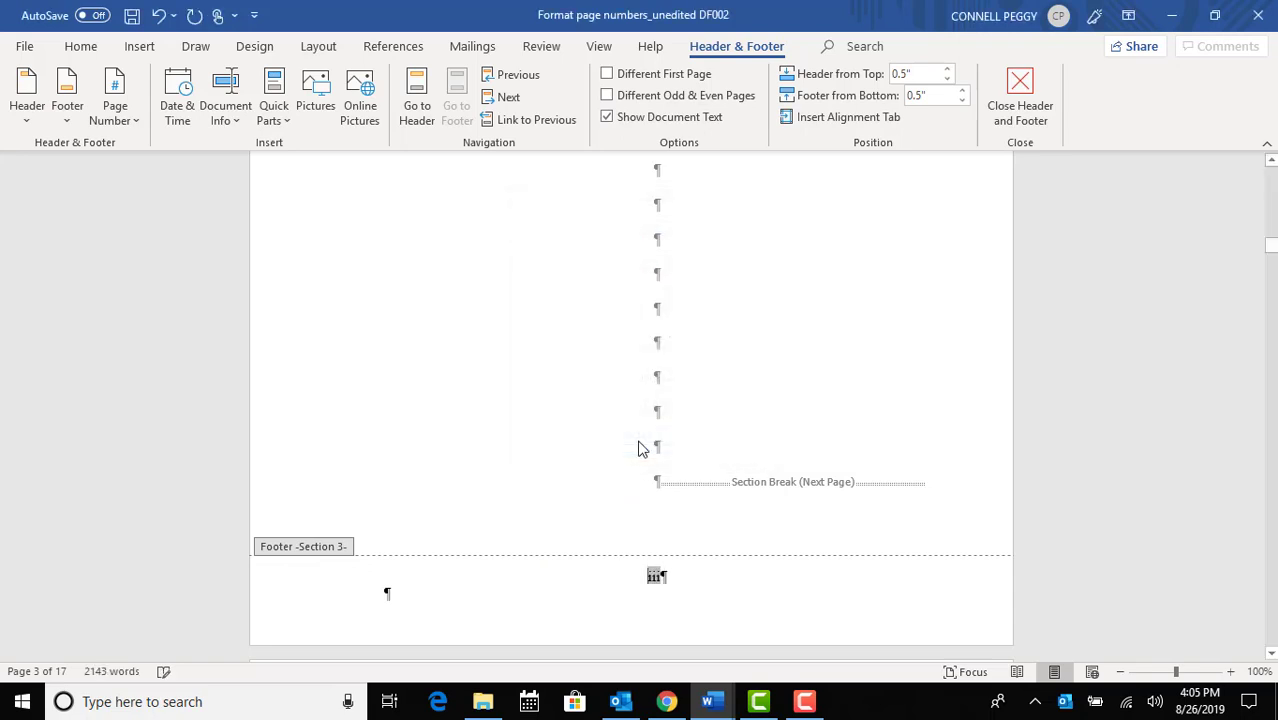
Unlink the Dedication Page's footer in section 4 from the previous section
scroll(748, 588, "down", 5)
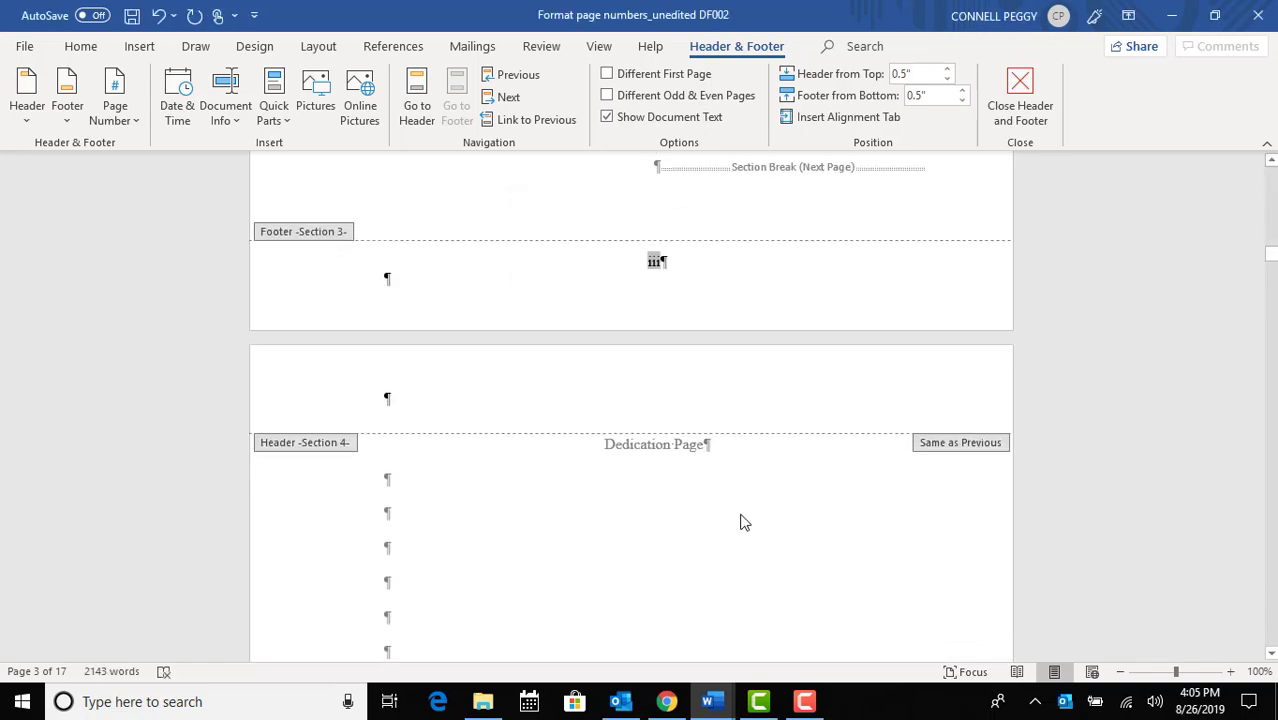
scroll(741, 514, "down", 2)
scroll(741, 514, "down", 11)
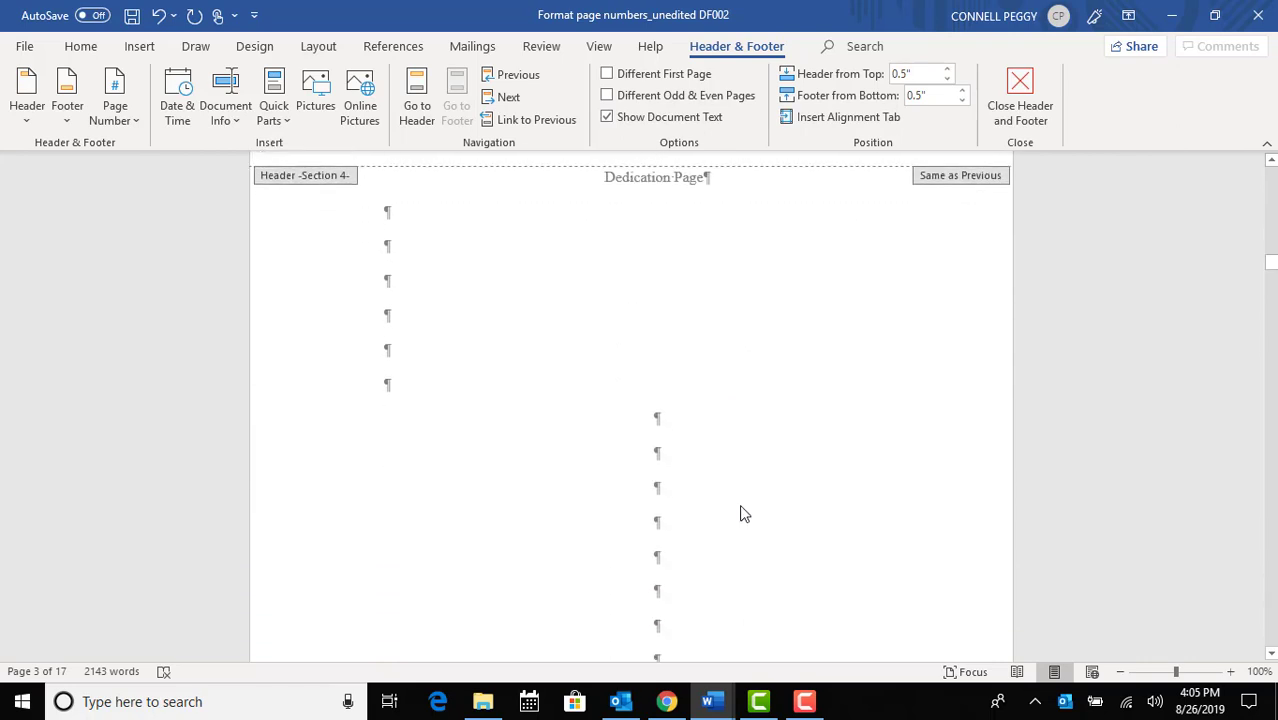
scroll(741, 498, "down", 1)
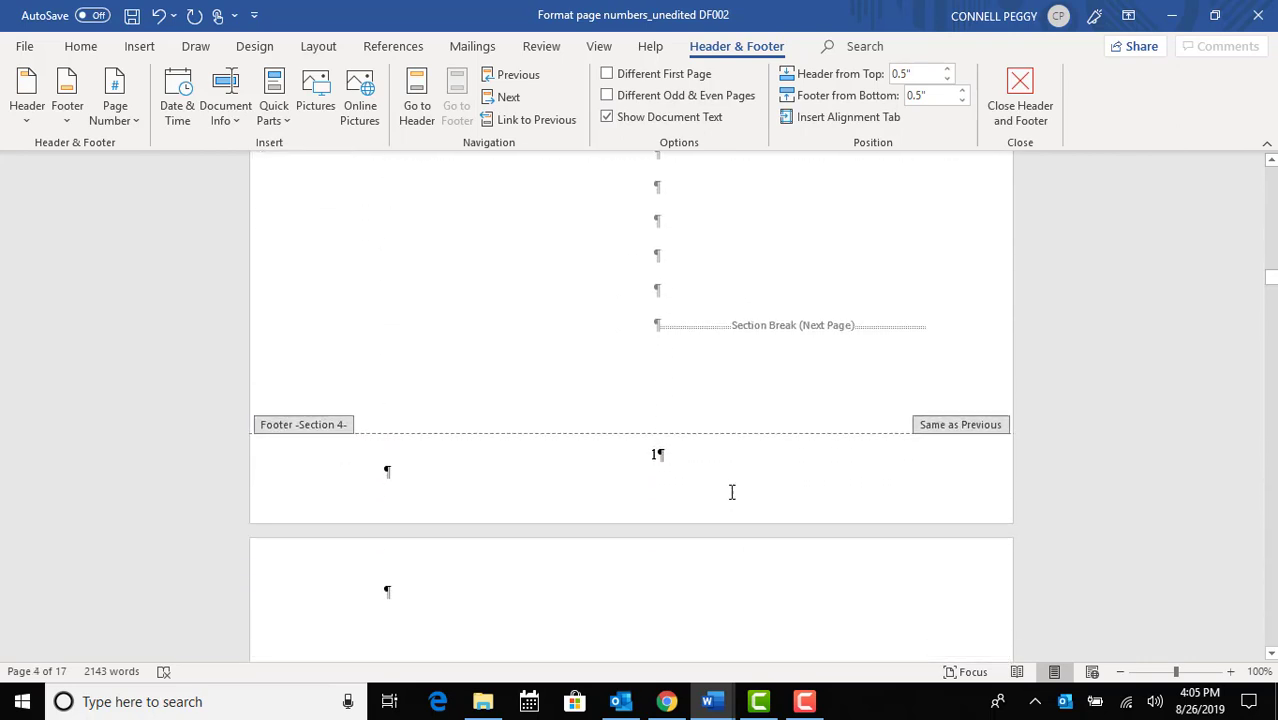
double_click(656, 452)
left_click(515, 124)
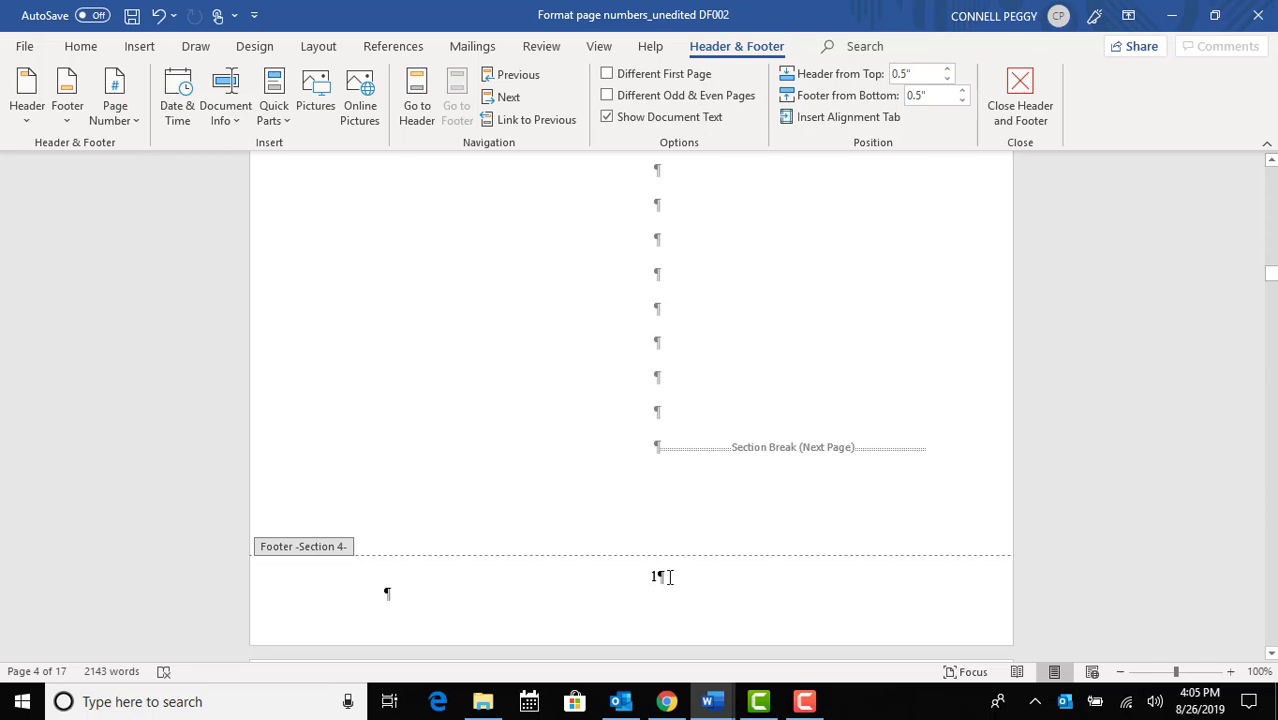
Format the Dedication Page's footer number as i, ii, iii, continuing from the previous section
double_click(656, 576)
left_click(136, 121)
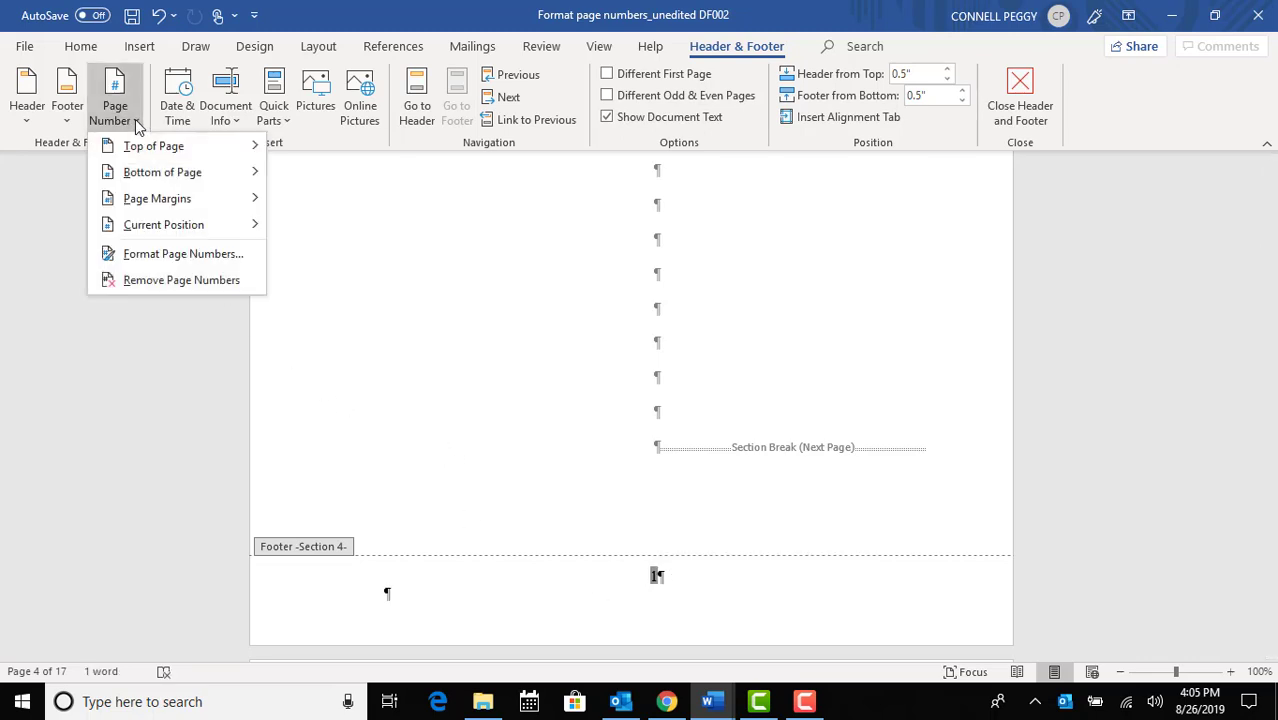
left_click(184, 254)
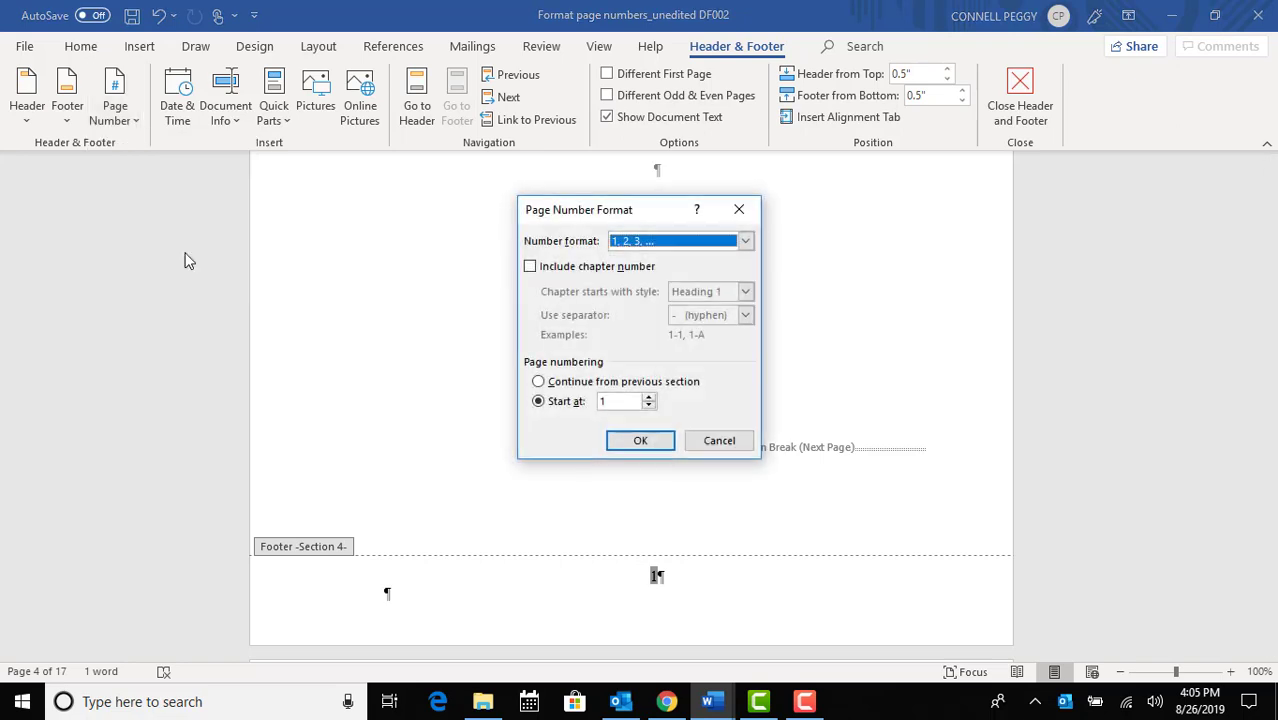
left_click(744, 246)
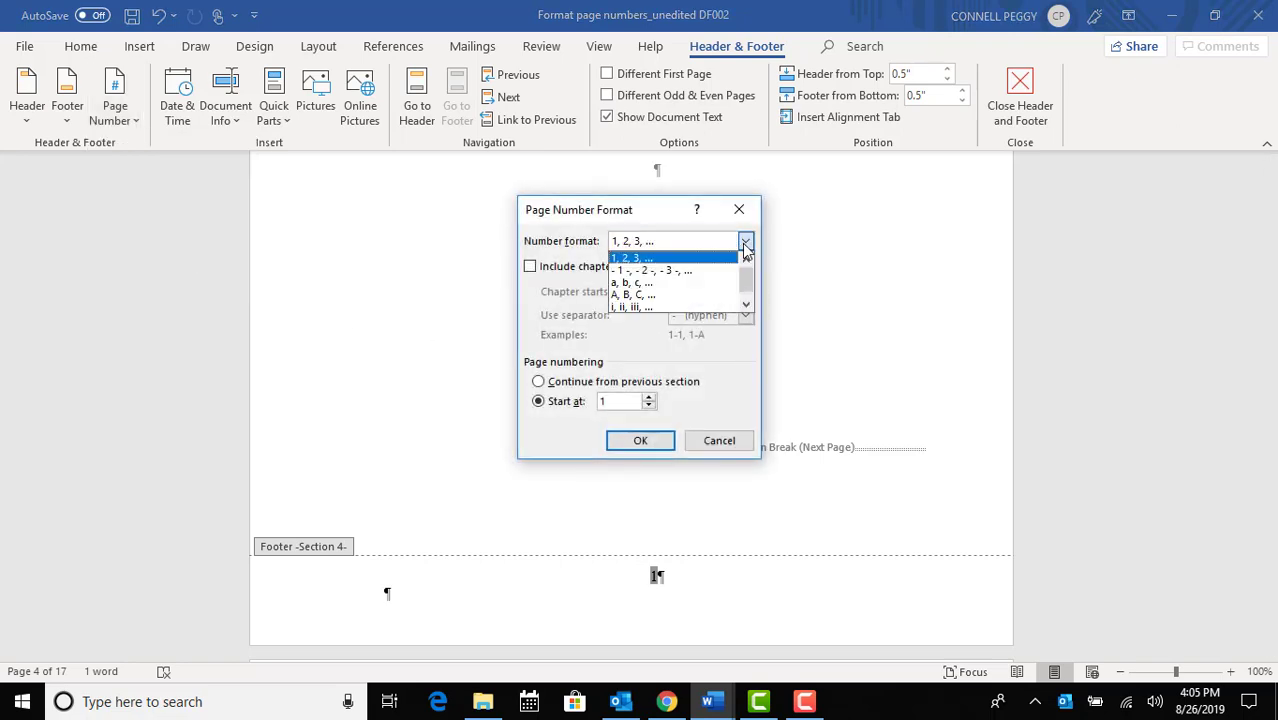
left_click(731, 308)
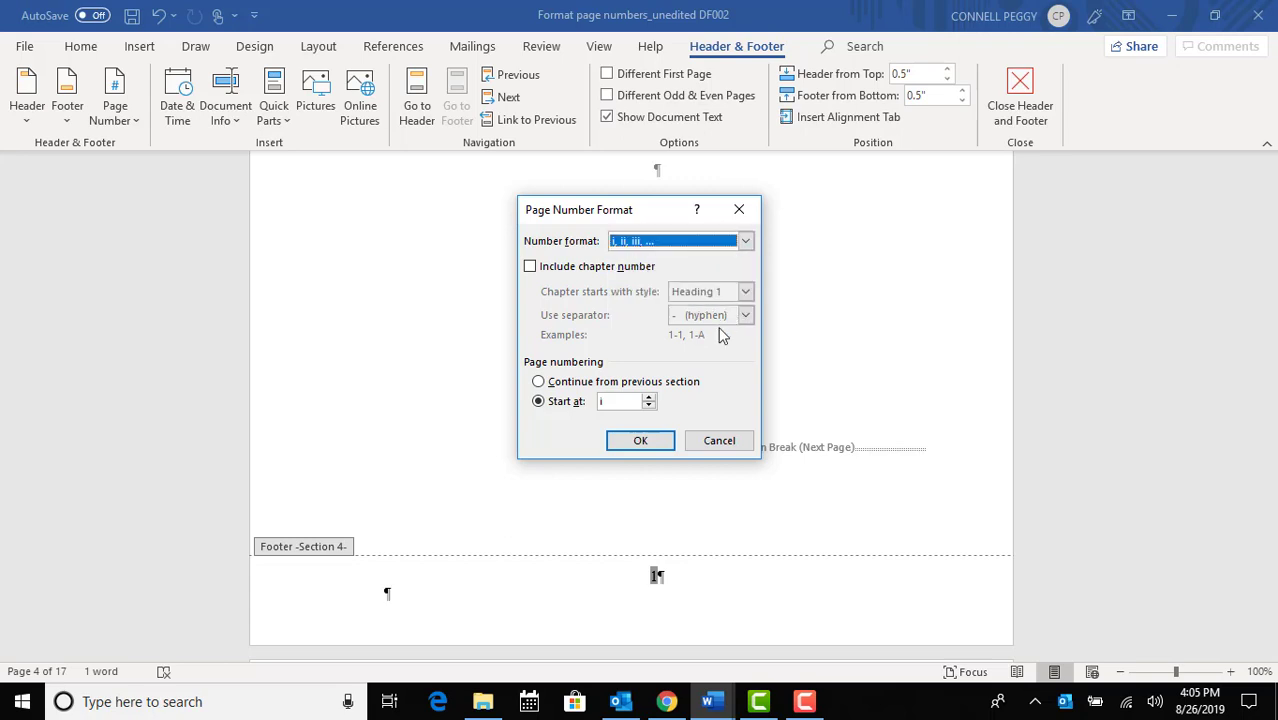
left_click(538, 383)
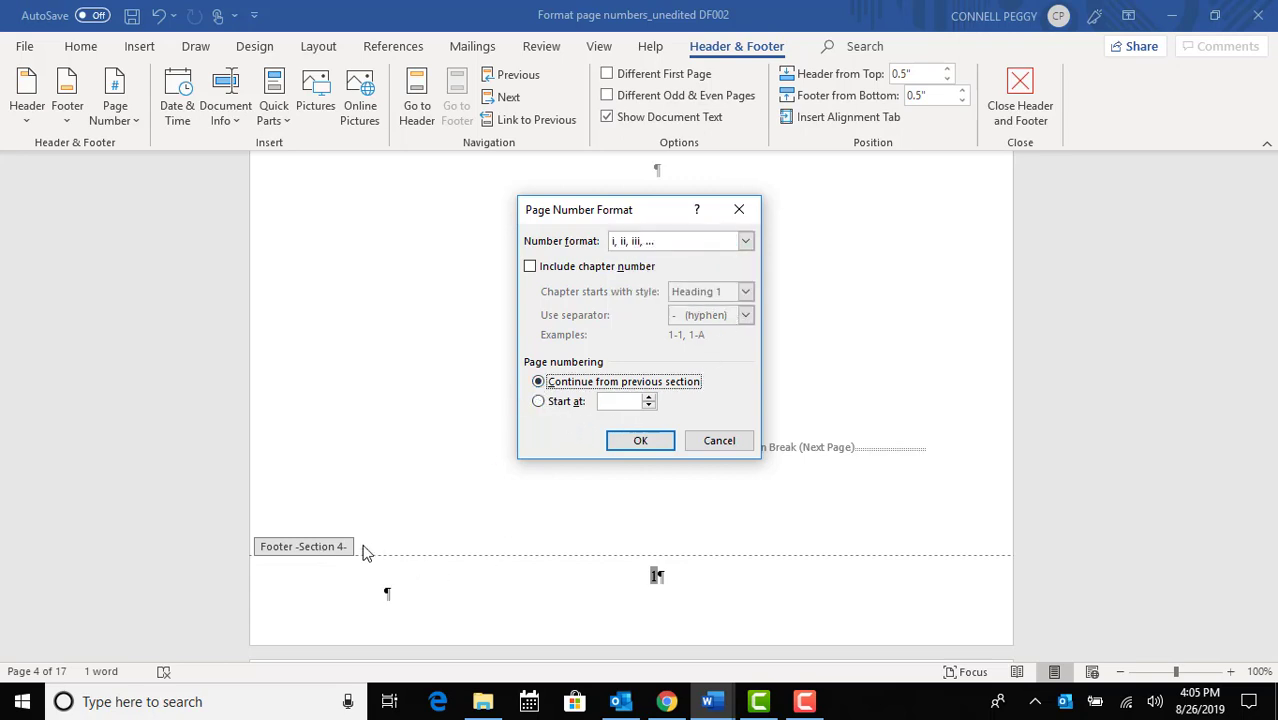
left_click(640, 441)
Unlink the section 5 footer on the first page of Chapter I from the previous section
scroll(760, 580, "down", 3)
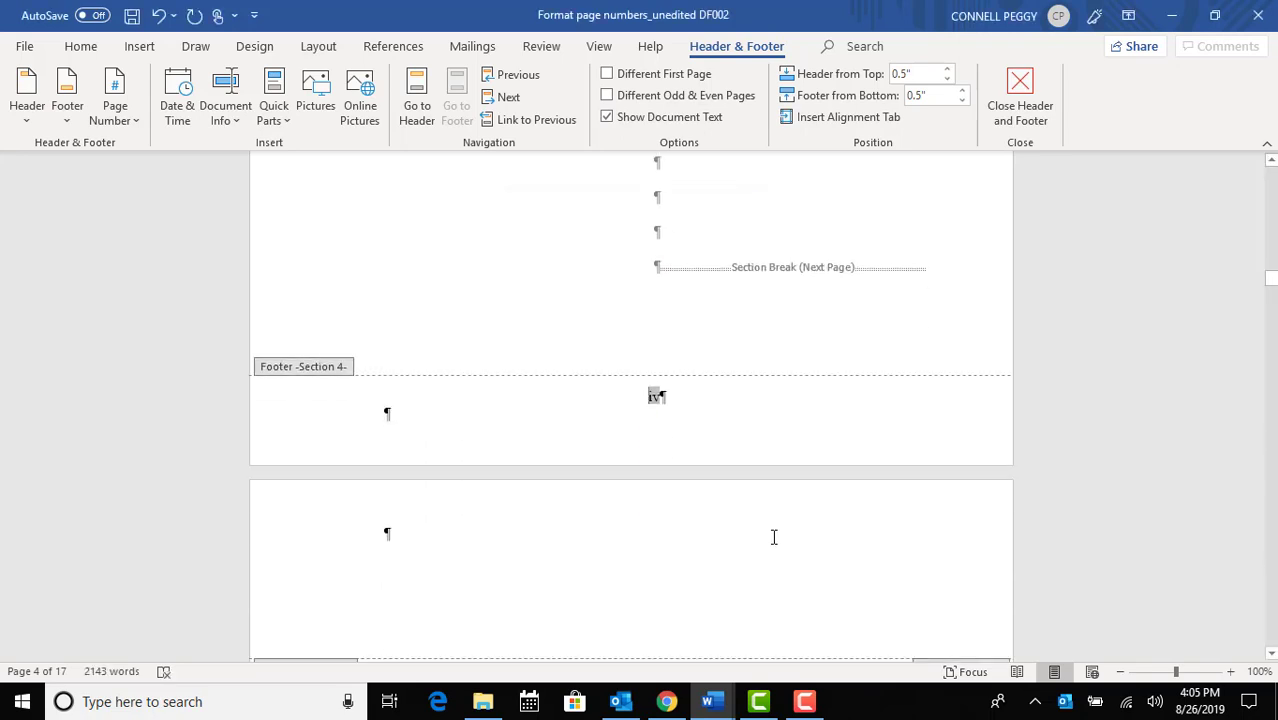
scroll(773, 537, "down", 3)
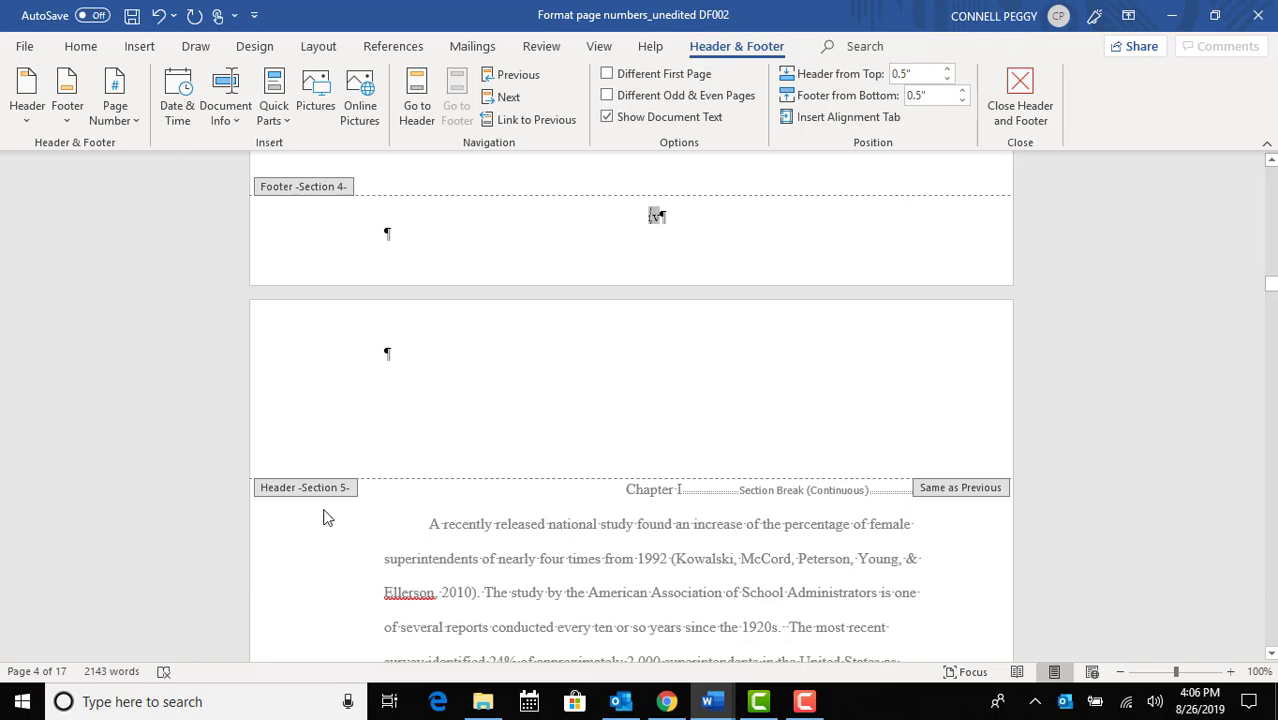
scroll(668, 503, "down", 5)
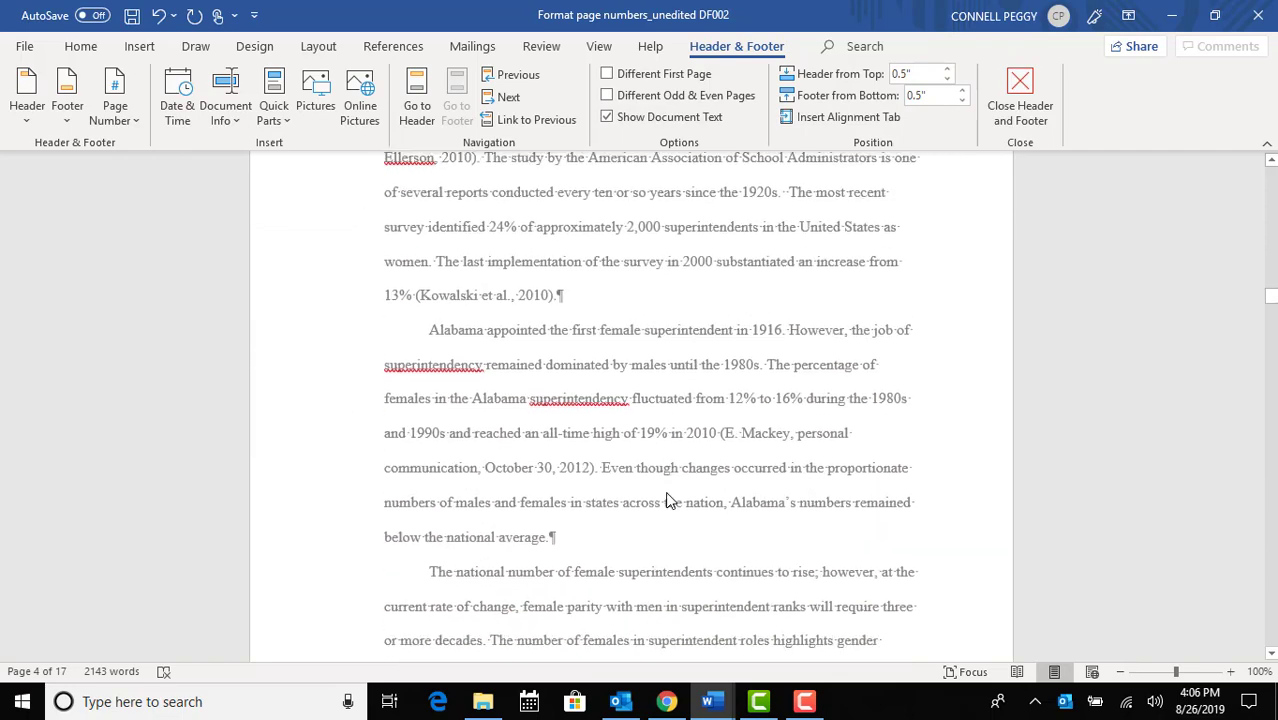
scroll(668, 503, "down", 5)
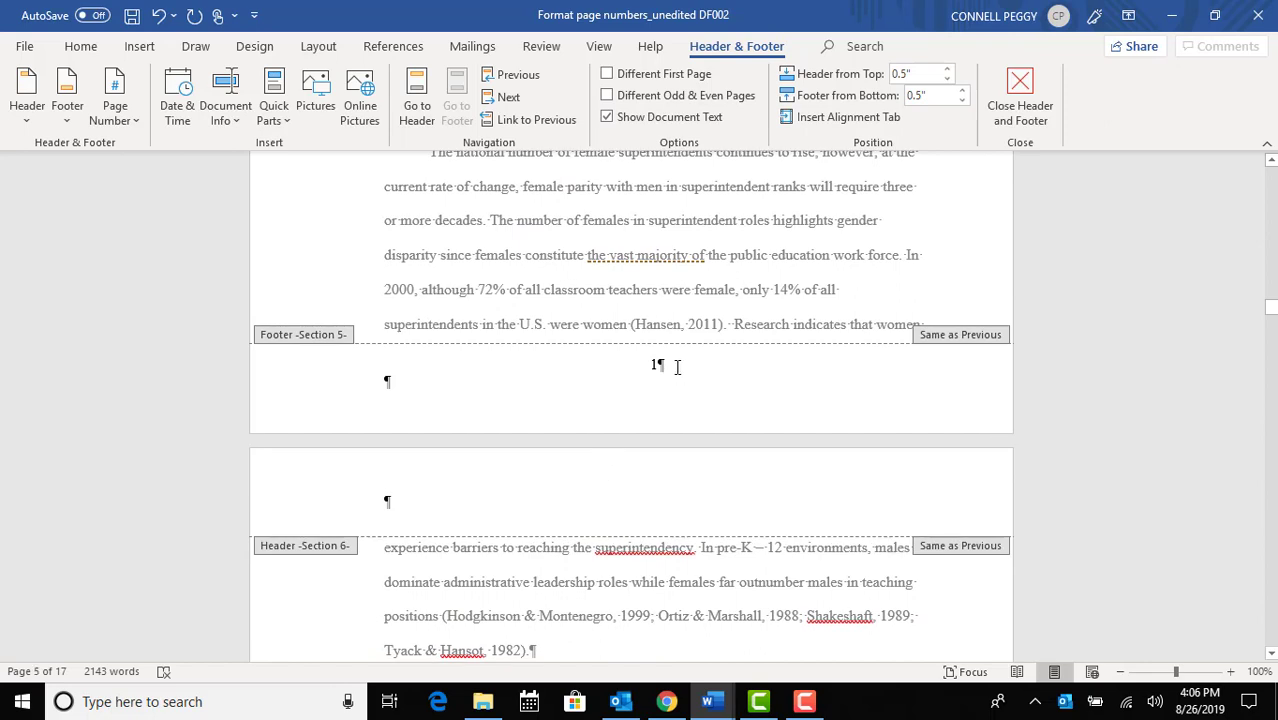
left_click(677, 366)
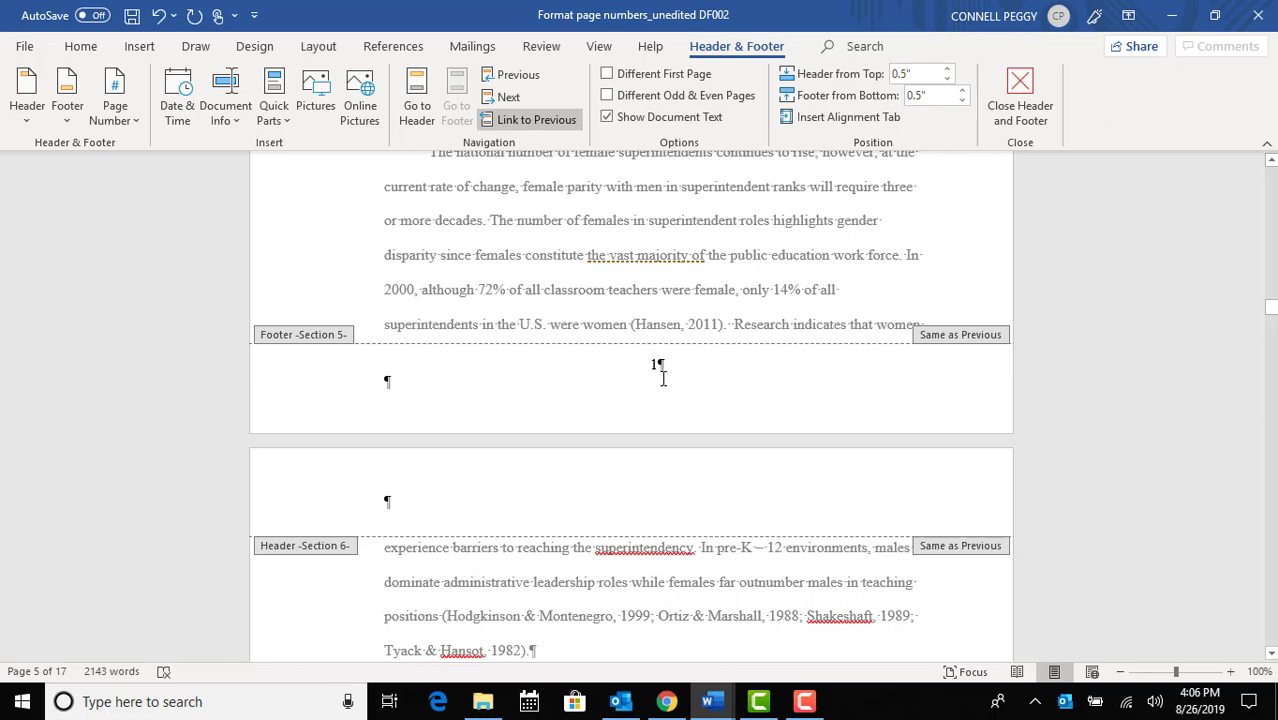
left_click(515, 118)
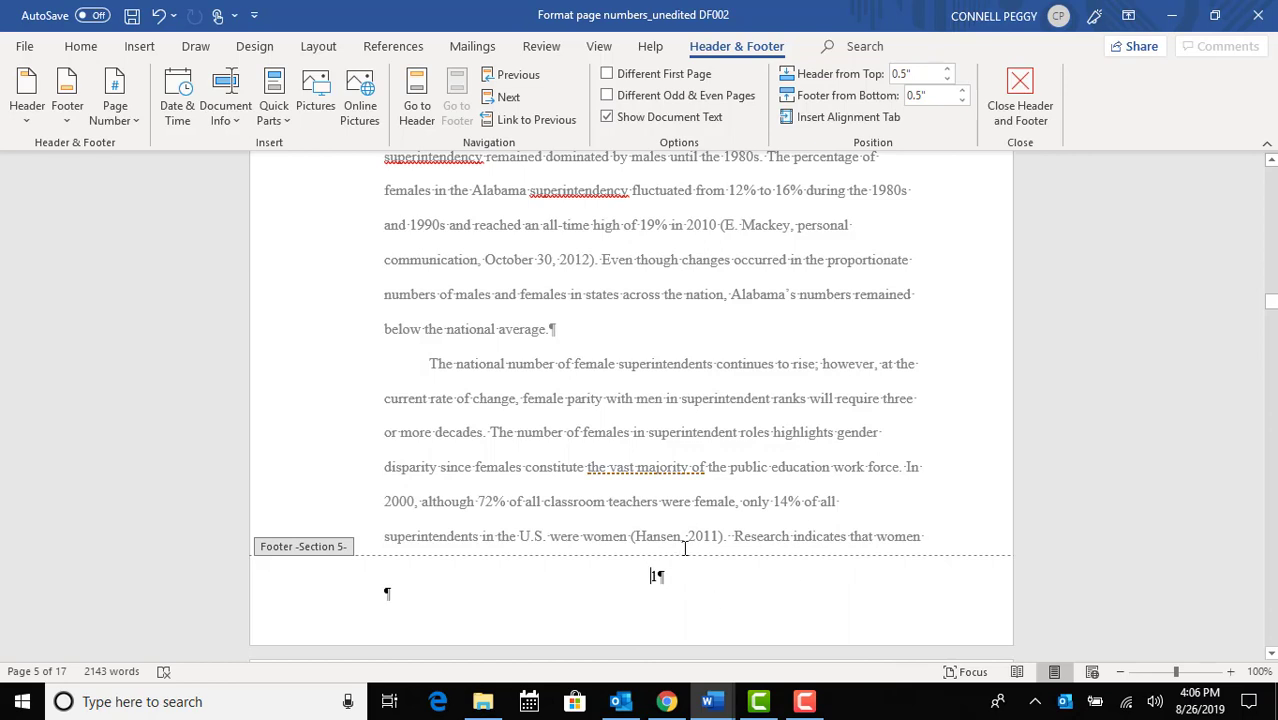
Remove the centred page number from the section 5 footer on the first page of Chapter I
scroll(686, 540, "down", 3)
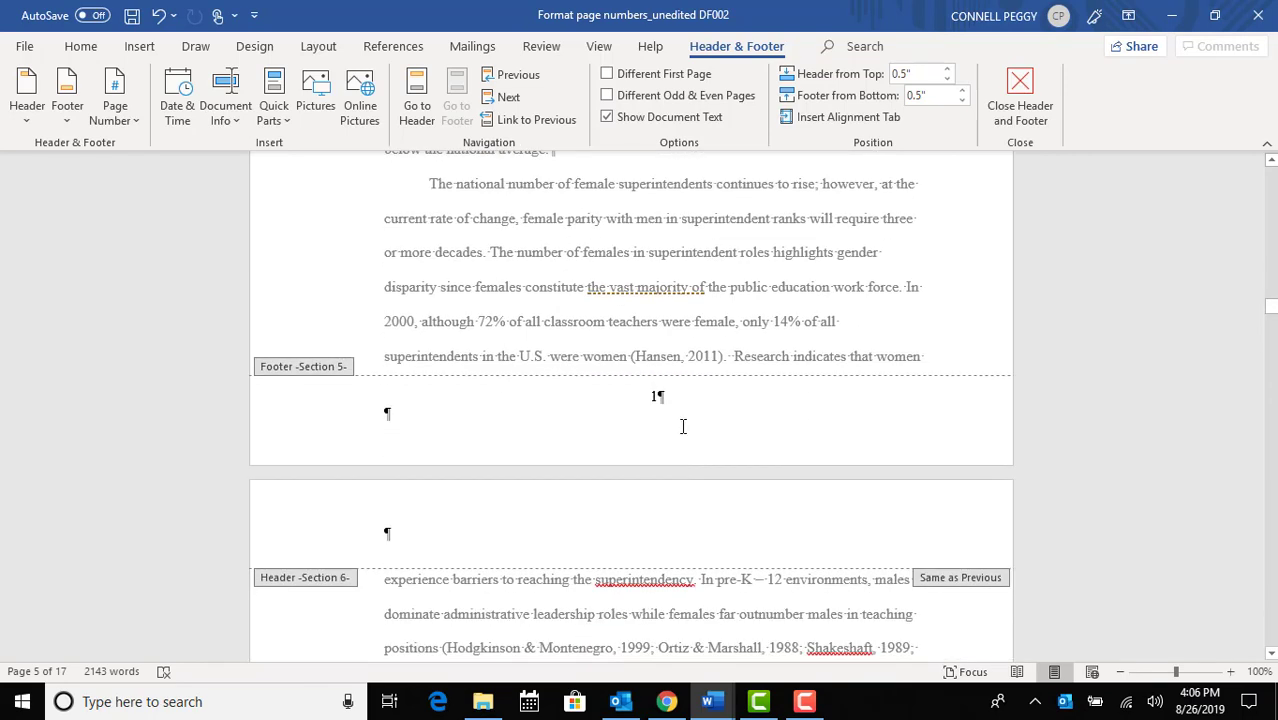
left_click_drag(672, 401, 636, 401)
left_click(139, 119)
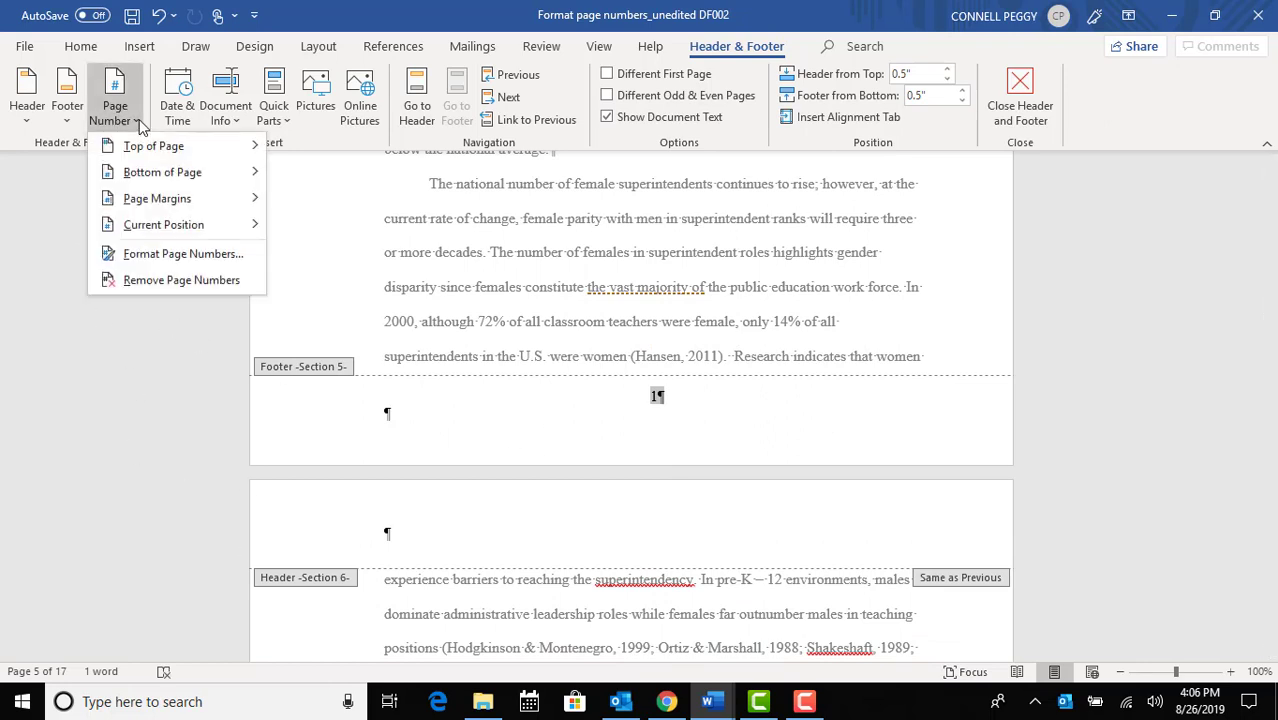
left_click(191, 283)
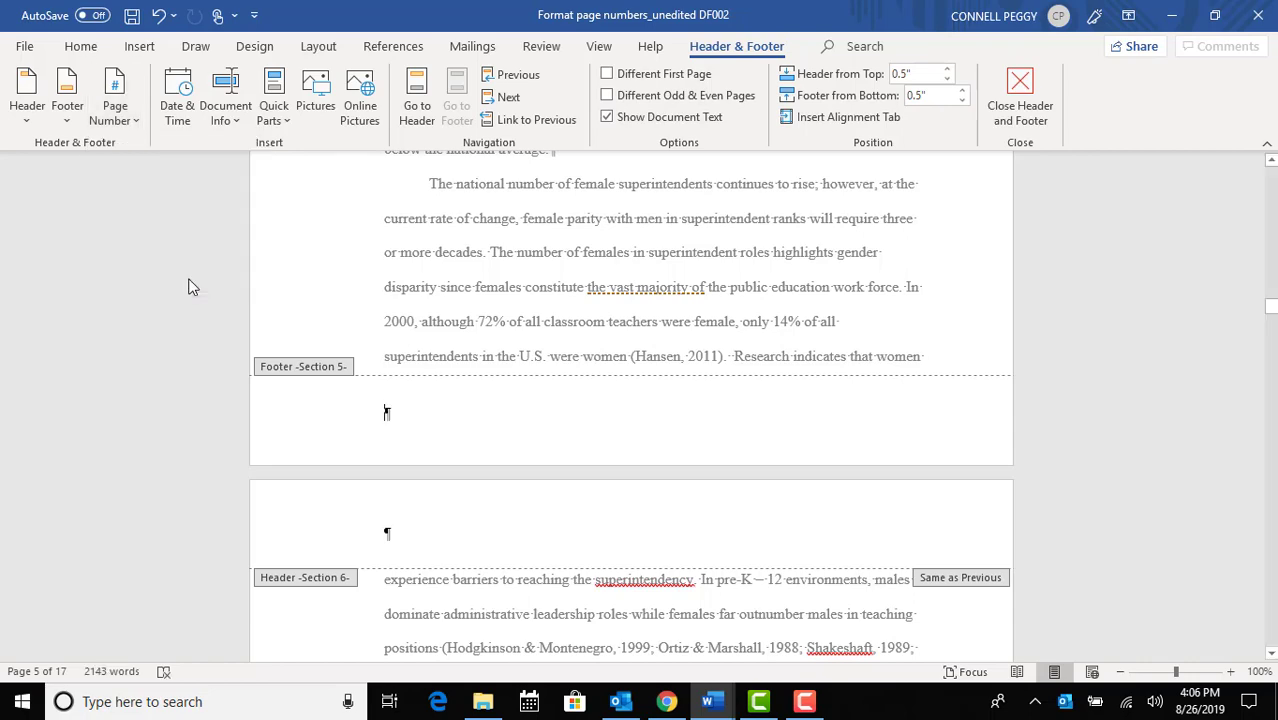
Unlink the section 5 header above the Chapter I heading from the previous section
scroll(641, 387, "up", 10)
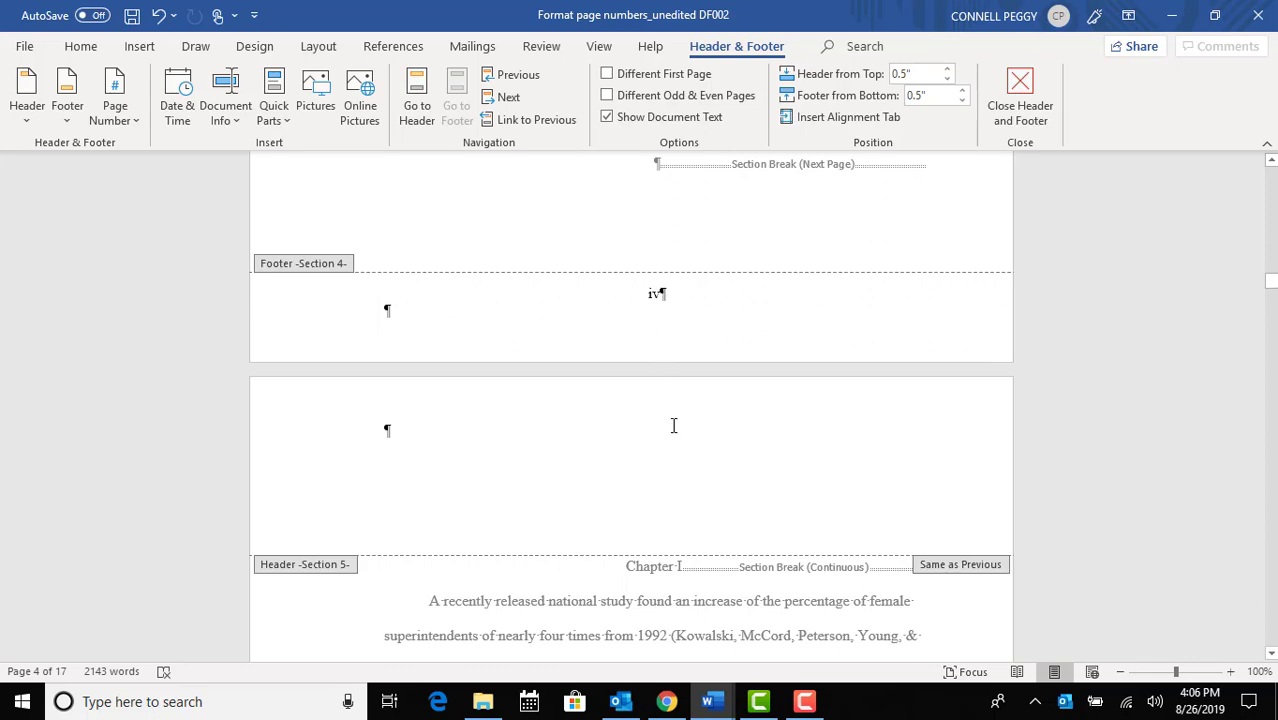
scroll(673, 426, "down", 3)
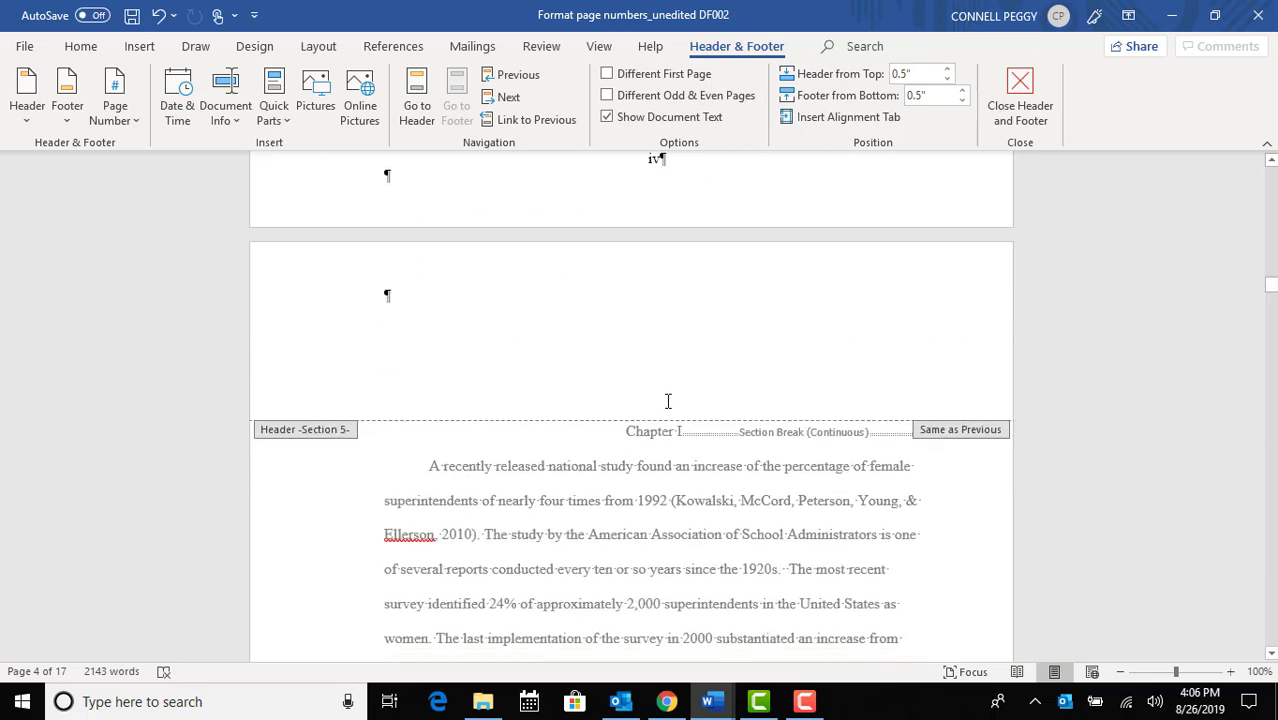
scroll(673, 391, "up", 1)
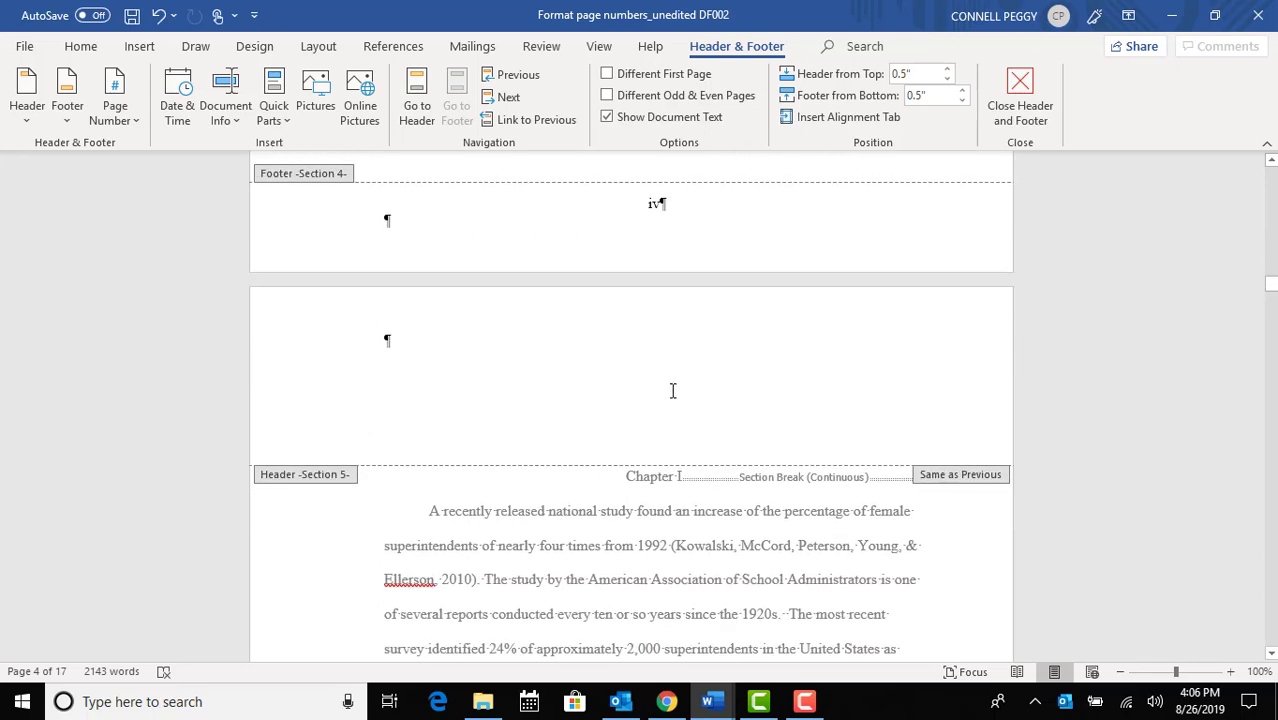
left_click(494, 317)
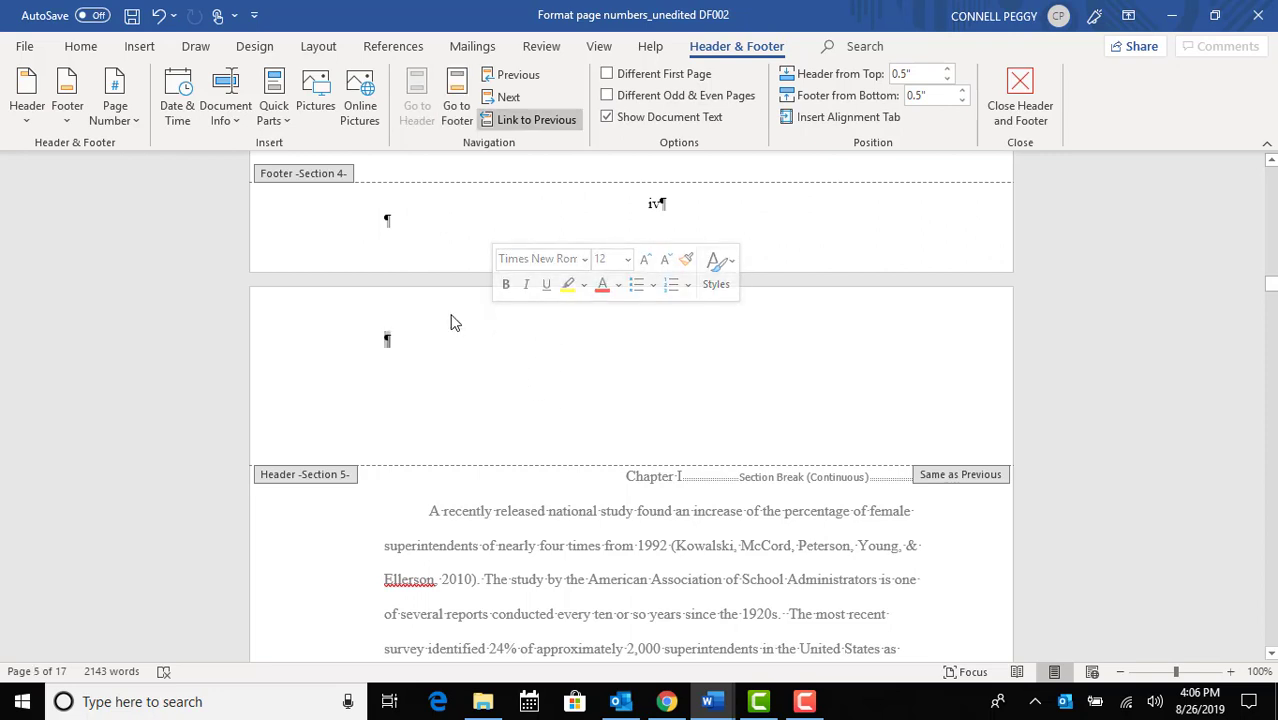
left_click(491, 121)
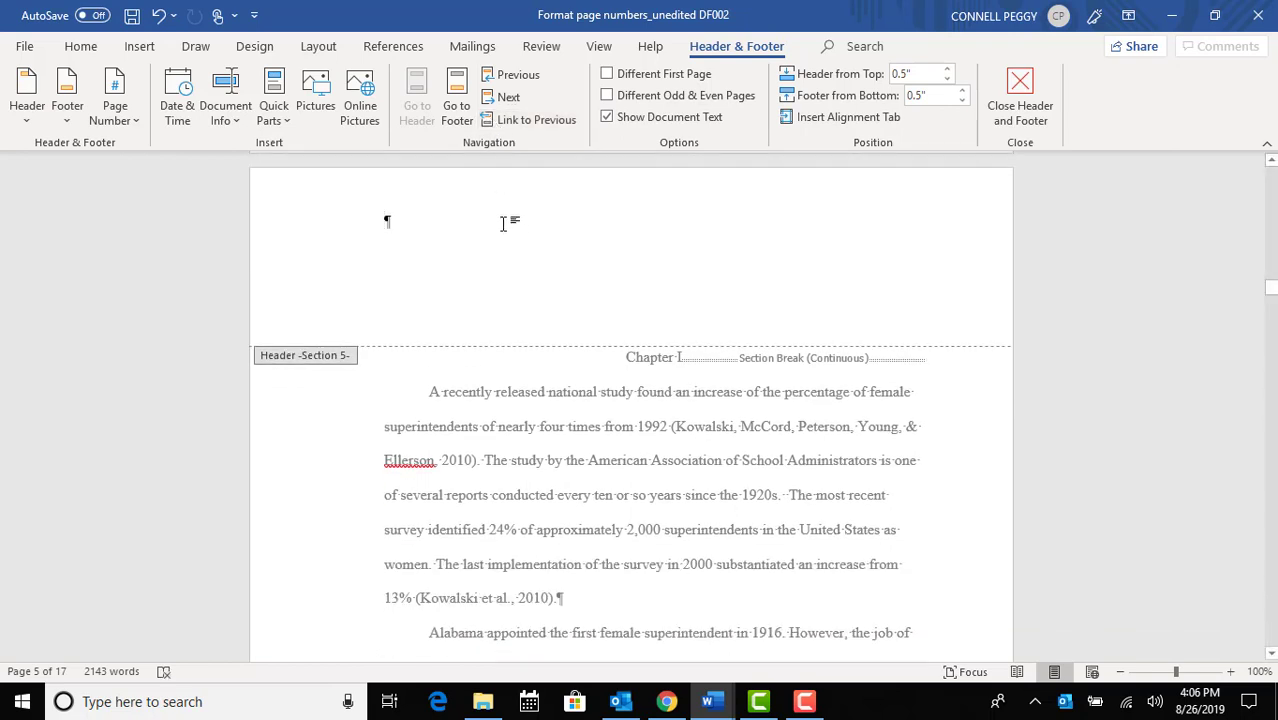
Insert a Plain Number 3 page number at the top of the page in the section 5 header
left_click(135, 120)
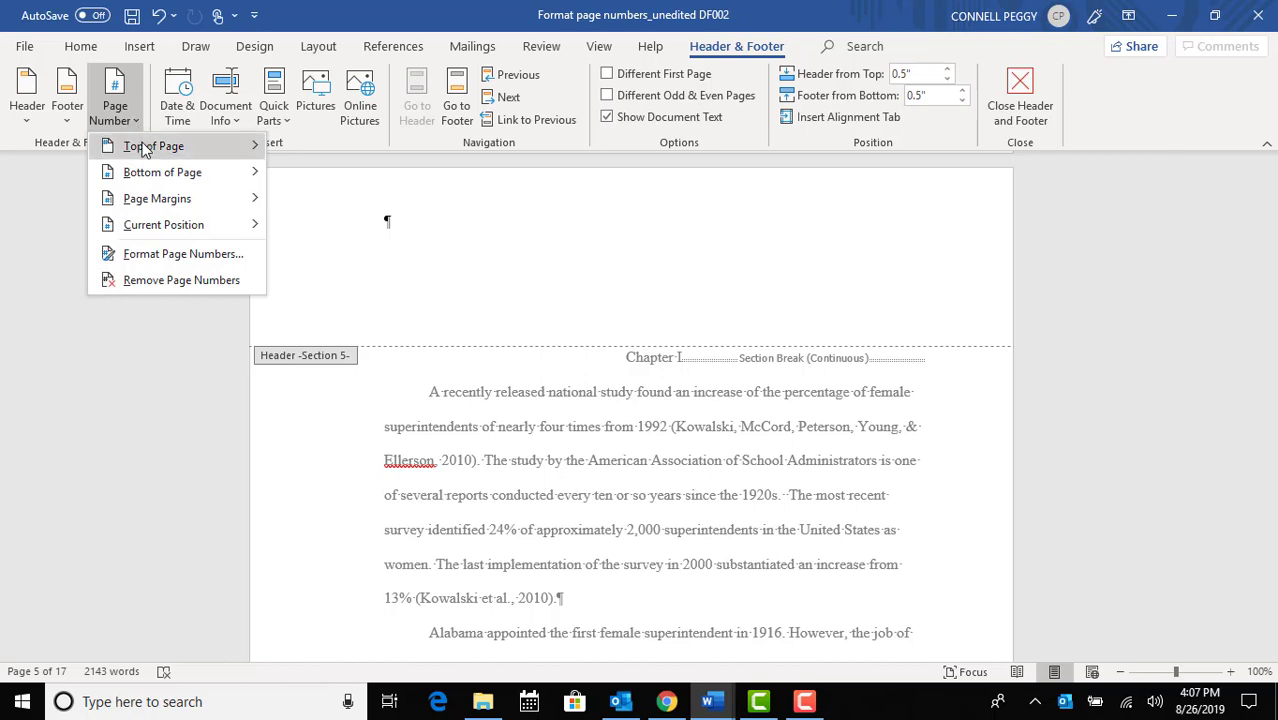
mouse_move(148, 154)
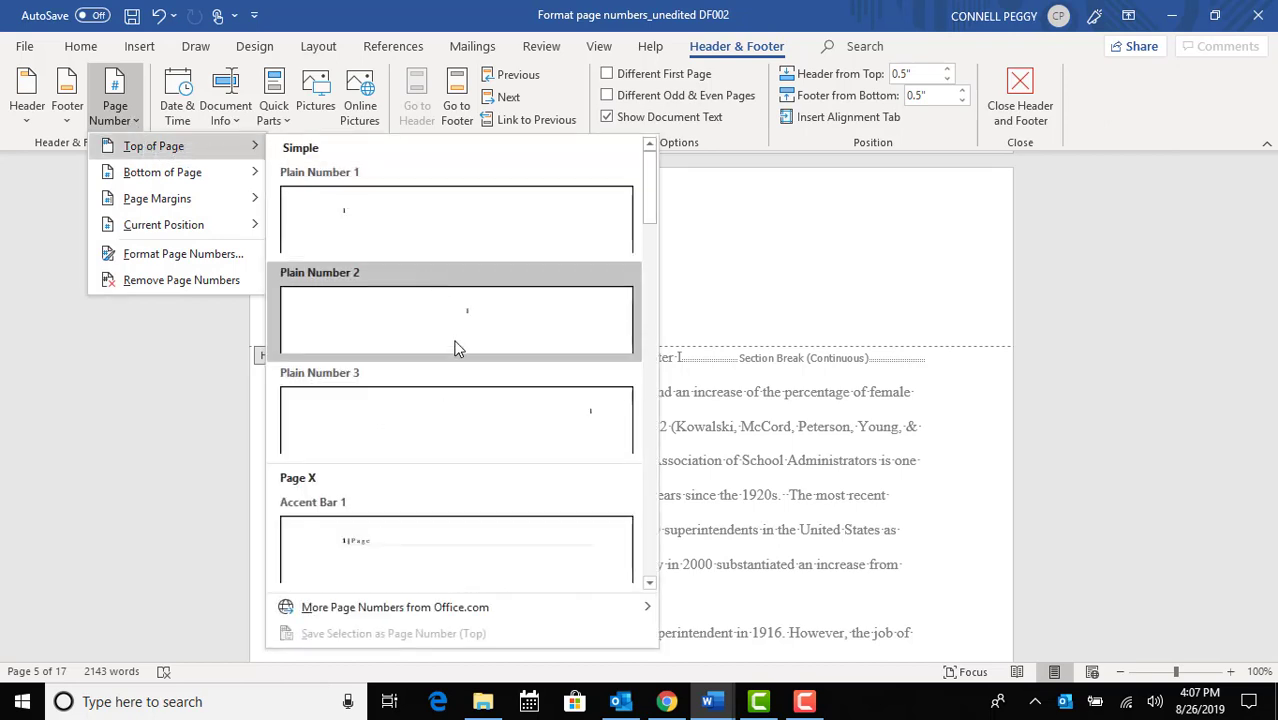
left_click(477, 432)
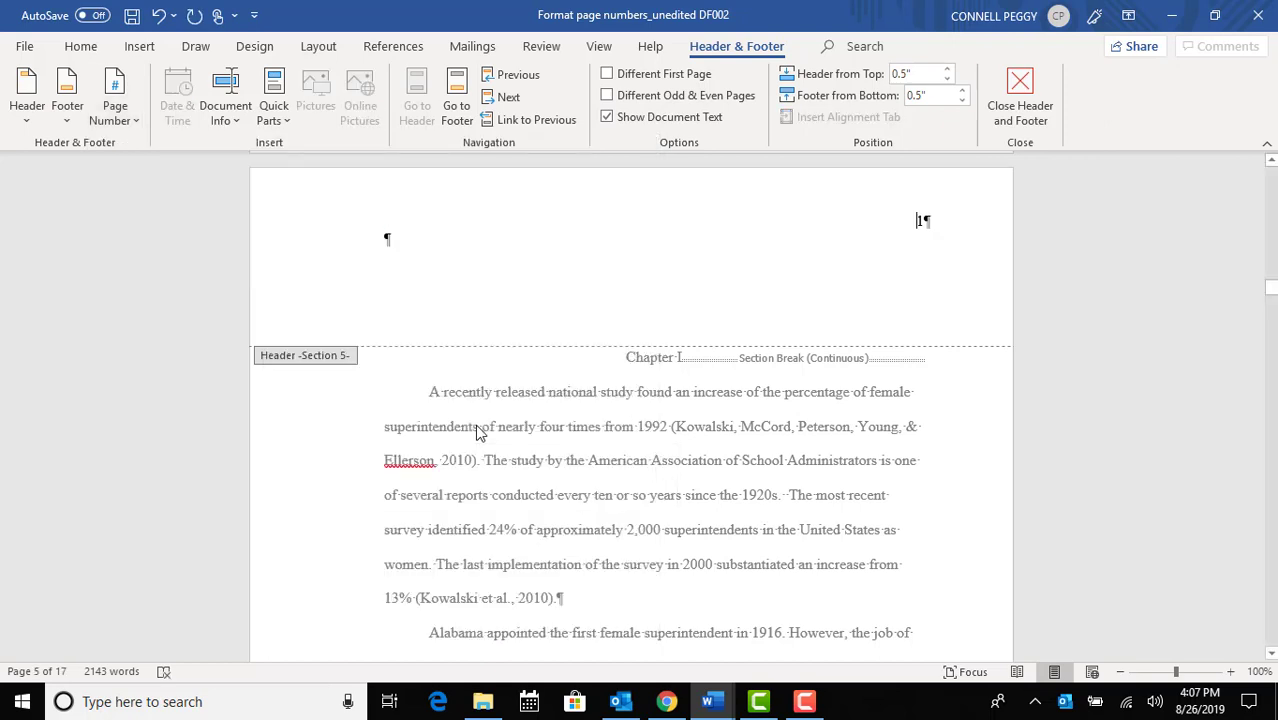
Format the section 5 header's page number as 1, 2, 3, starting at 1
double_click(918, 221)
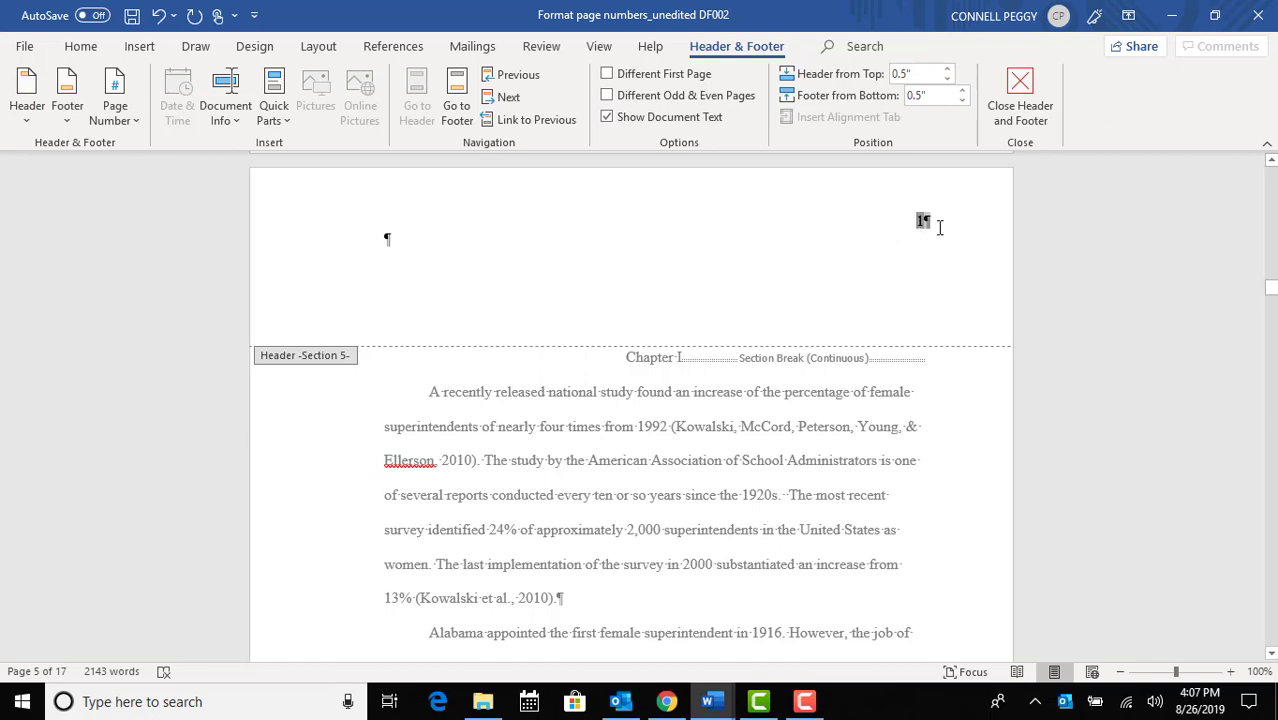
left_click(135, 119)
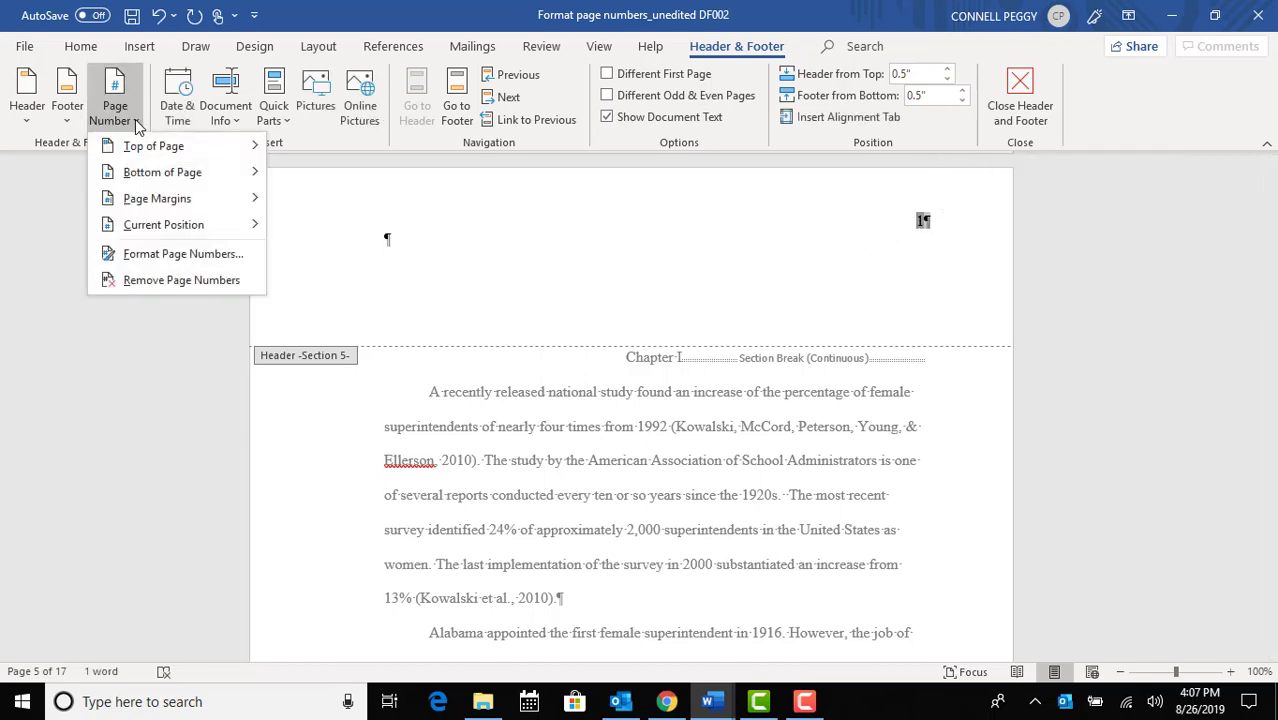
left_click(172, 256)
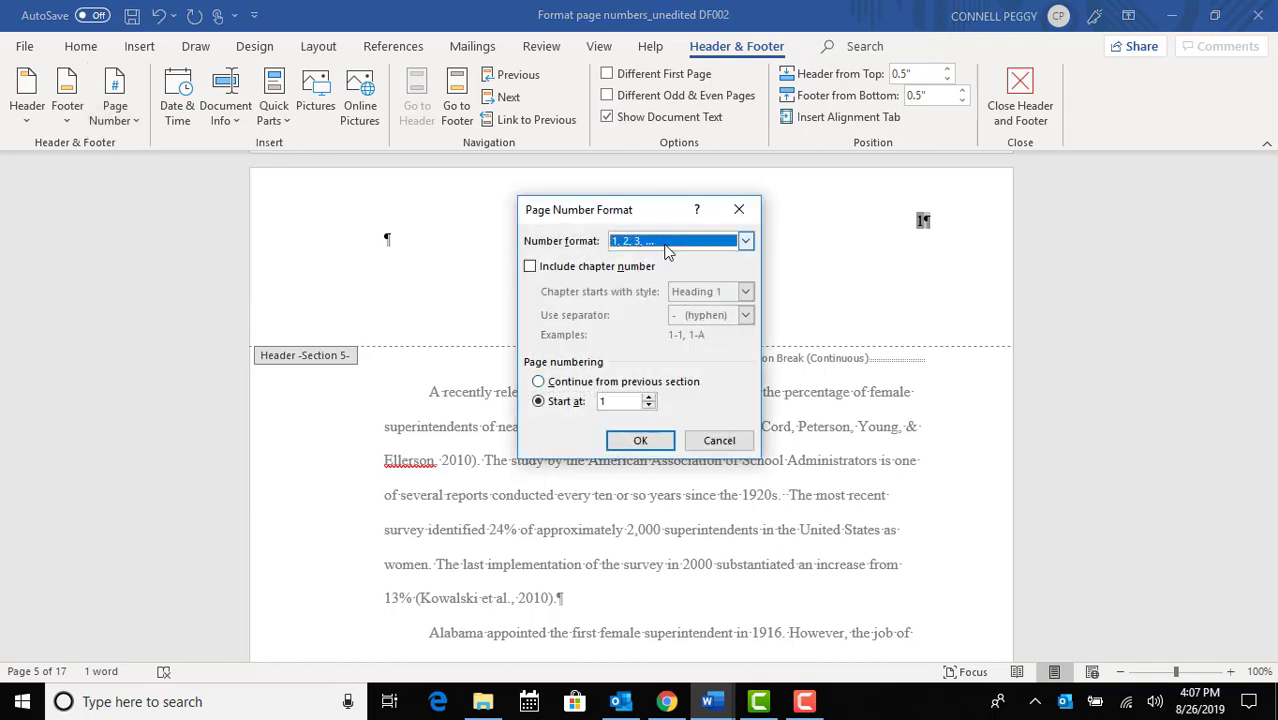
left_click(639, 448)
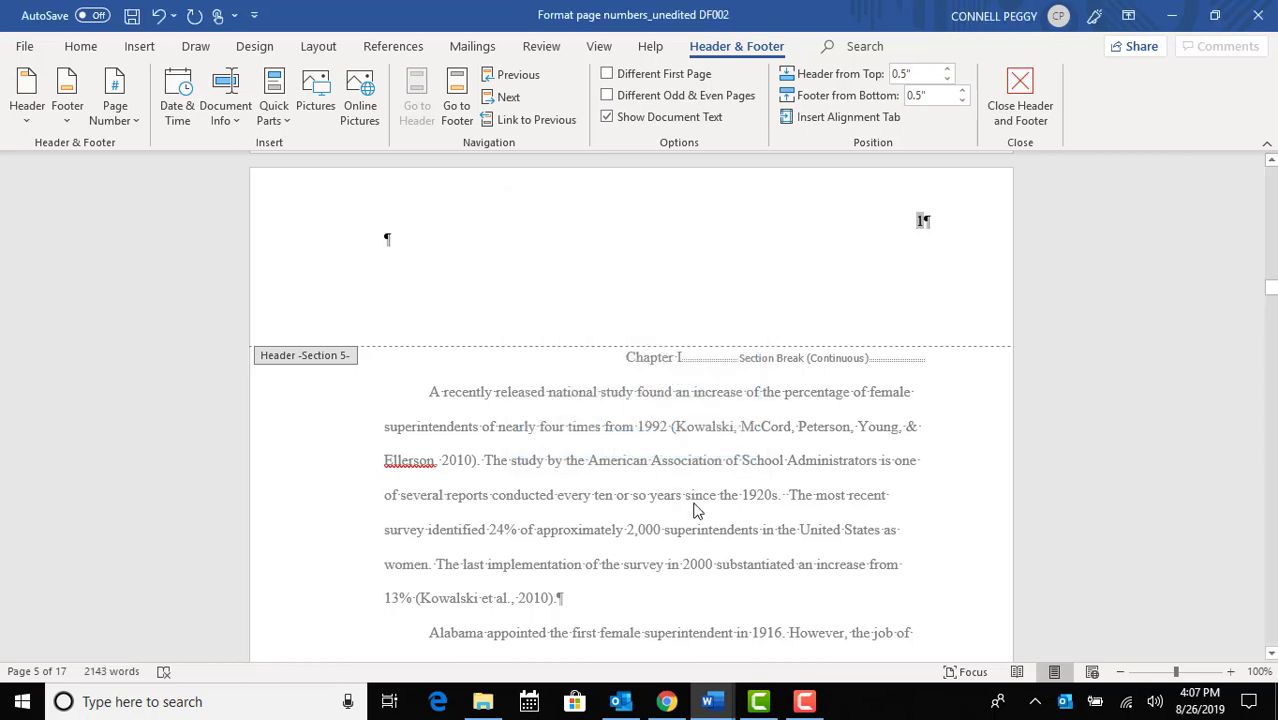
Examine the page numbers in the headers and footers from the Dedication Page through the start of Chapter II
scroll(640, 340, "up", 5)
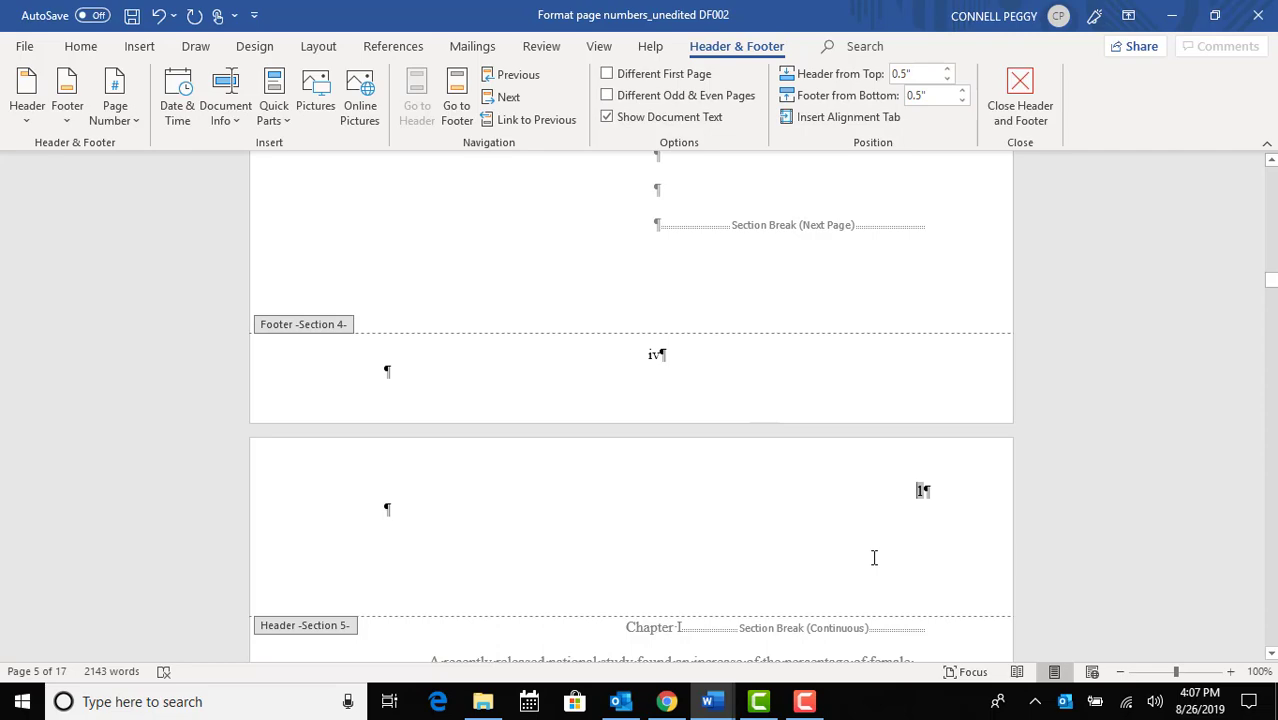
scroll(874, 557, "down", 10)
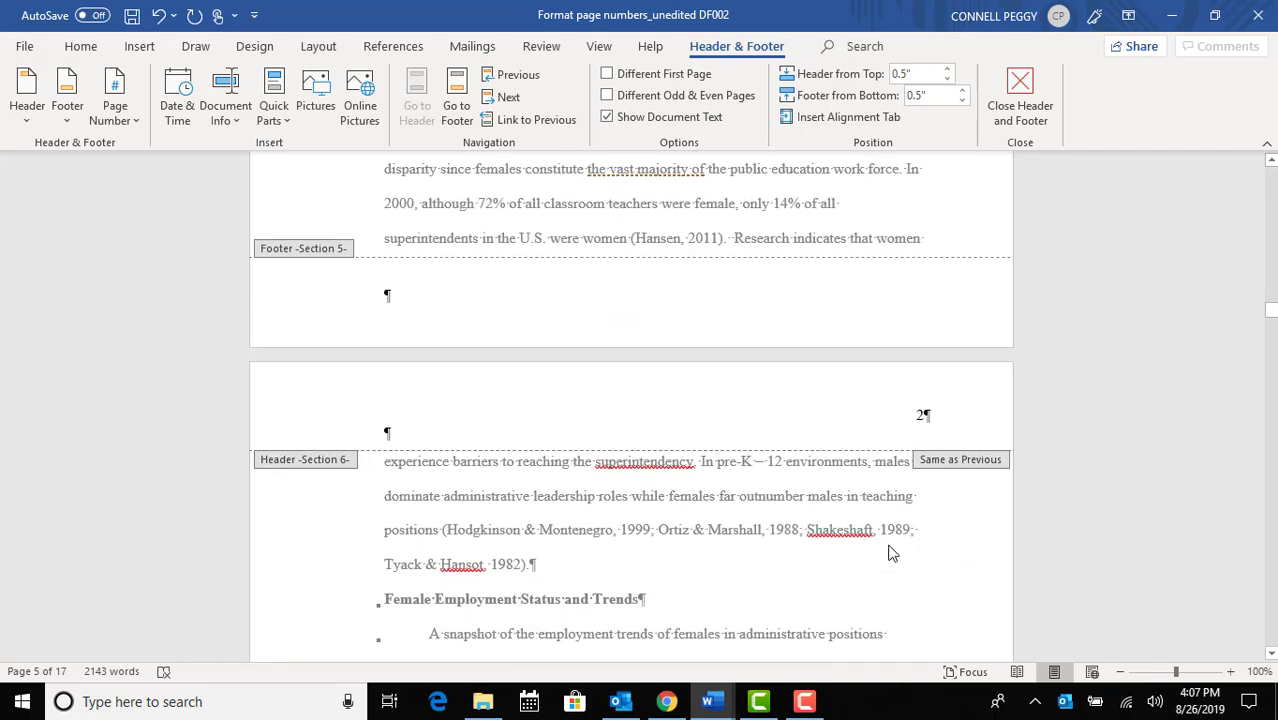
scroll(892, 553, "down", 10)
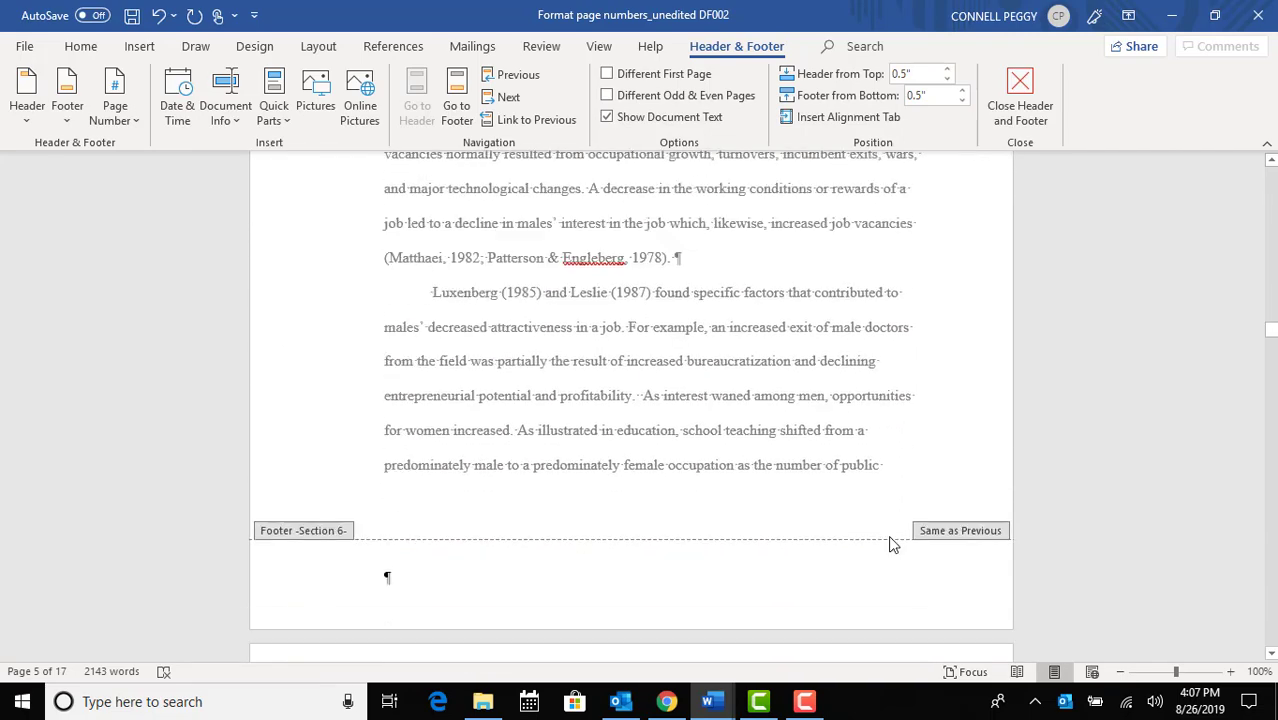
scroll(892, 545, "down", 5)
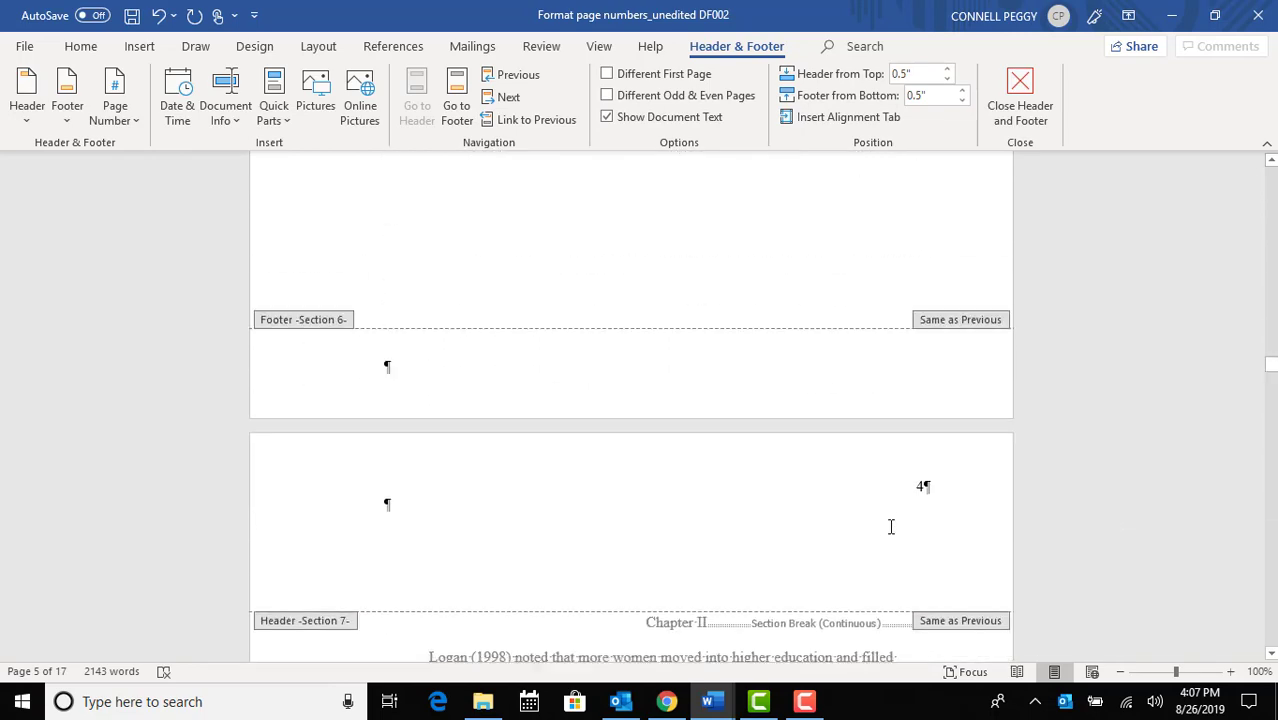
scroll(891, 530, "down", 5)
scroll(891, 530, "up", 8)
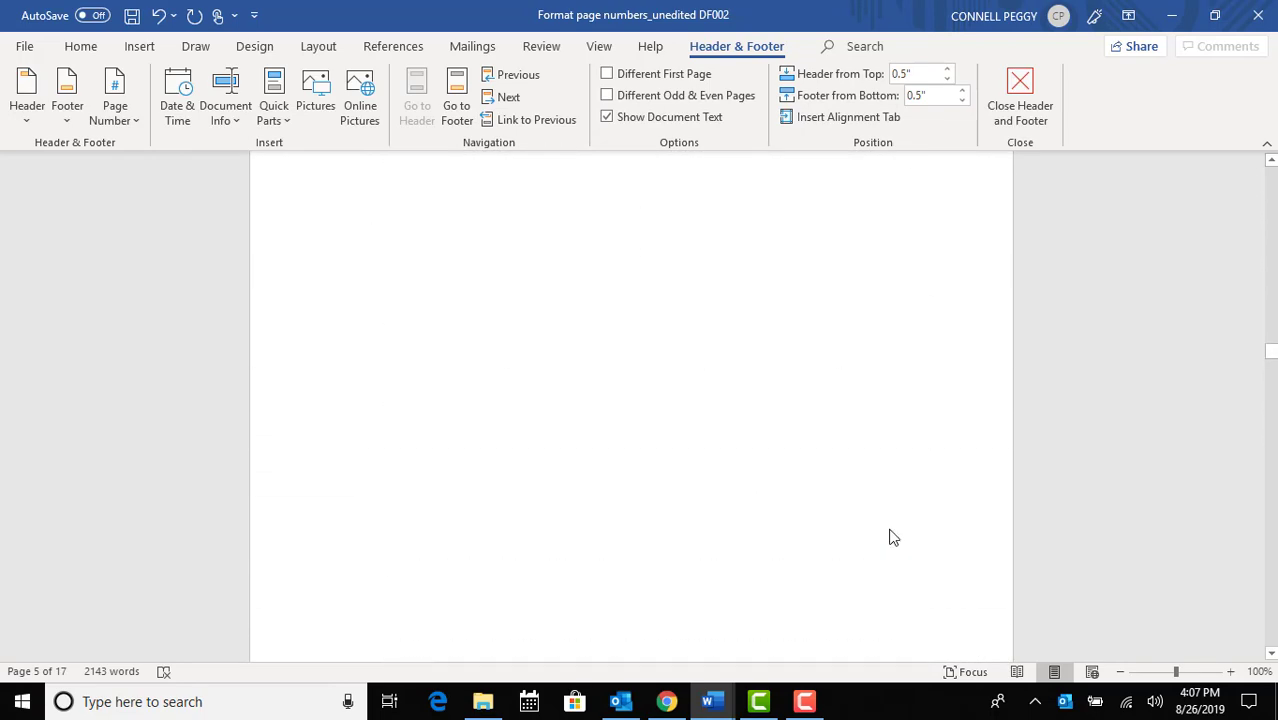
scroll(893, 537, "up", 12)
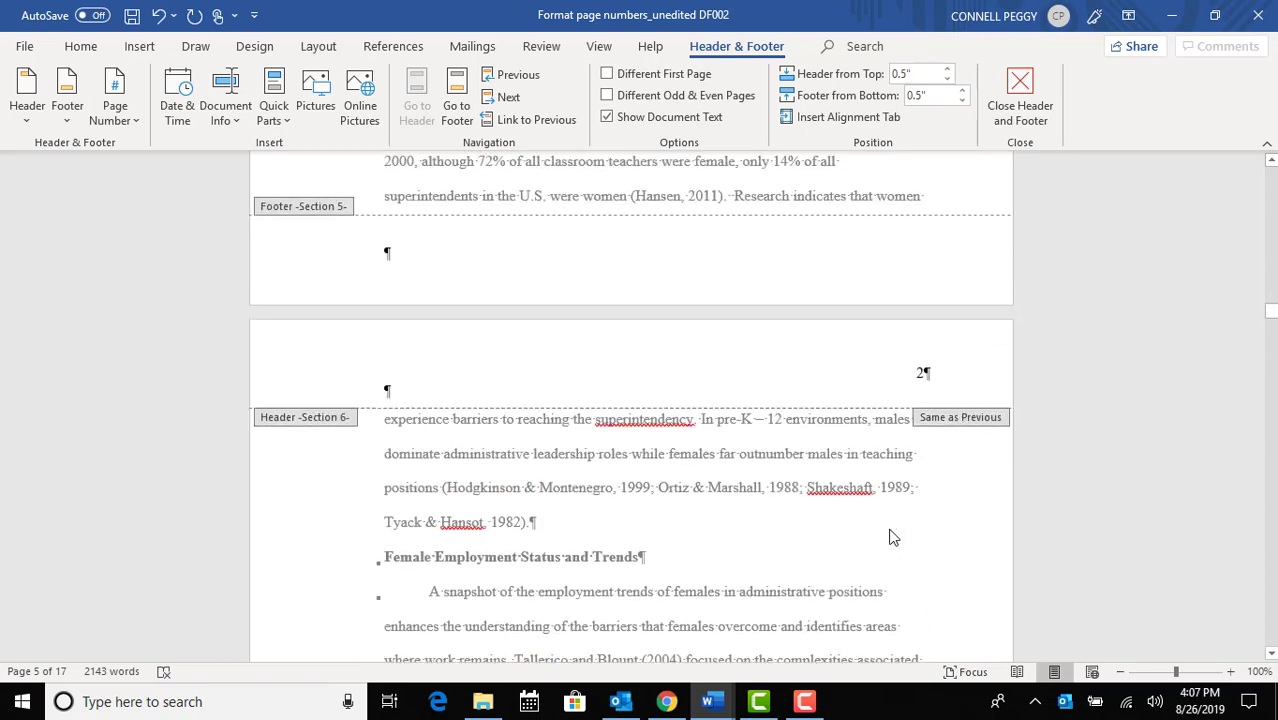
scroll(893, 537, "up", 1)
scroll(898, 431, "up", 20)
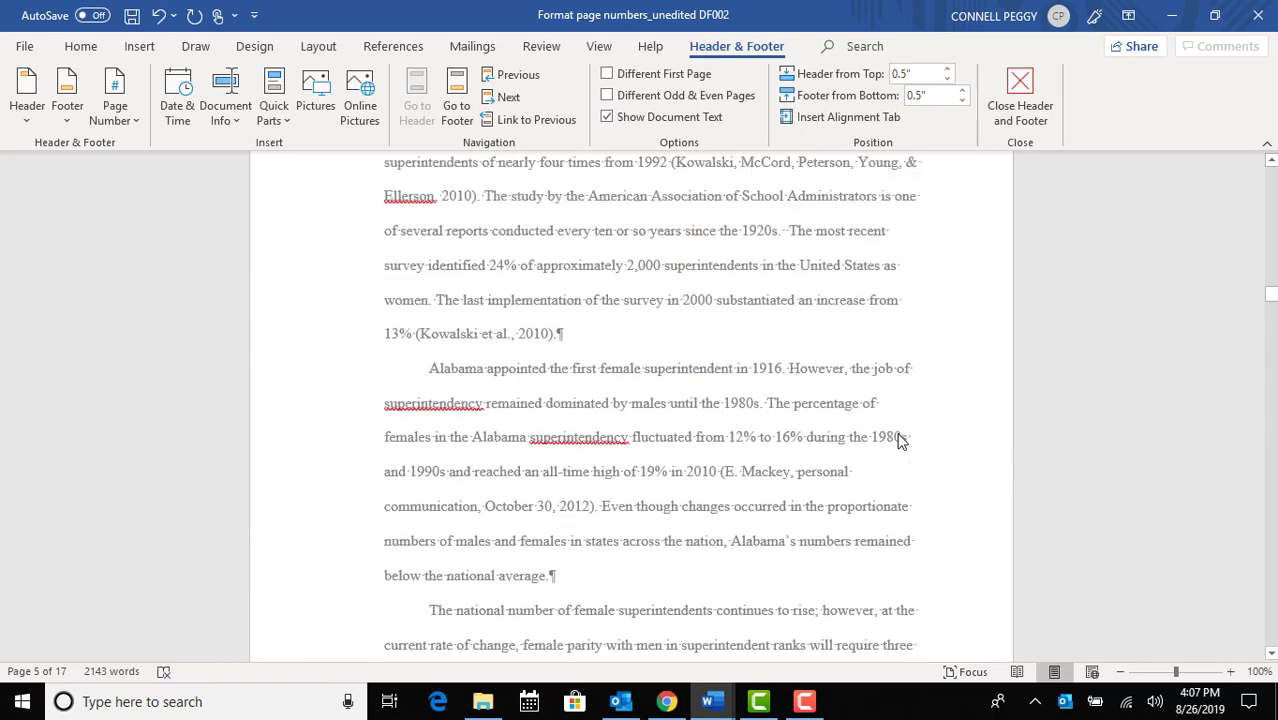
scroll(924, 396, "up", 1)
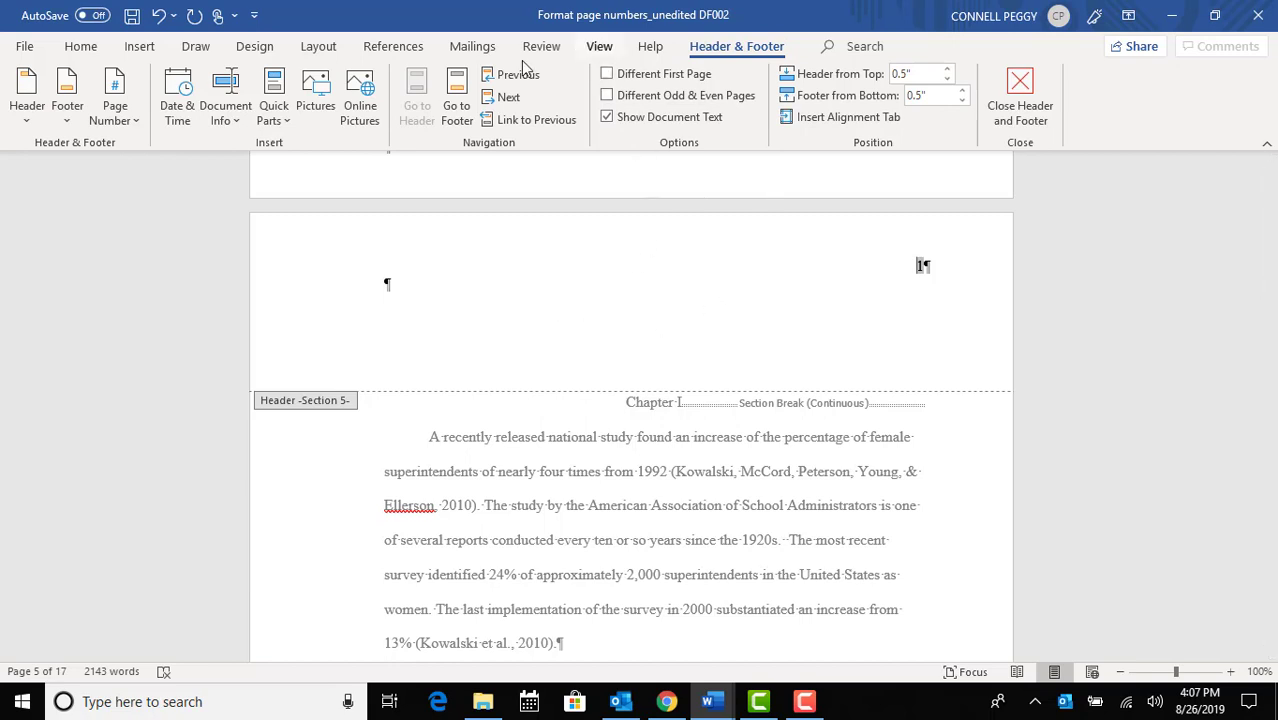
Give section 5 a different first page and unlink its first-page footer from the previous section
left_click(610, 77)
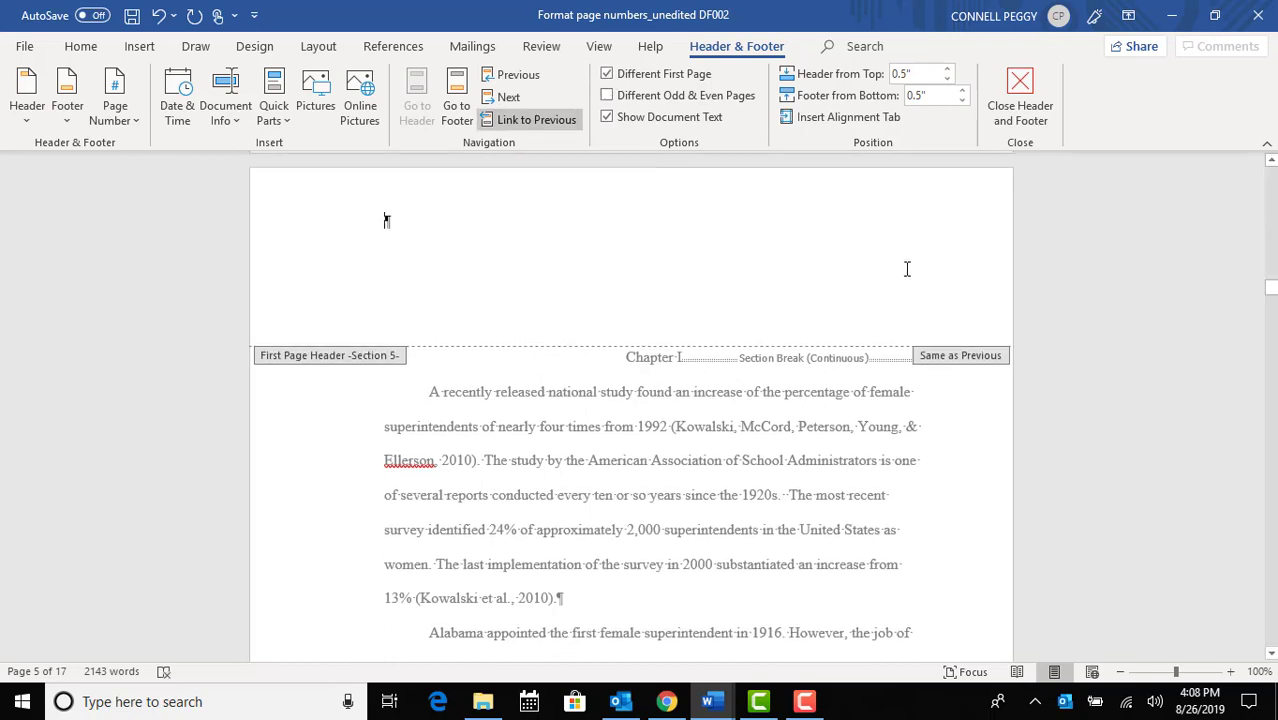
scroll(914, 327, "down", 10)
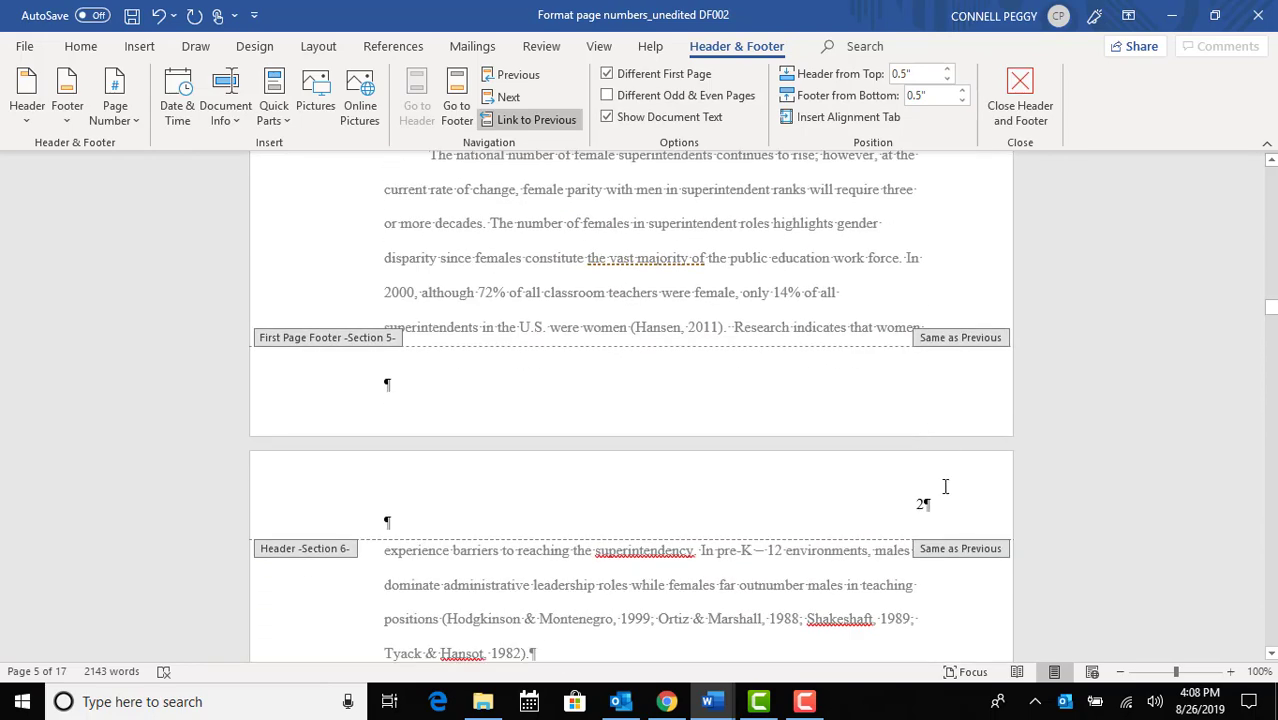
double_click(735, 390)
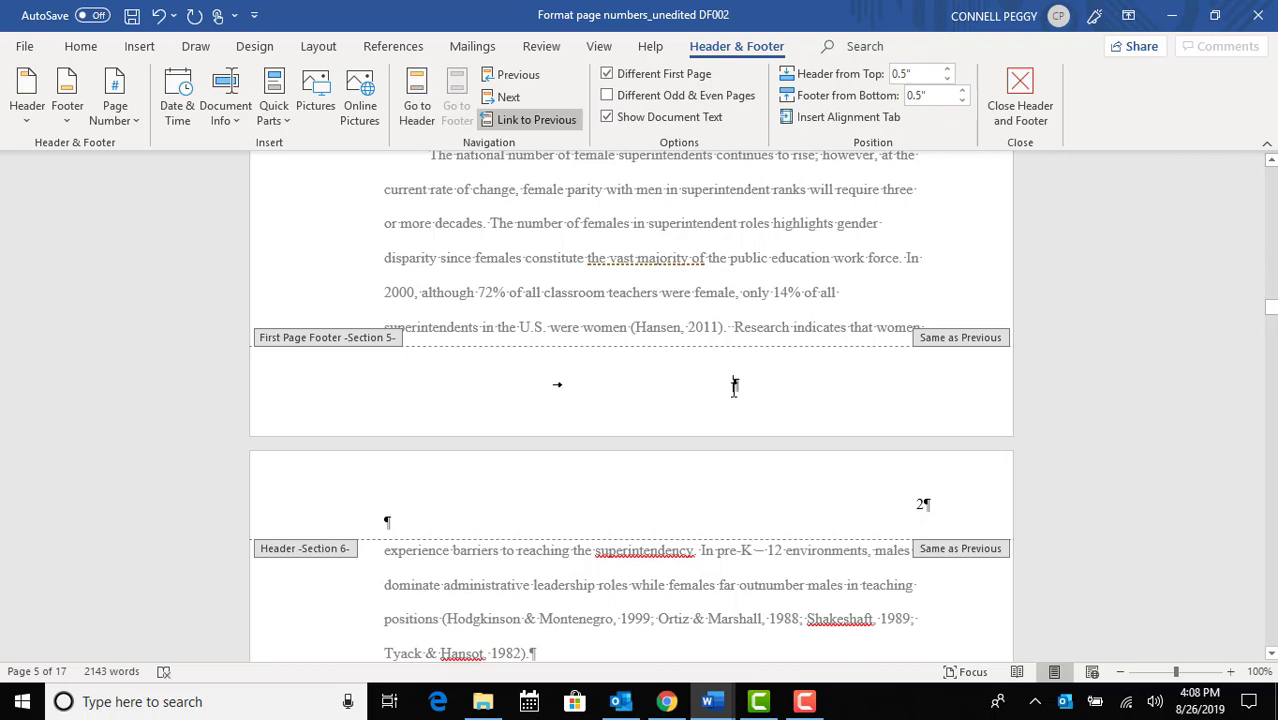
key("ctrl+z")
left_click(533, 121)
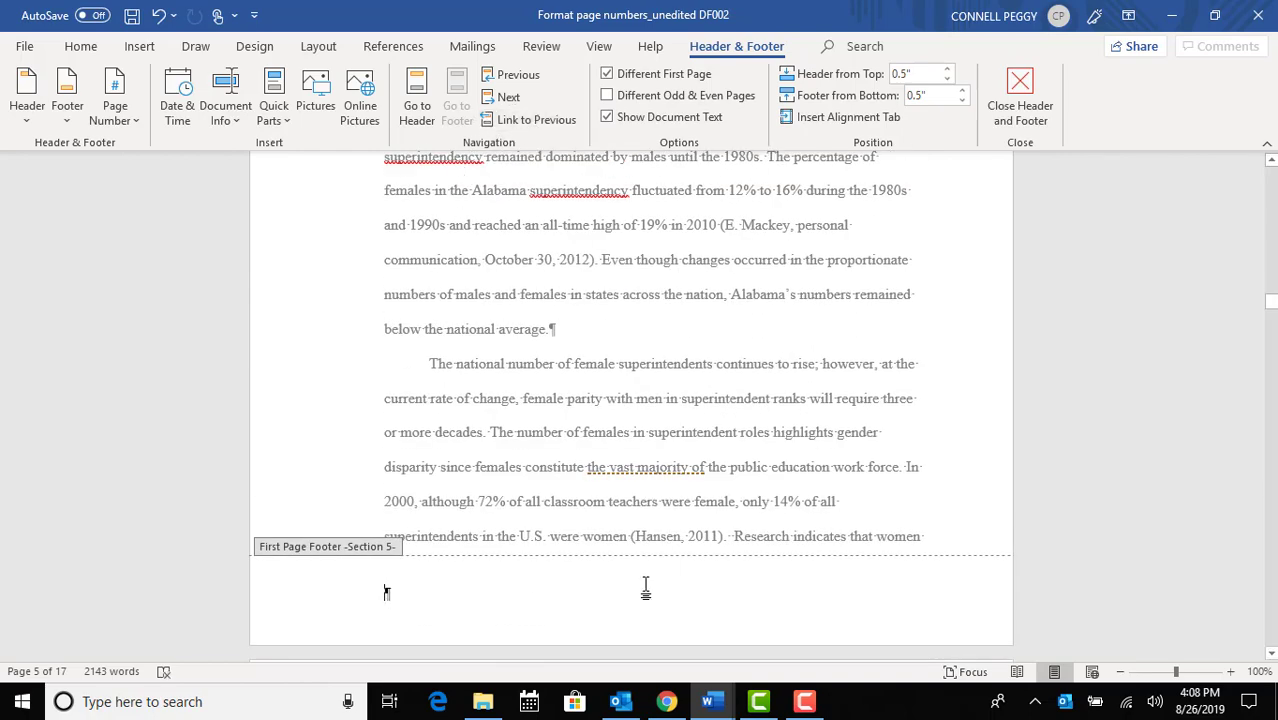
Insert a Plain Number 3 page number at the bottom of the page in section 5's first-page footer
left_click(133, 117)
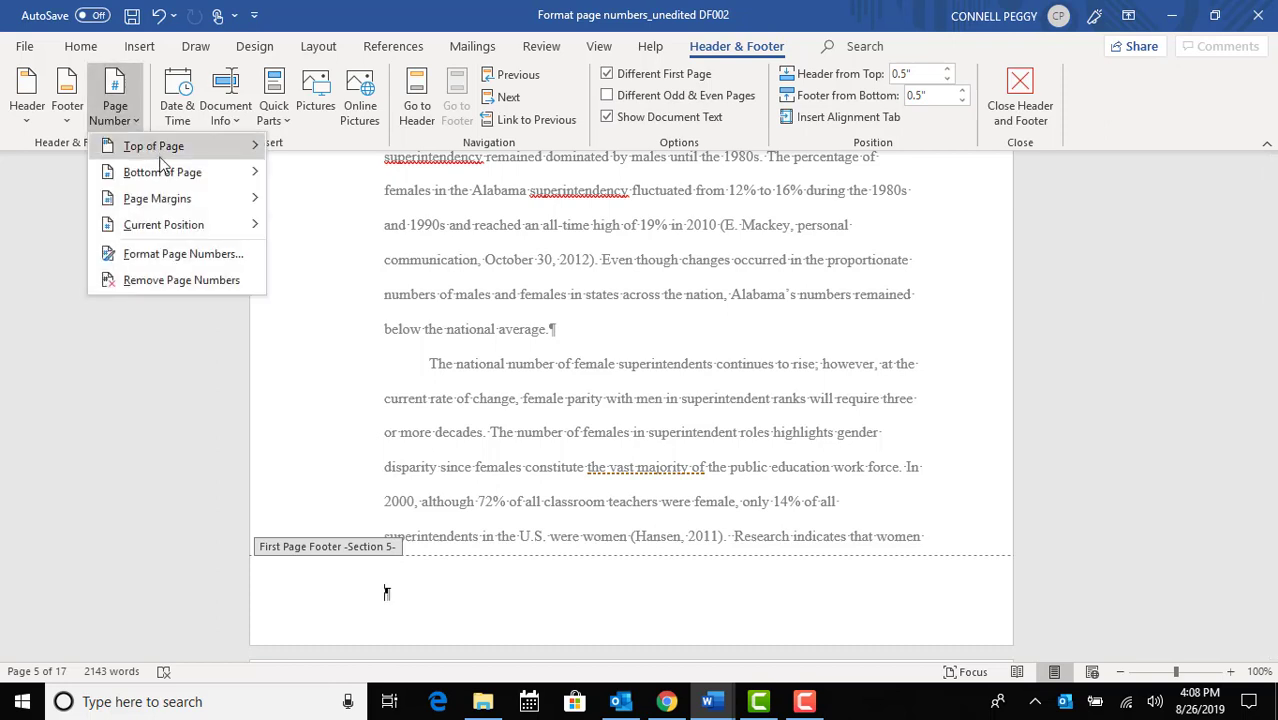
mouse_move(170, 176)
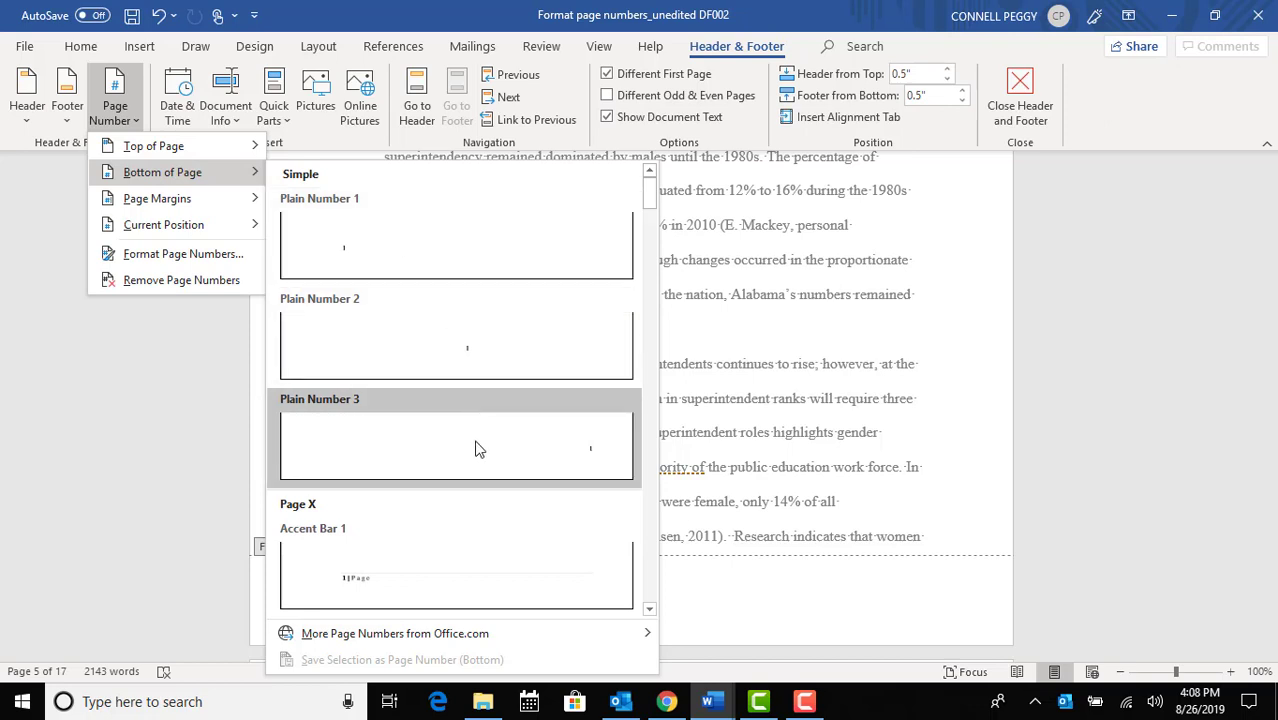
key("Escape")
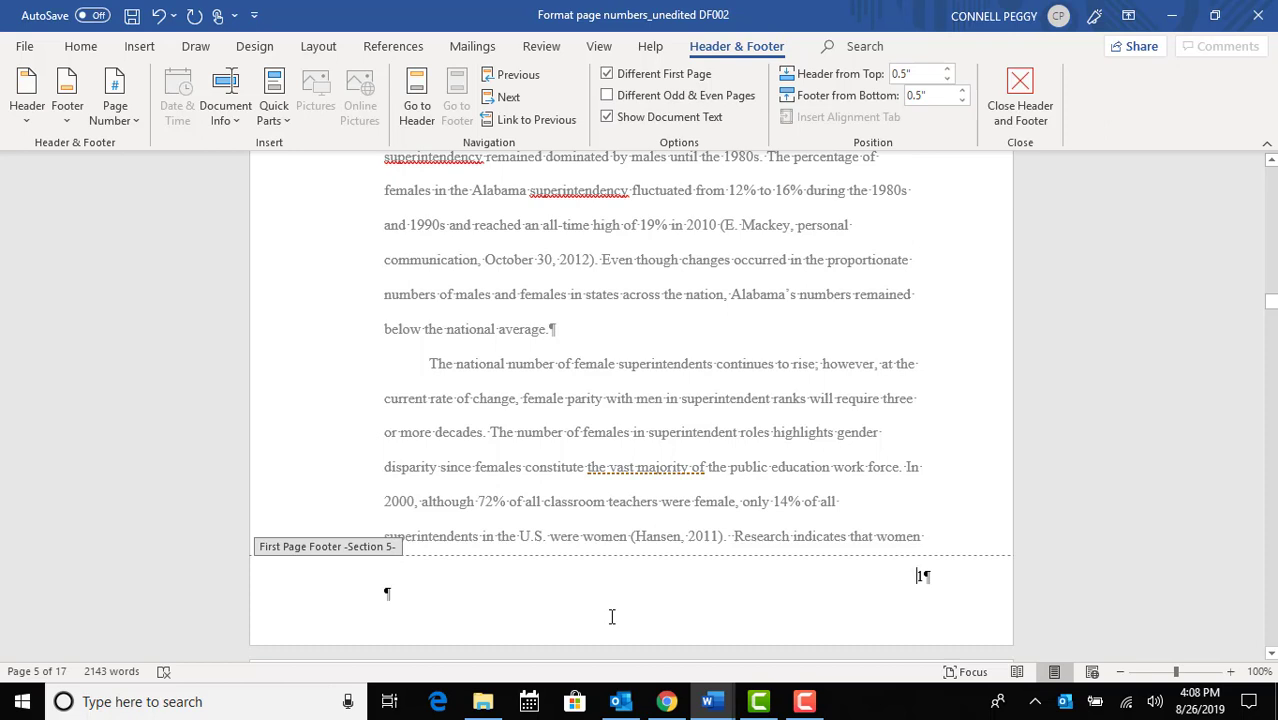
Format the page number in section 5's first-page footer as 1, 2, 3, starting at 1, and return to the body text
left_click_drag(912, 577, 936, 575)
left_click(134, 121)
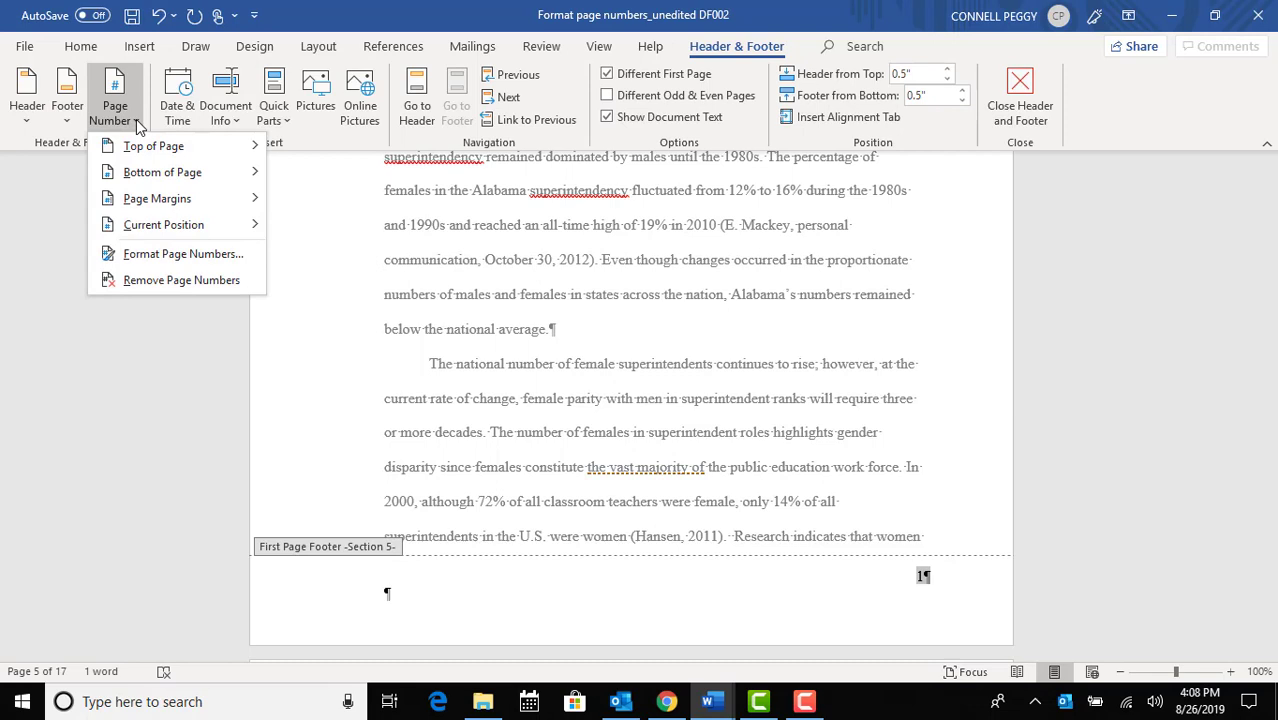
left_click(184, 255)
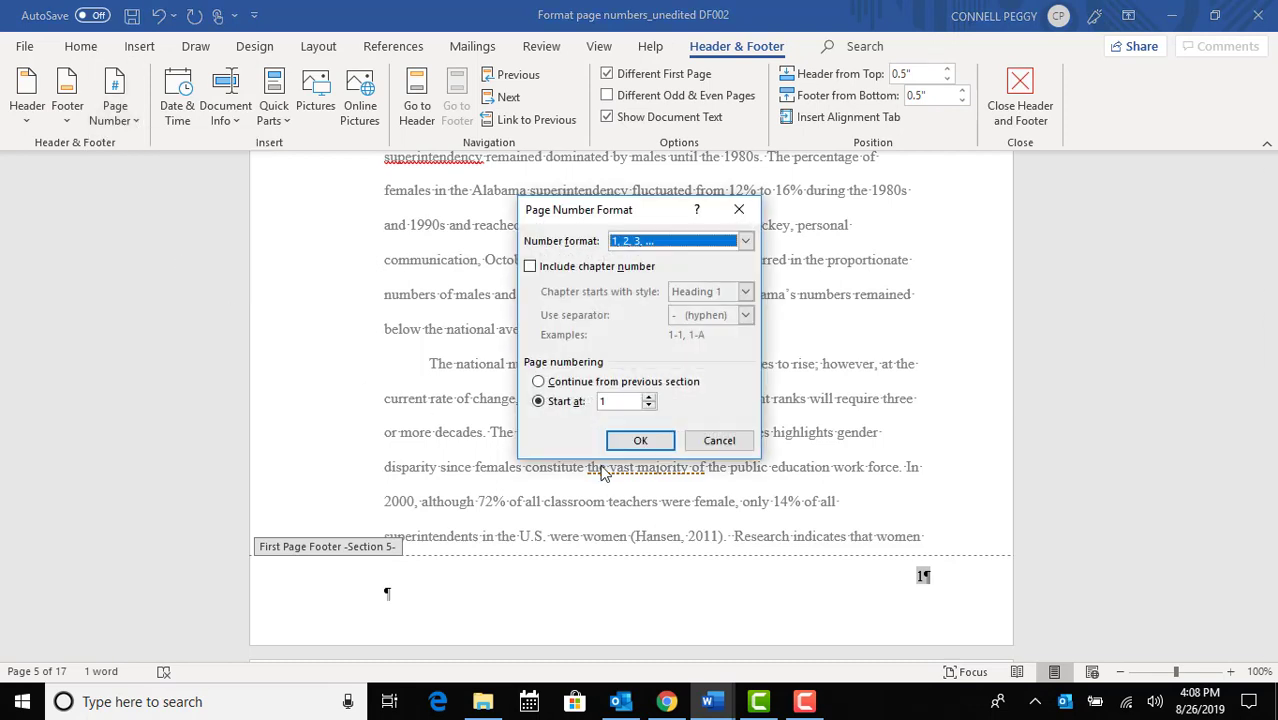
left_click(639, 446)
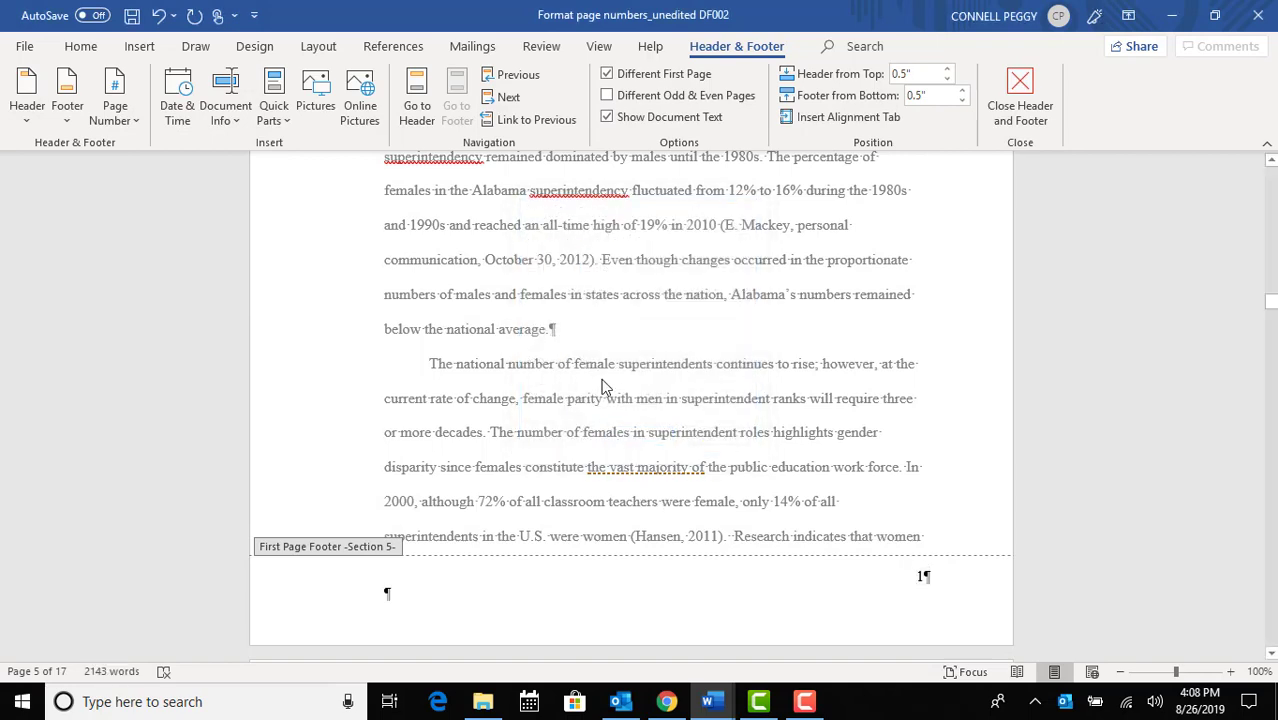
double_click(605, 358)
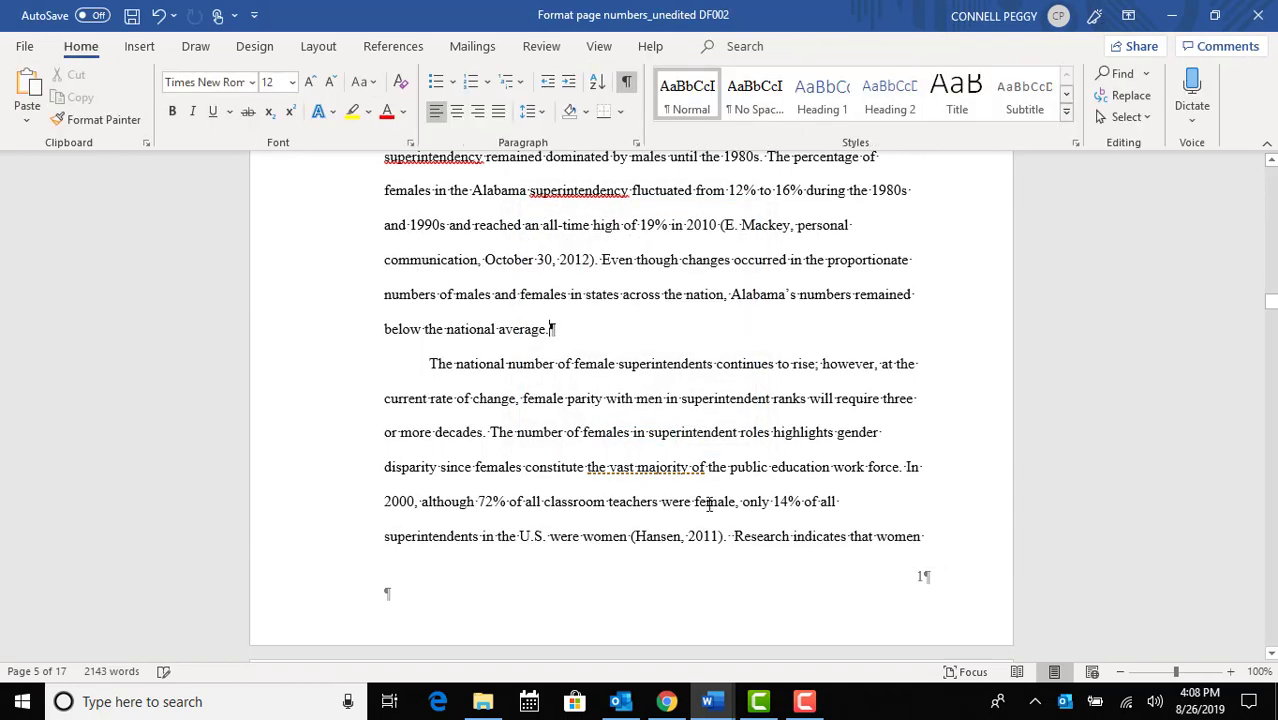
Hide the paragraph marks and other formatting symbols in the document
scroll(703, 501, "down", 6)
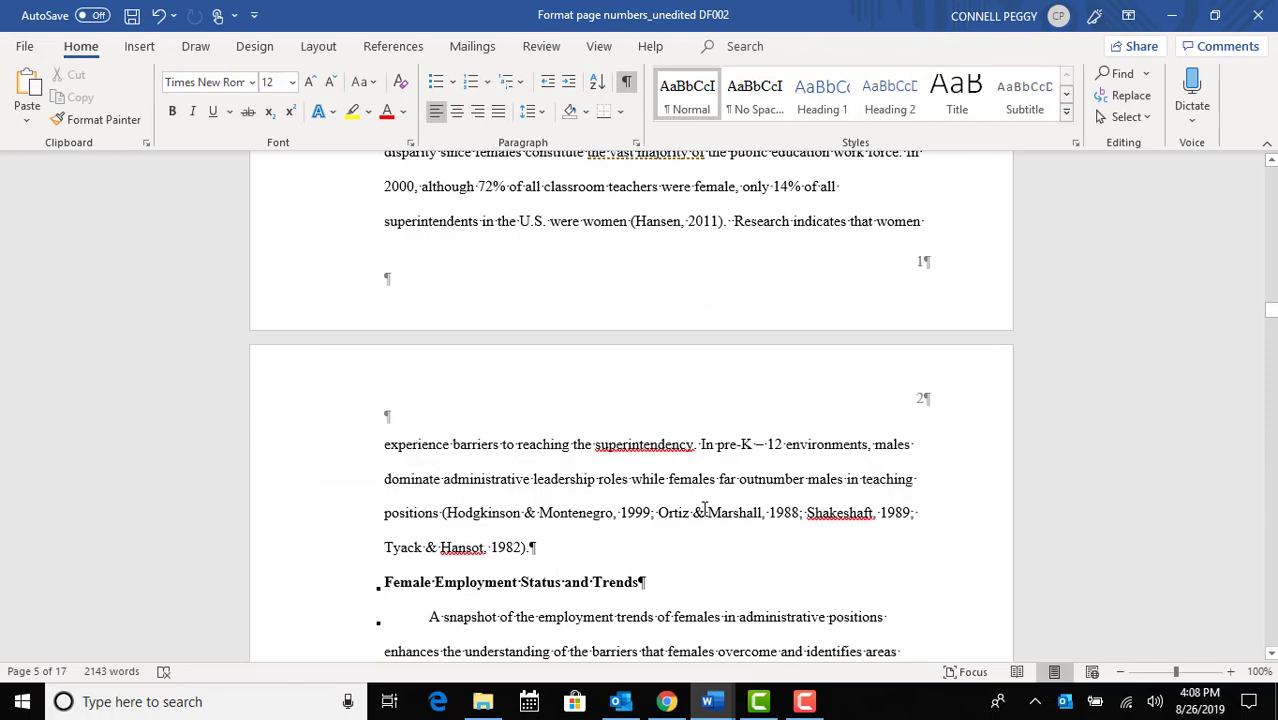
scroll(704, 509, "down", 2)
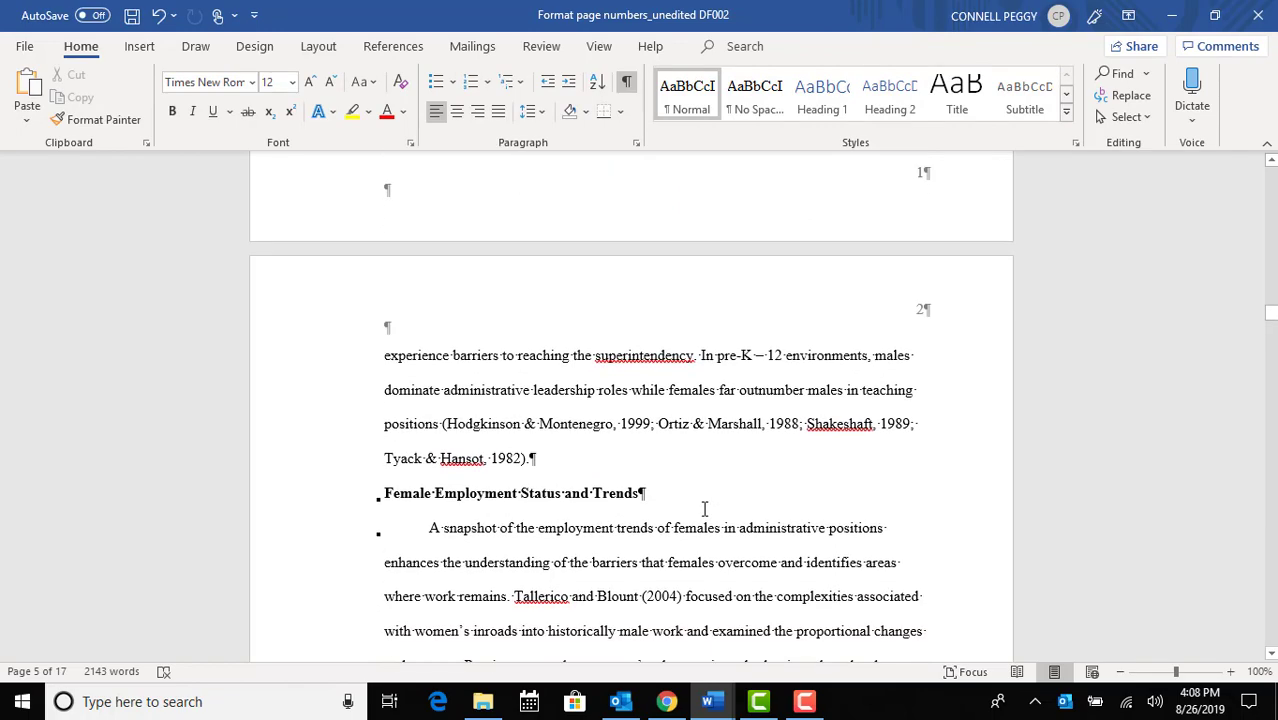
scroll(704, 509, "up", 10)
scroll(704, 509, "up", 6)
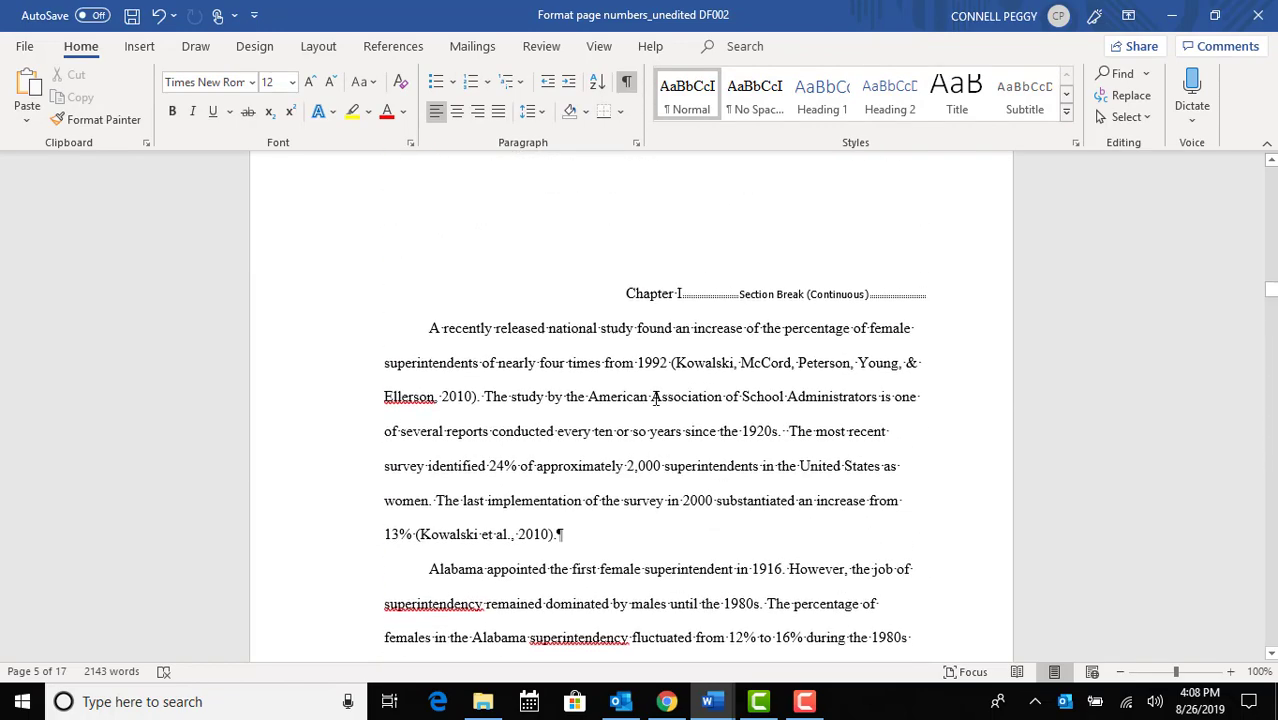
left_click(626, 81)
Examine the page number placement and format from the preliminary pages through the second page of Chapter I
scroll(757, 562, "up", 20)
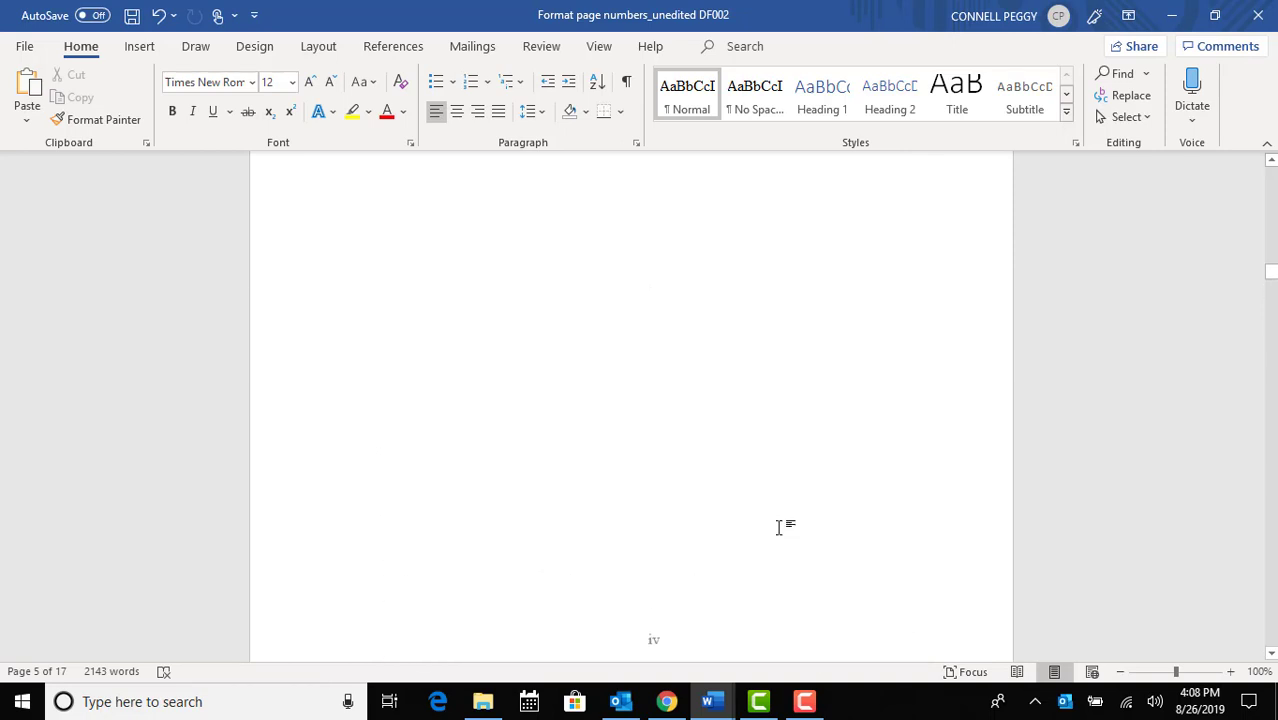
scroll(781, 527, "up", 5)
scroll(795, 530, "down", 15)
scroll(796, 480, "down", 12)
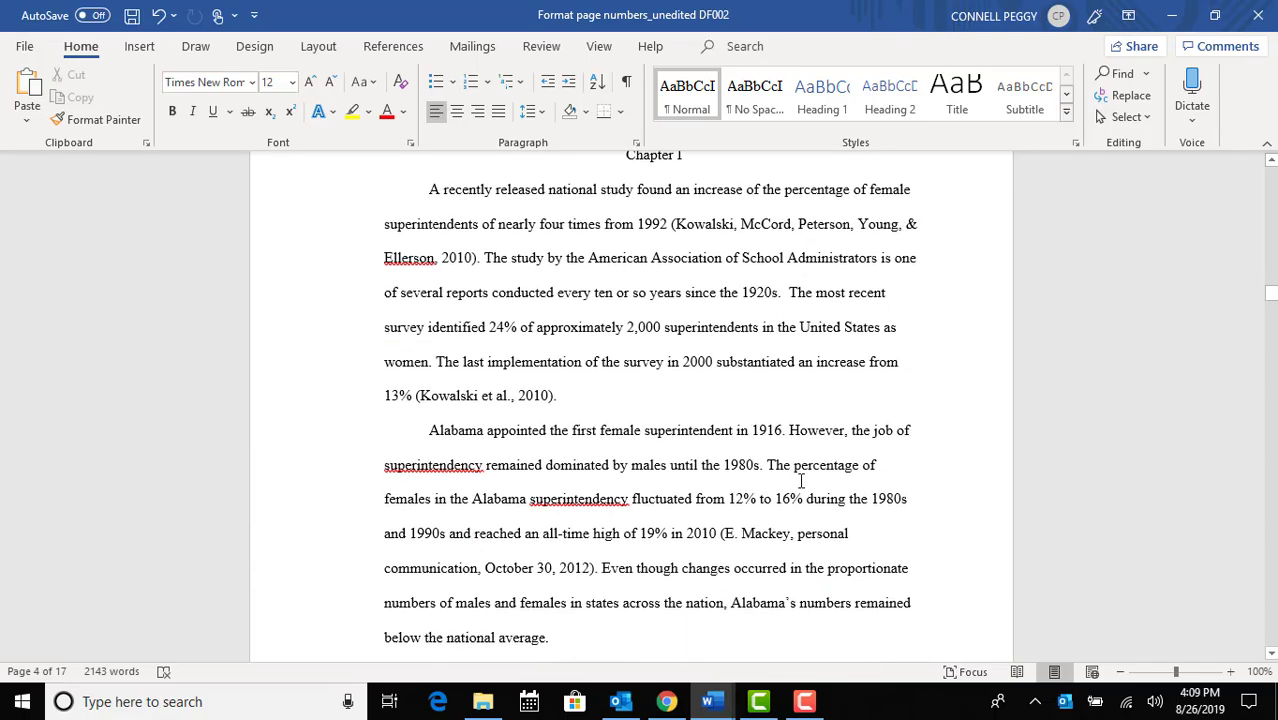
scroll(801, 481, "down", 10)
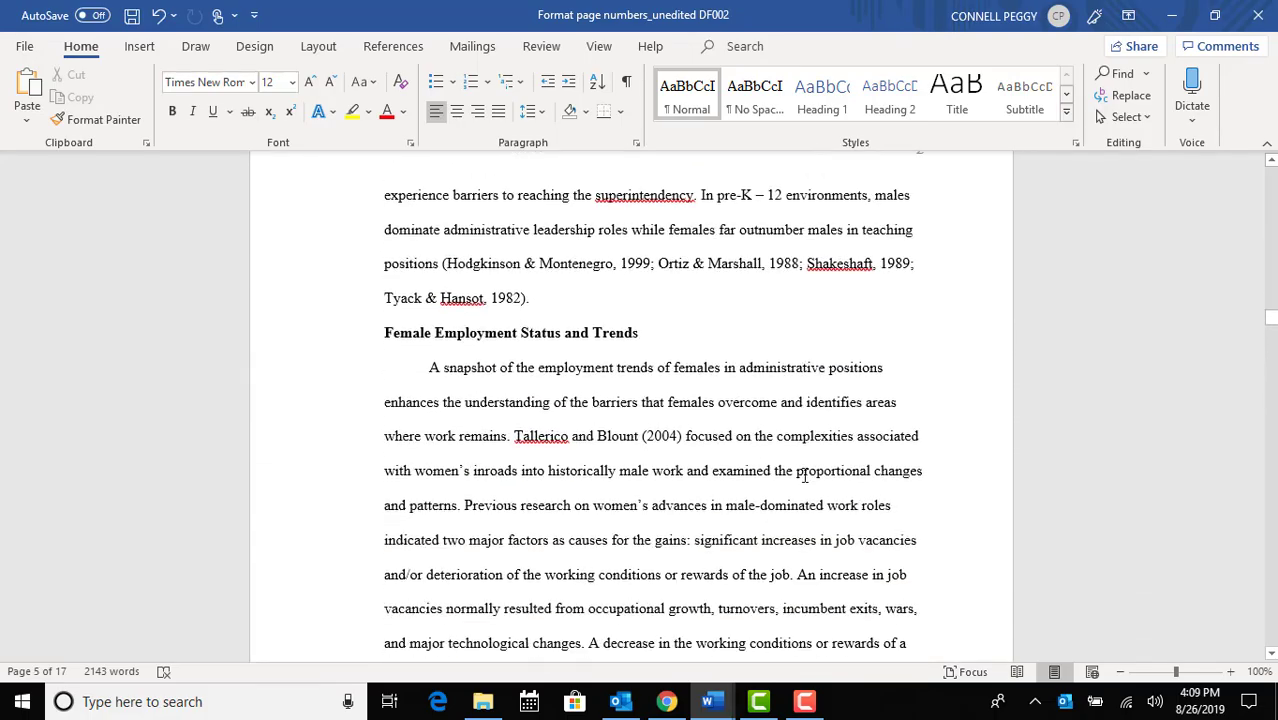
scroll(805, 476, "down", 4)
scroll(800, 470, "up", 12)
left_click(797, 459)
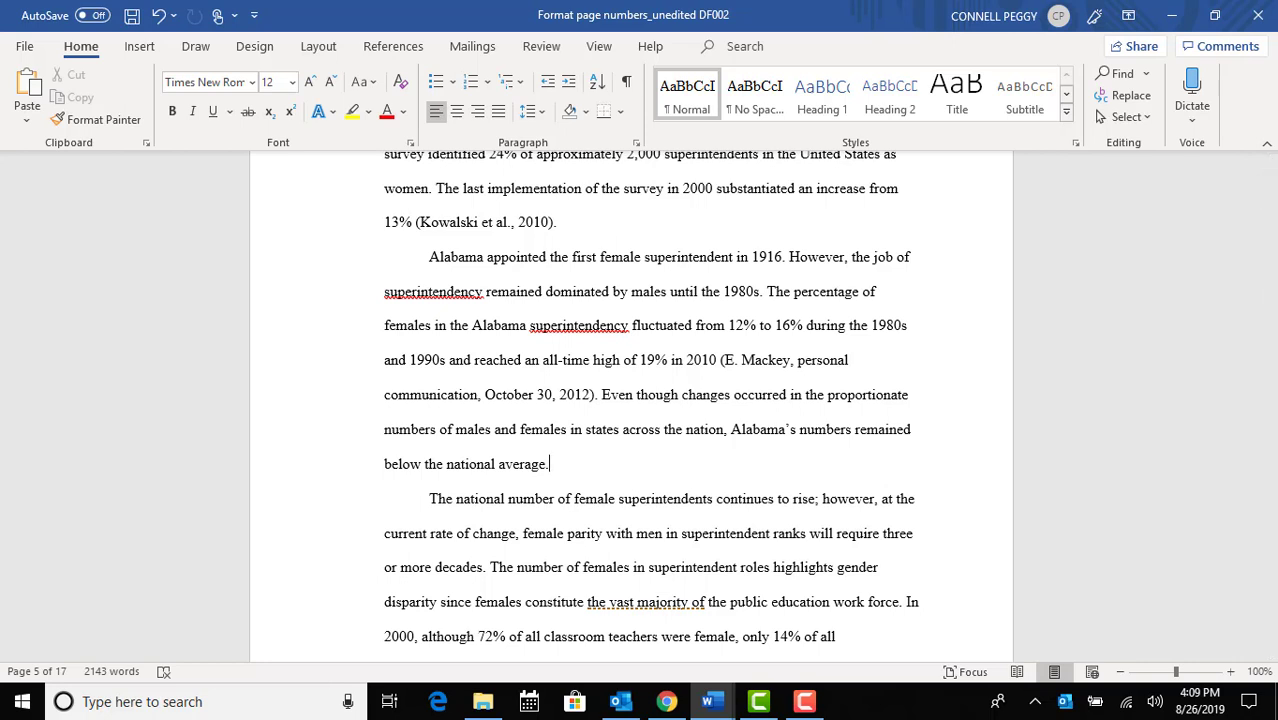
Bring the Instructions Page Numbers DF002 document into view and maximize its window
left_click_drag(1277, 205, 652, 115)
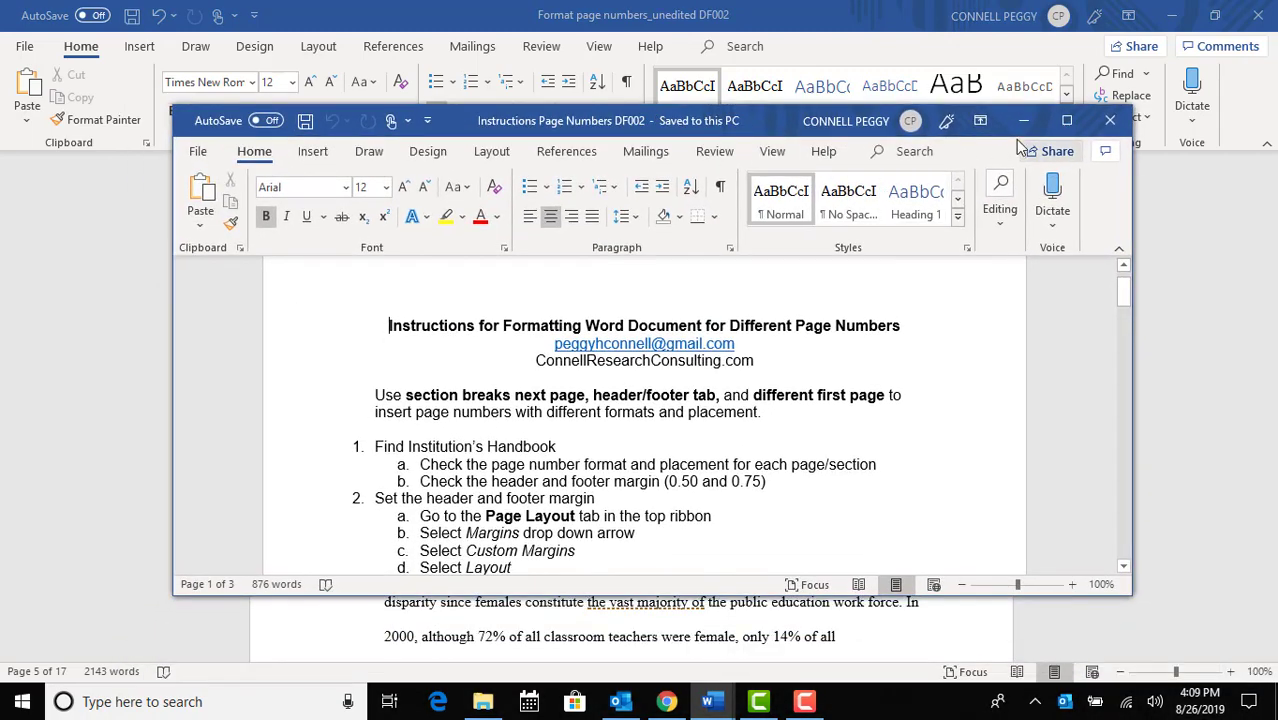
left_click(1065, 121)
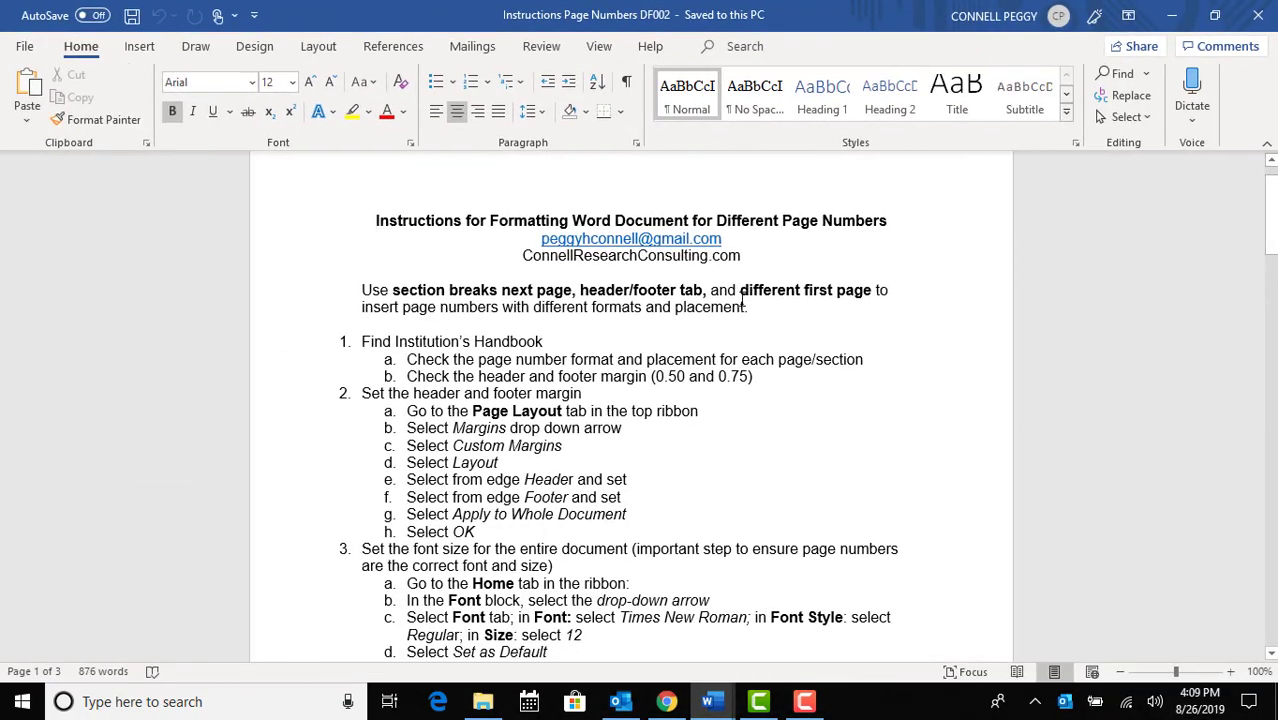